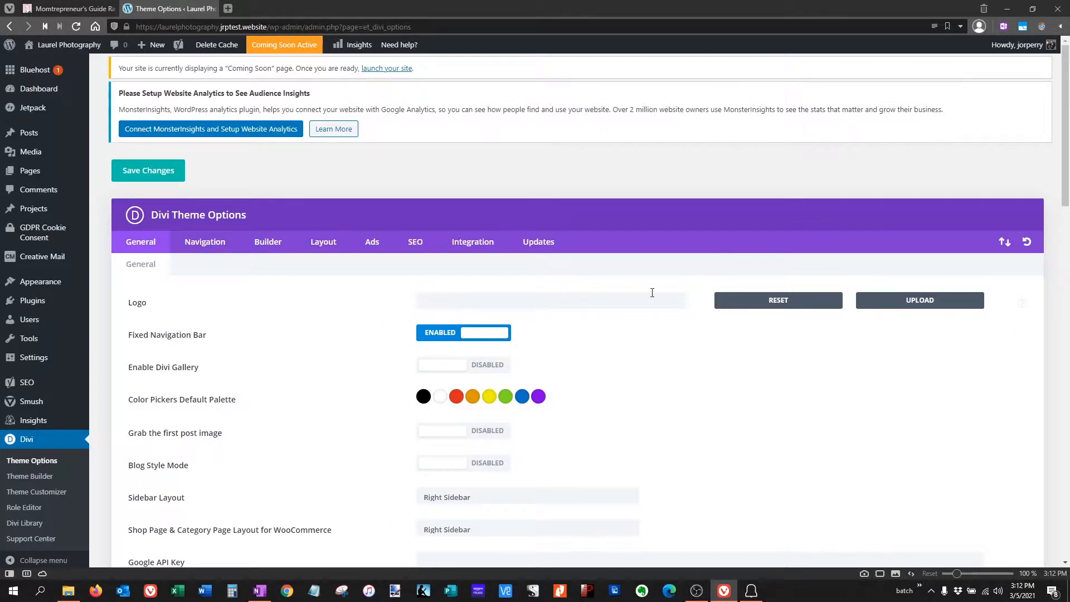
Step: Upload Laurel_750x750.png from the Photography Website folder and set it as the site logo
left_click(906, 301)
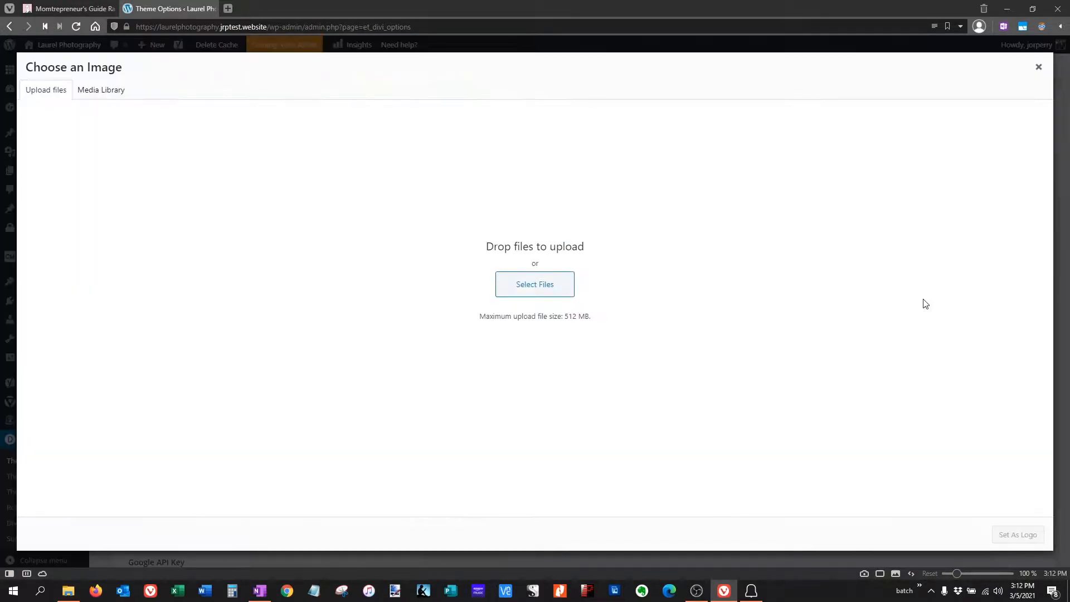
left_click(531, 287)
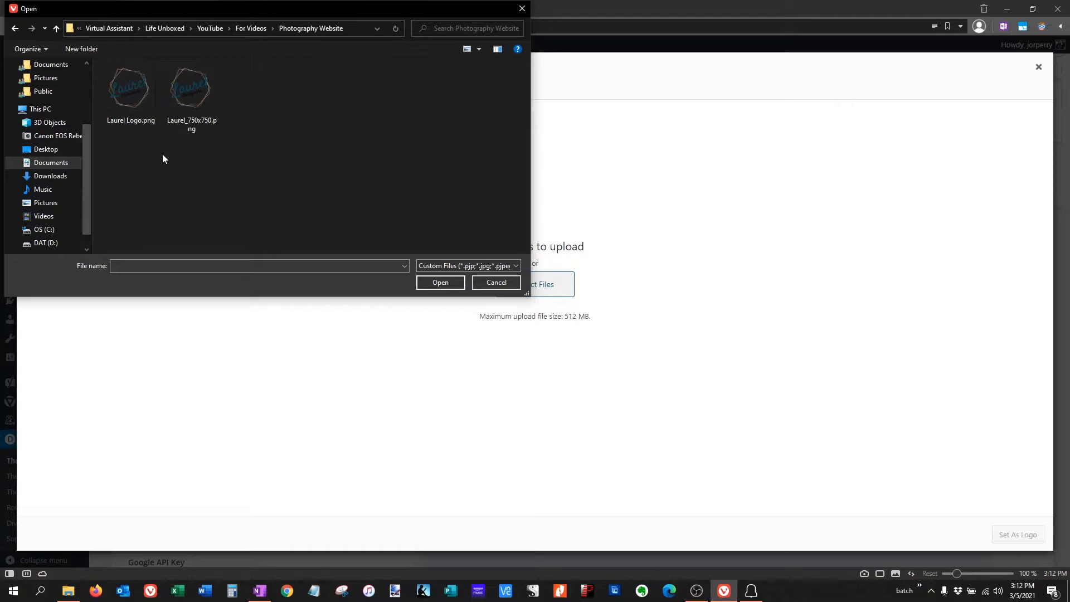
left_click(189, 93)
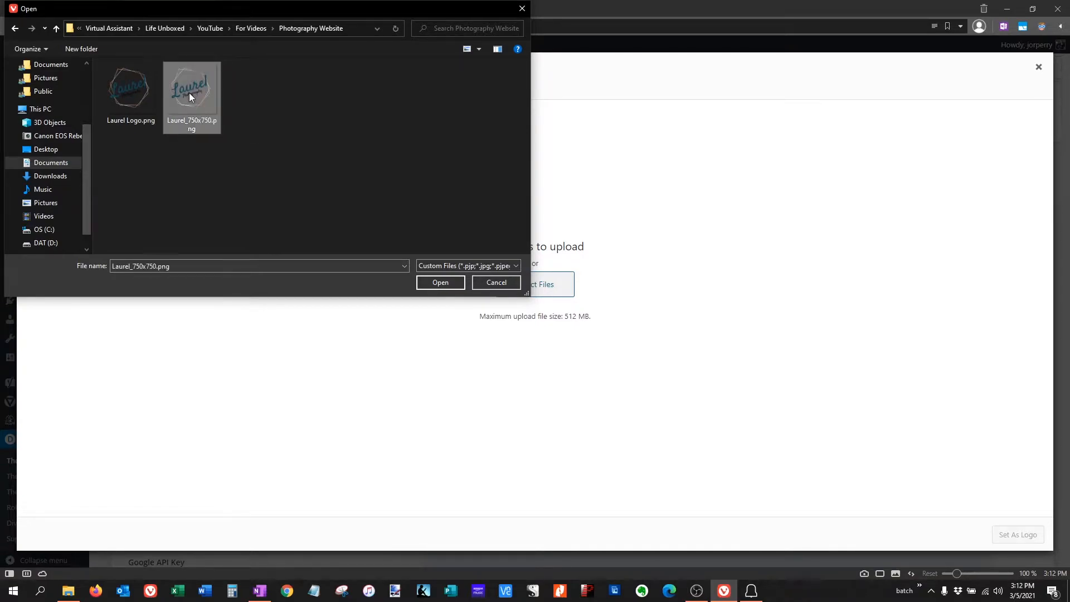
left_click(436, 282)
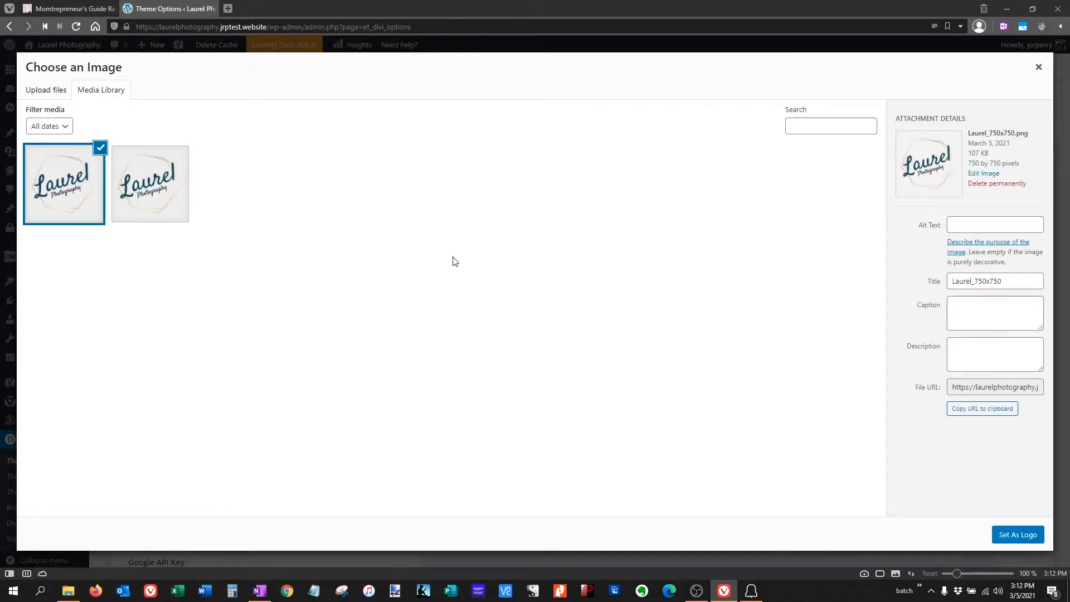
left_click(1020, 535)
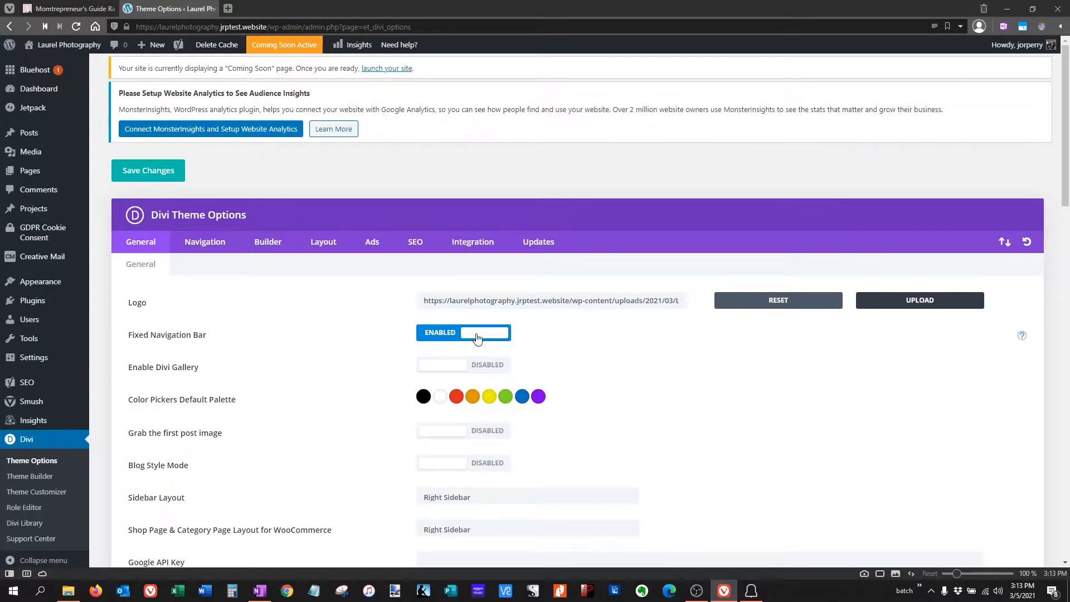
Step: Set the first color of the color pickers default palette to #f7f6f1
scroll(637, 331, "down", 1)
scroll(637, 331, "down", 2)
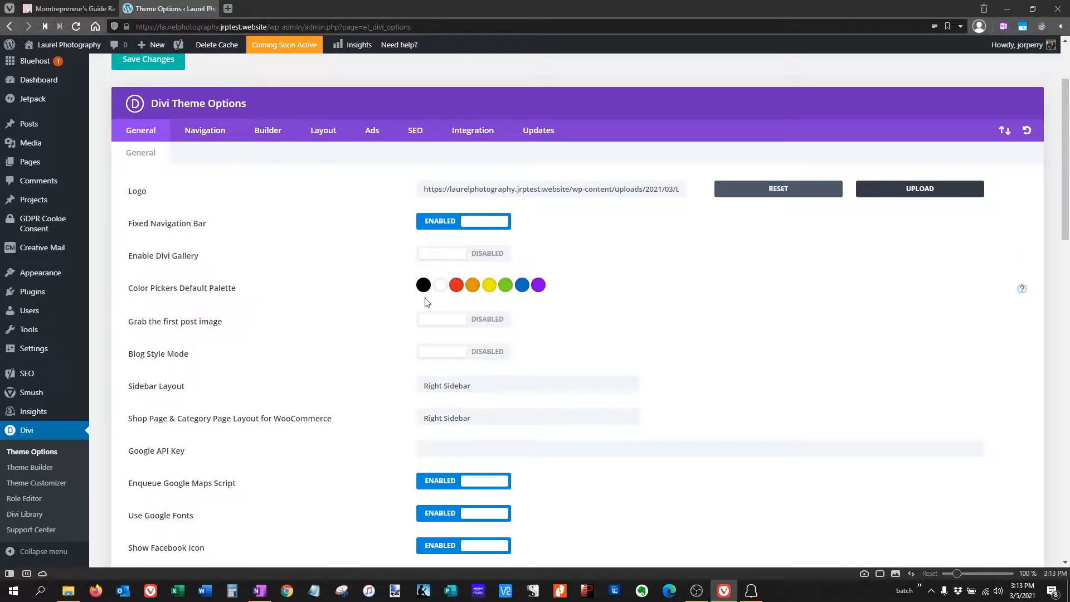
scroll(420, 283, "down", 1)
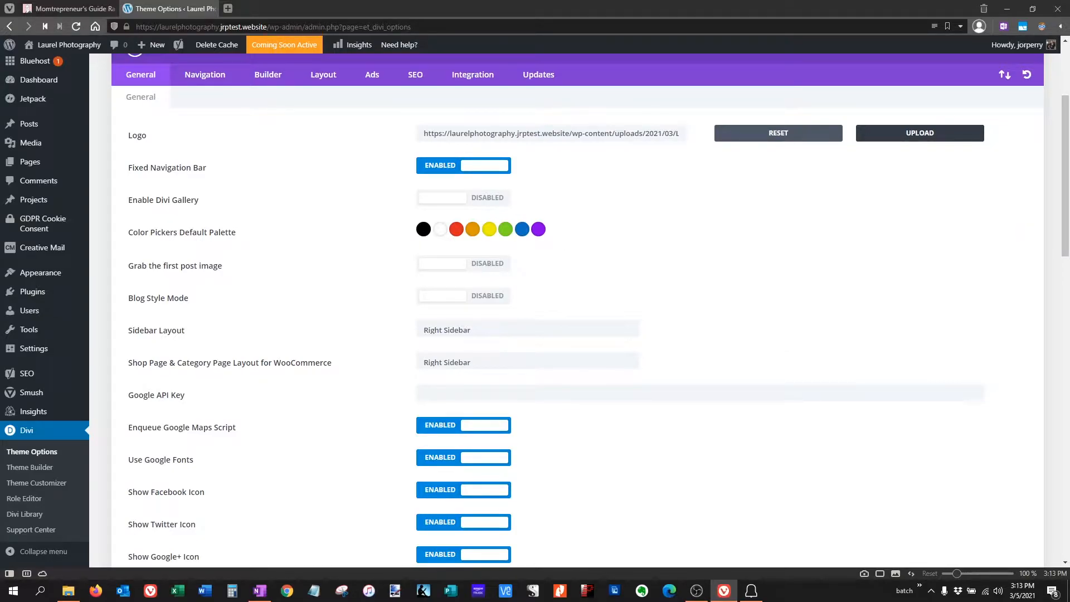
key("alt+Tab")
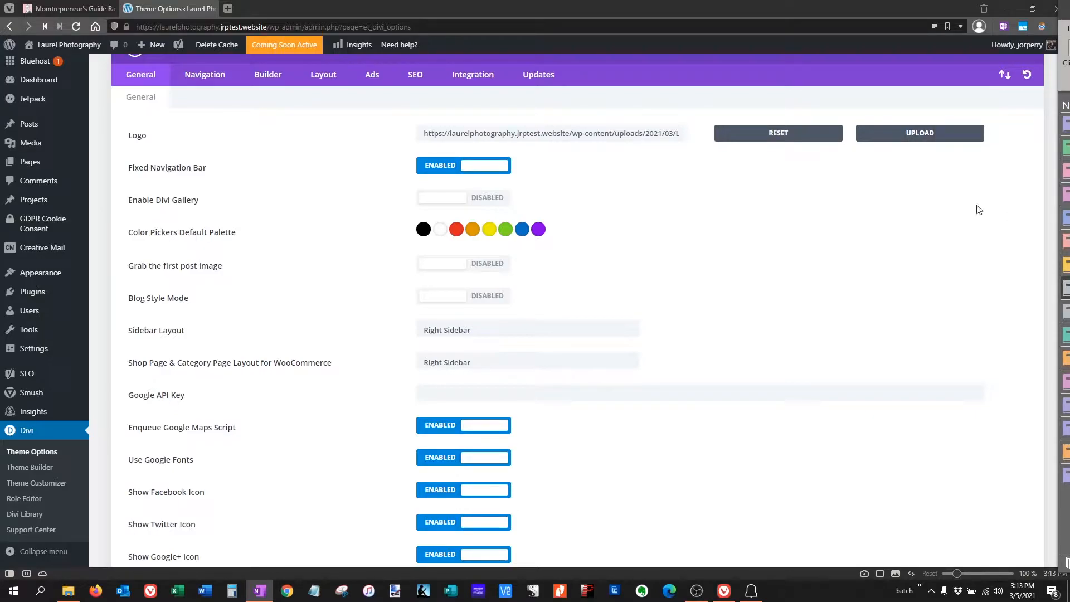
left_click(424, 232)
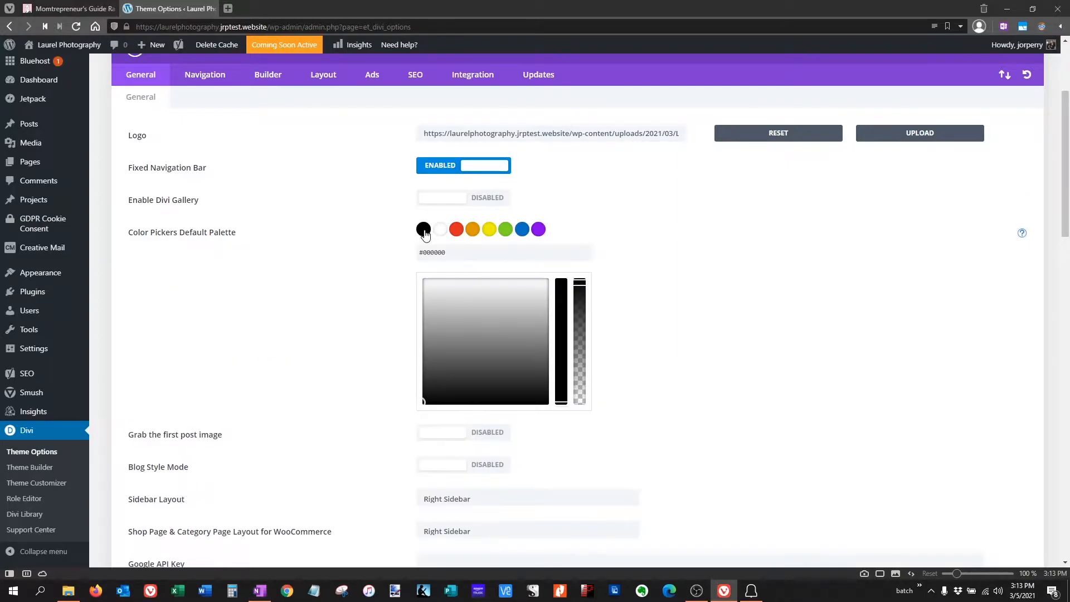
left_click_drag(463, 251, 411, 258)
type("f7f6f1")
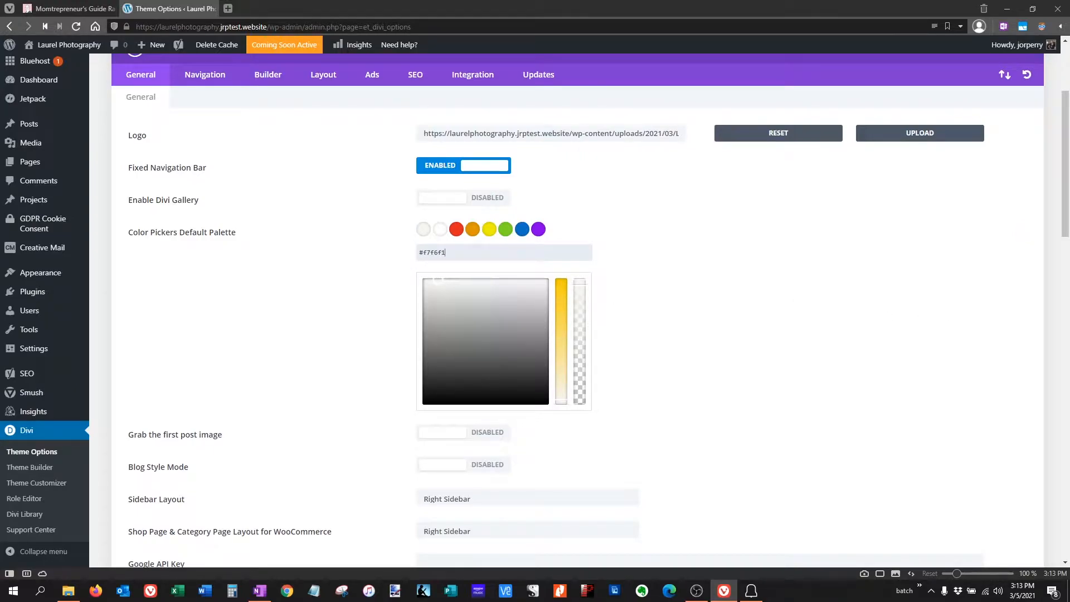
Step: Set the second default palette color to #2a2b2b
key("alt+Tab")
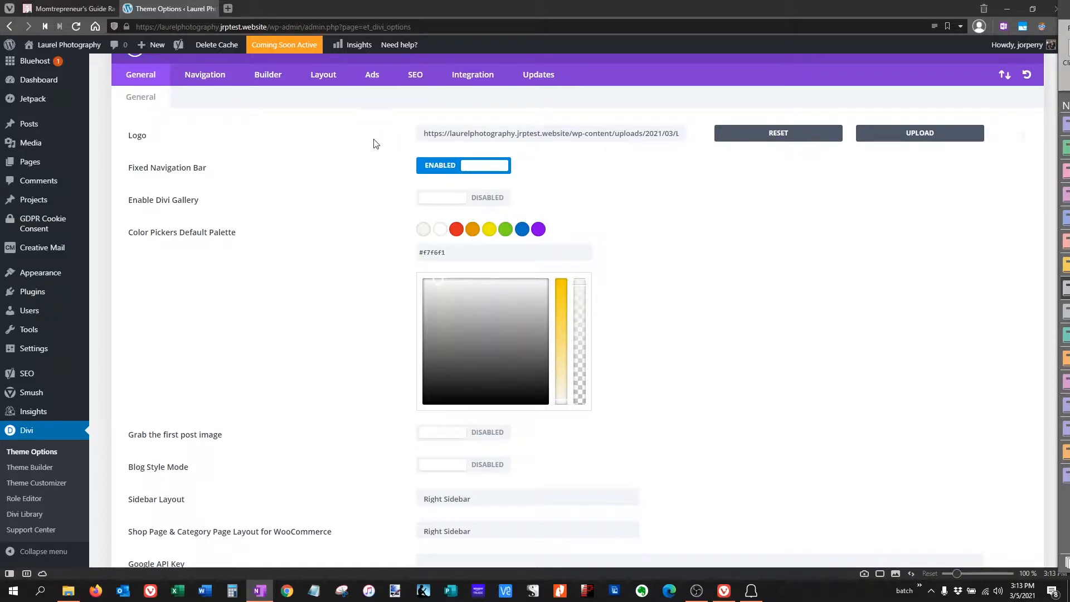
left_click(441, 231)
left_click_drag(450, 252, 414, 257)
type("2a2b2b")
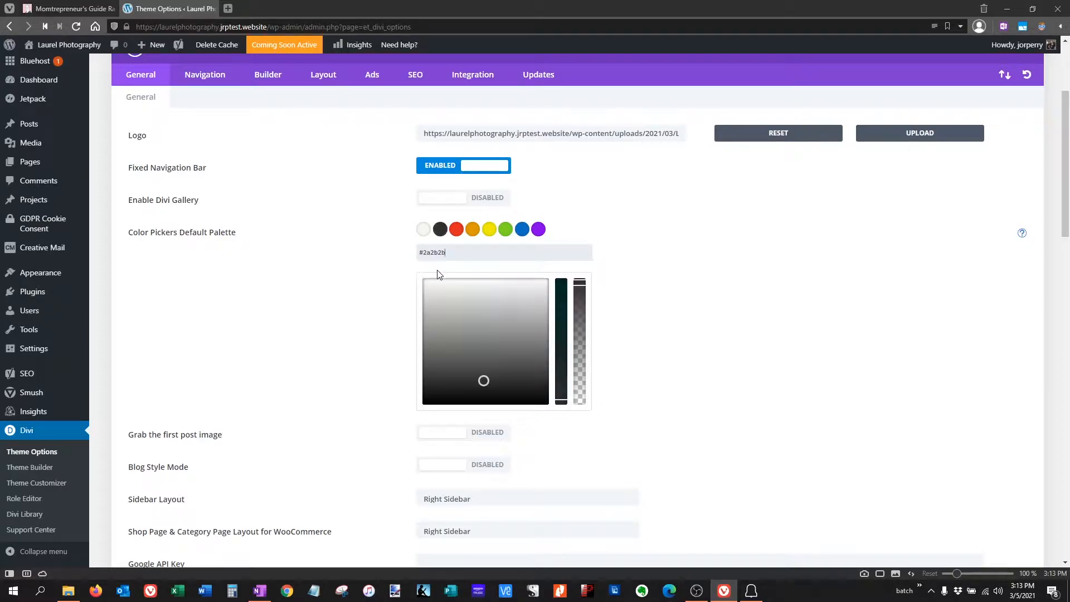
Step: Change the third default palette color, the red one, to #104657
key("alt+Tab")
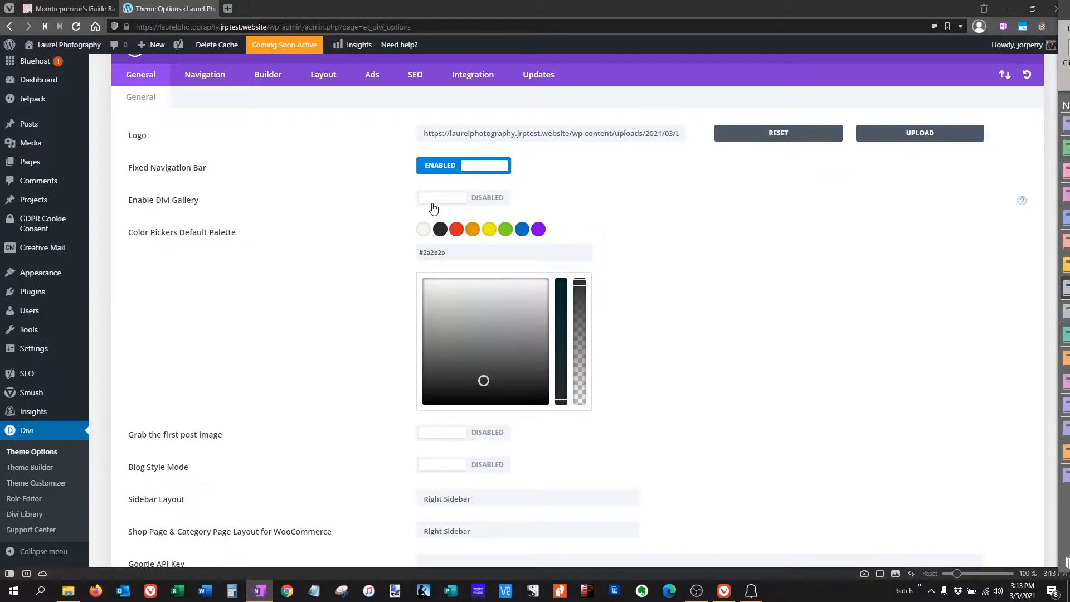
key("alt+Tab")
left_click(453, 234)
left_click_drag(460, 251, 397, 260)
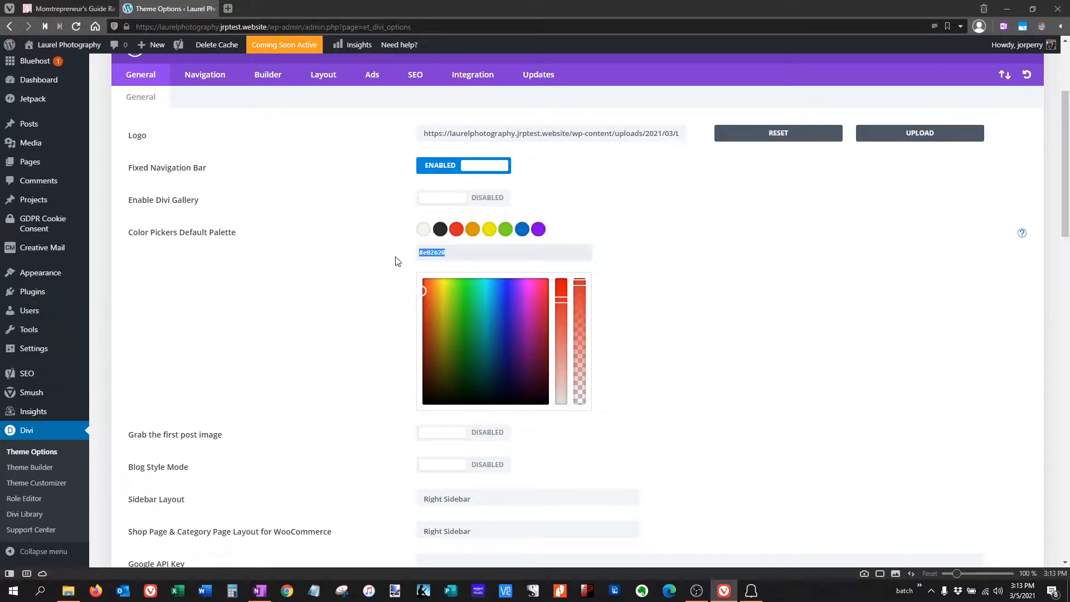
type("104657")
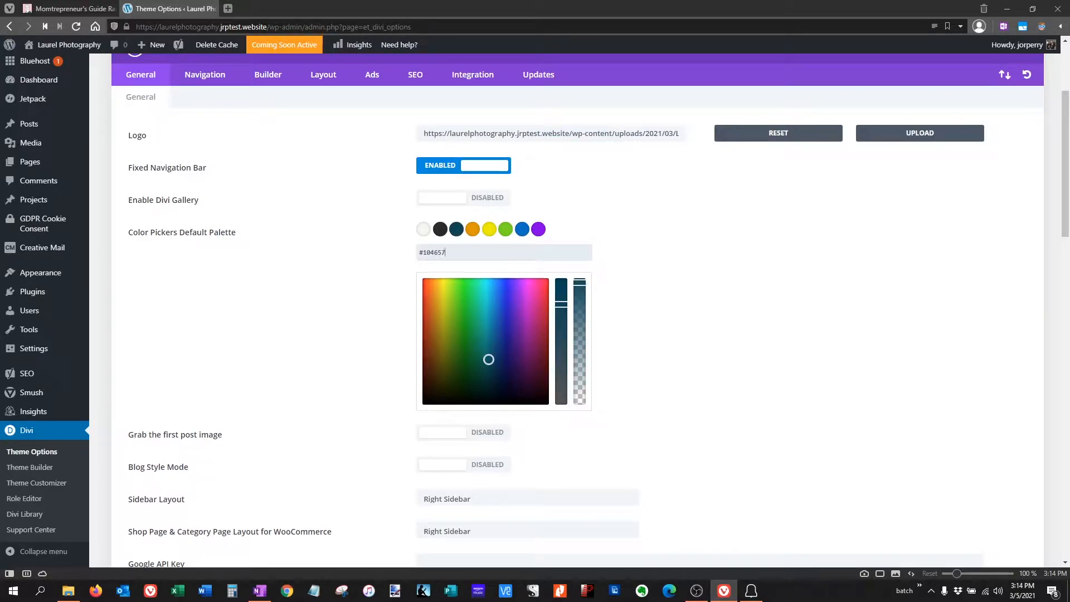
Step: Change the fourth default palette color, the orange one, to #bc8551
key("alt+Tab")
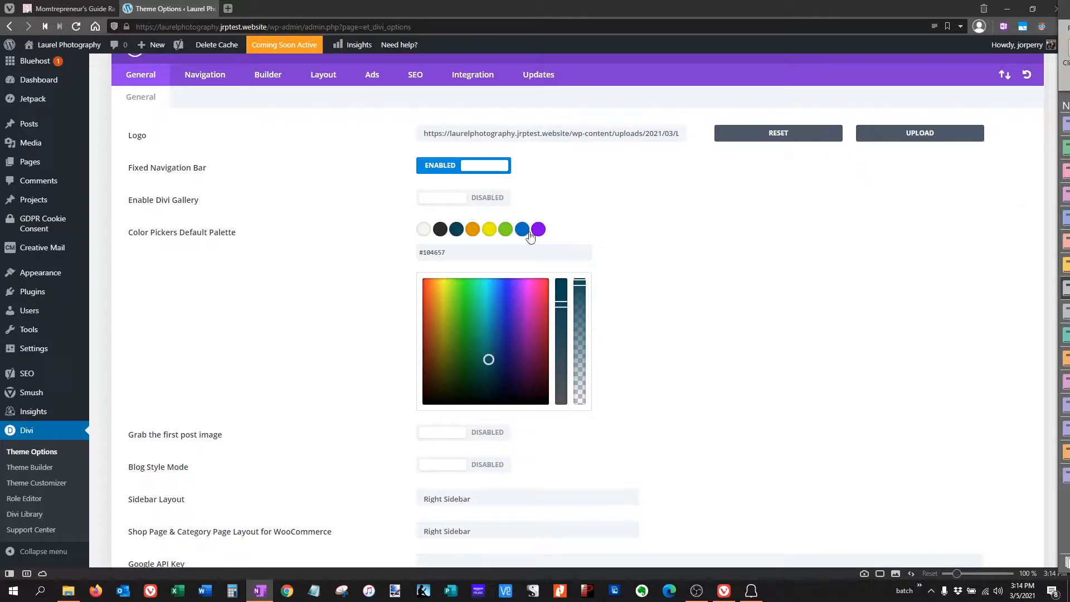
left_click(474, 235)
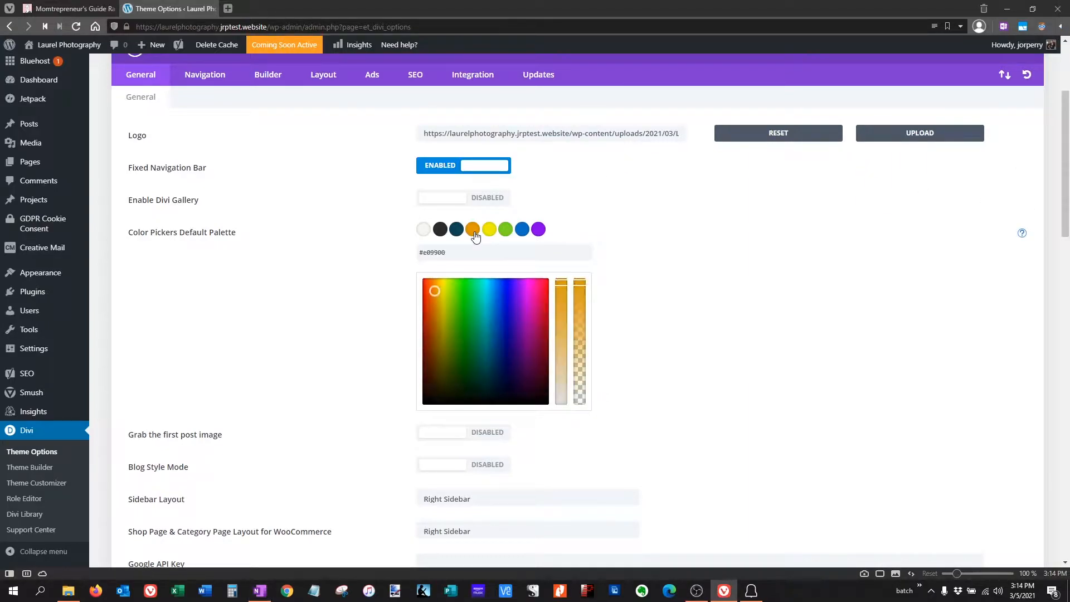
left_click_drag(472, 252, 394, 259)
type("bc8551")
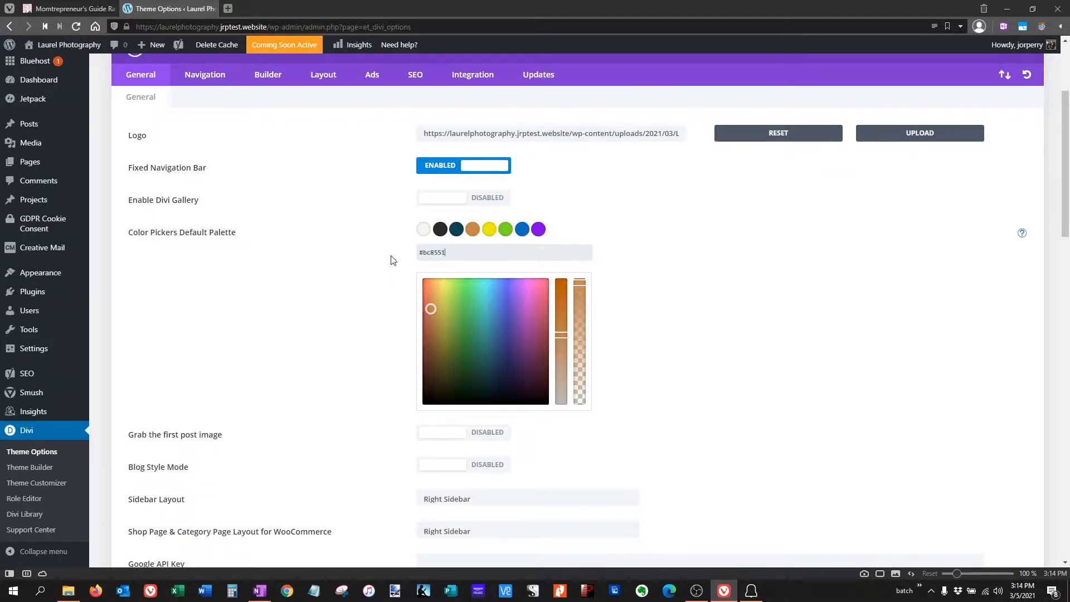
Step: Change the fifth default palette color, the yellow one, to white #ffffff
left_click(489, 230)
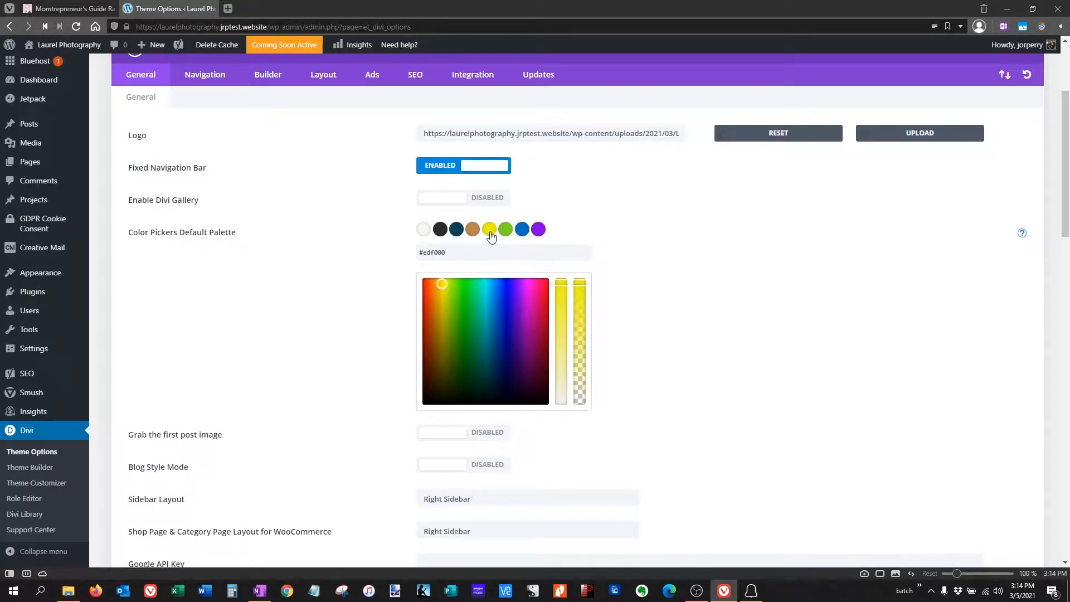
left_click_drag(454, 253, 412, 260)
type("ffffff")
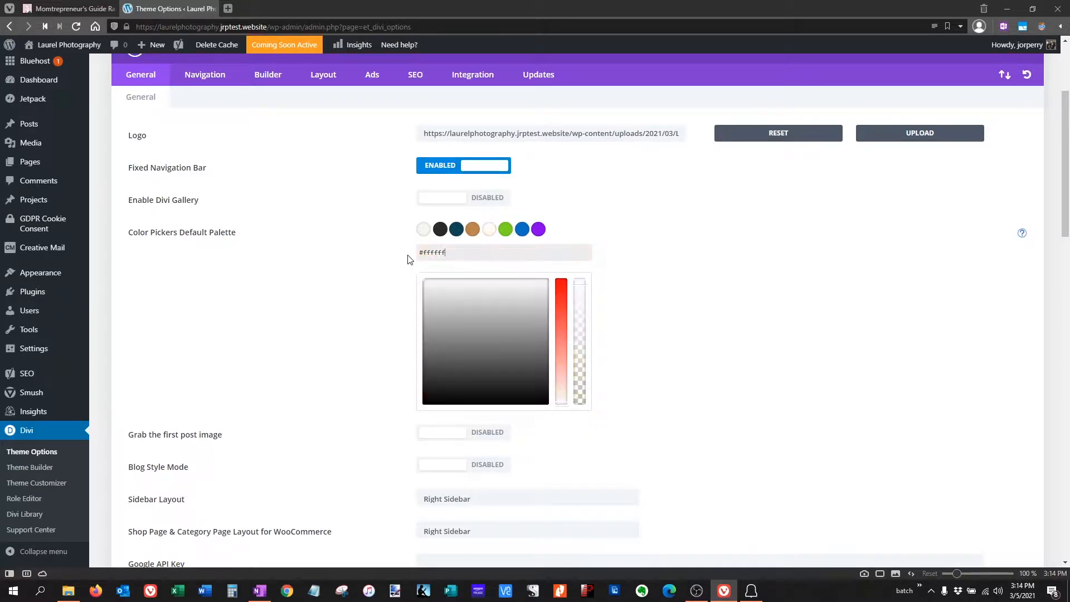
Step: Pick the near-black shade #0a0100 for the sixth default palette color, the green one
left_click(506, 231)
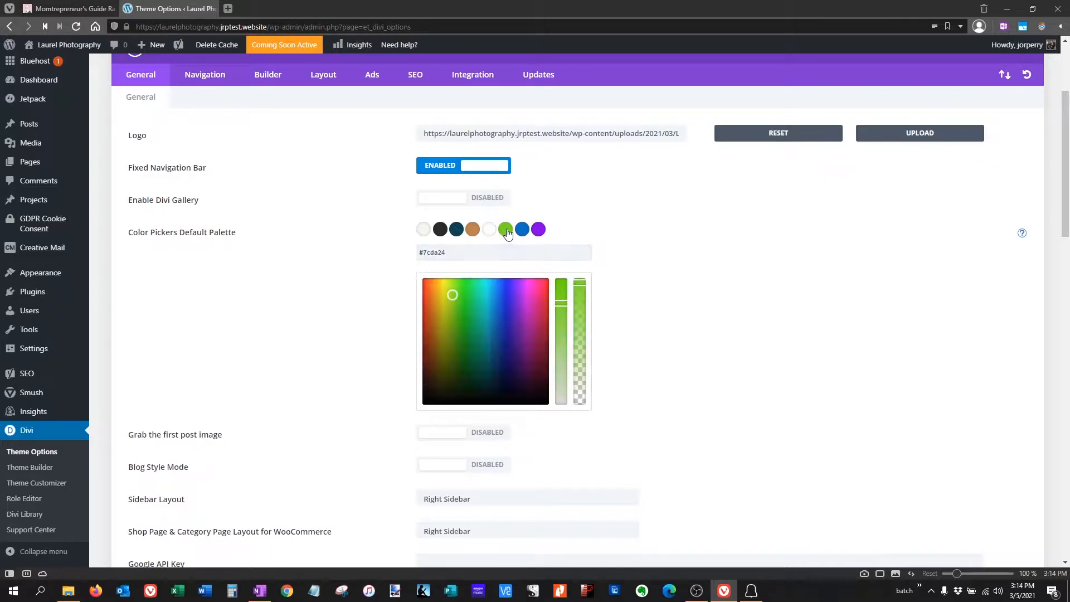
left_click(425, 401)
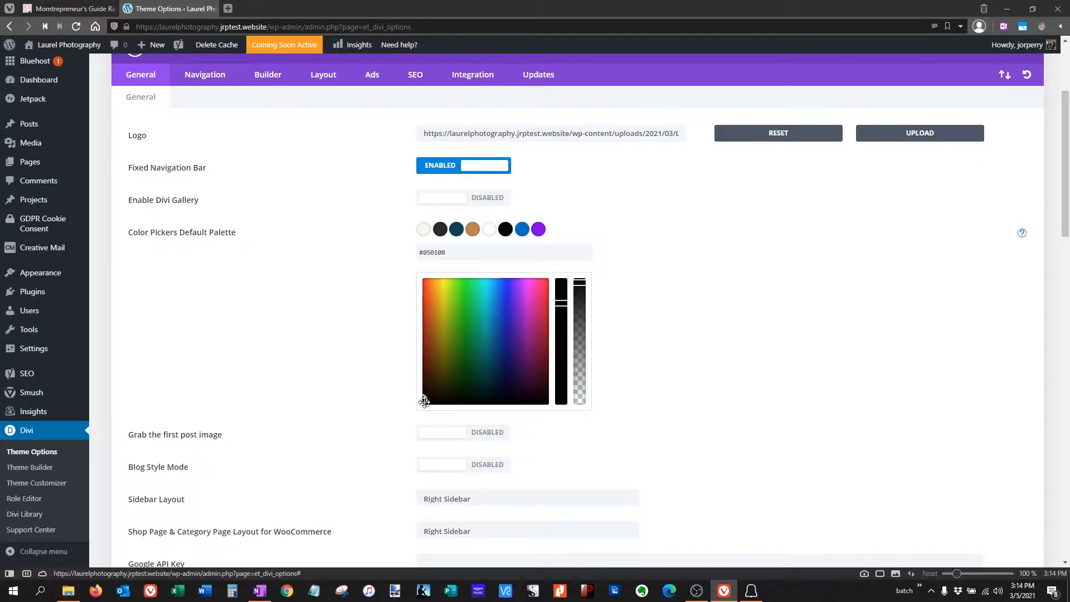
left_click(423, 400)
mouse_move(424, 408)
left_mouse_down()
mouse_move(411, 414)
mouse_move(419, 419)
left_mouse_up()
left_click(428, 402)
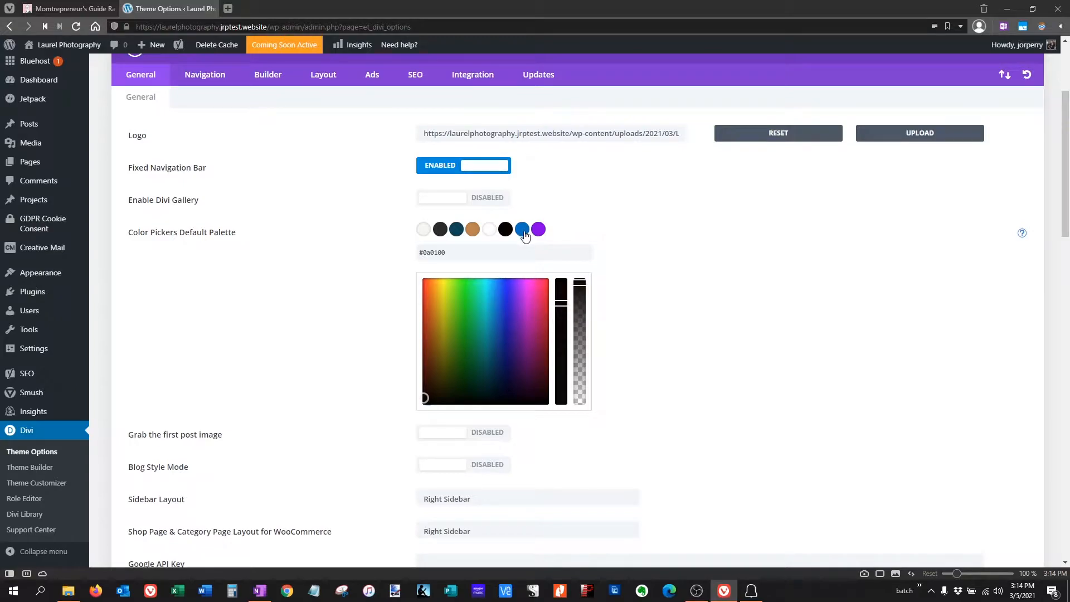
Step: Change the seventh default palette color, the blue one, to #2a2b2b
left_click(522, 231)
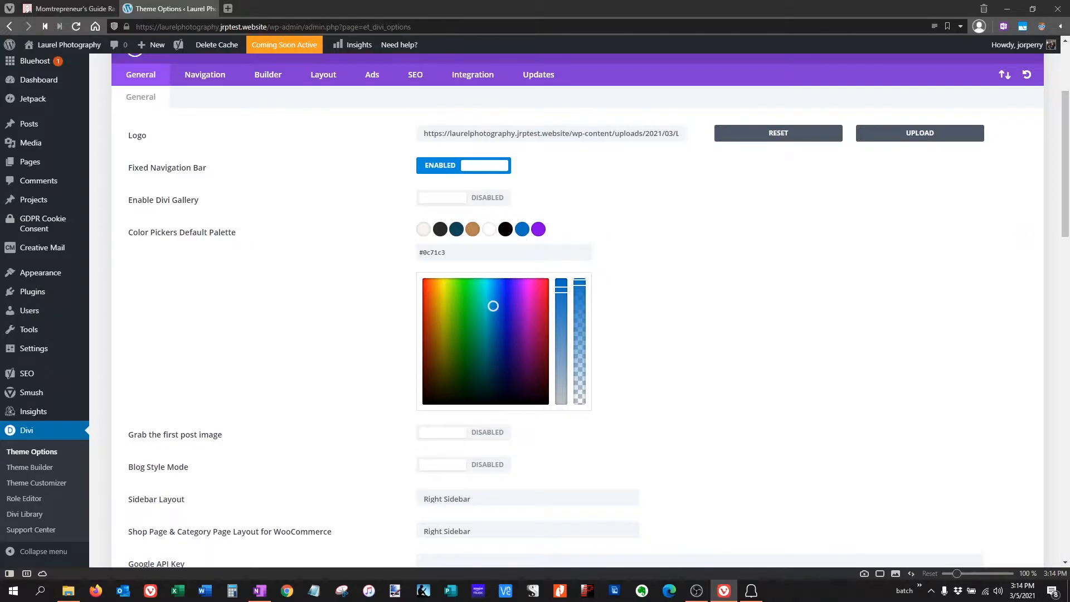
key("alt+Tab")
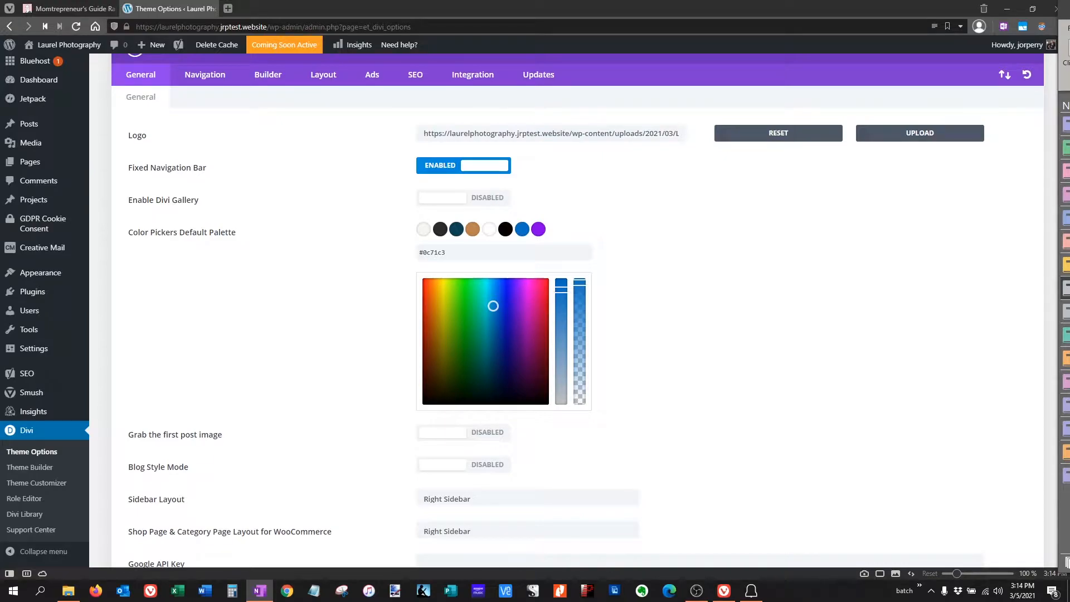
left_click(452, 255)
left_click_drag(452, 255, 399, 259)
type("#2a2b2b")
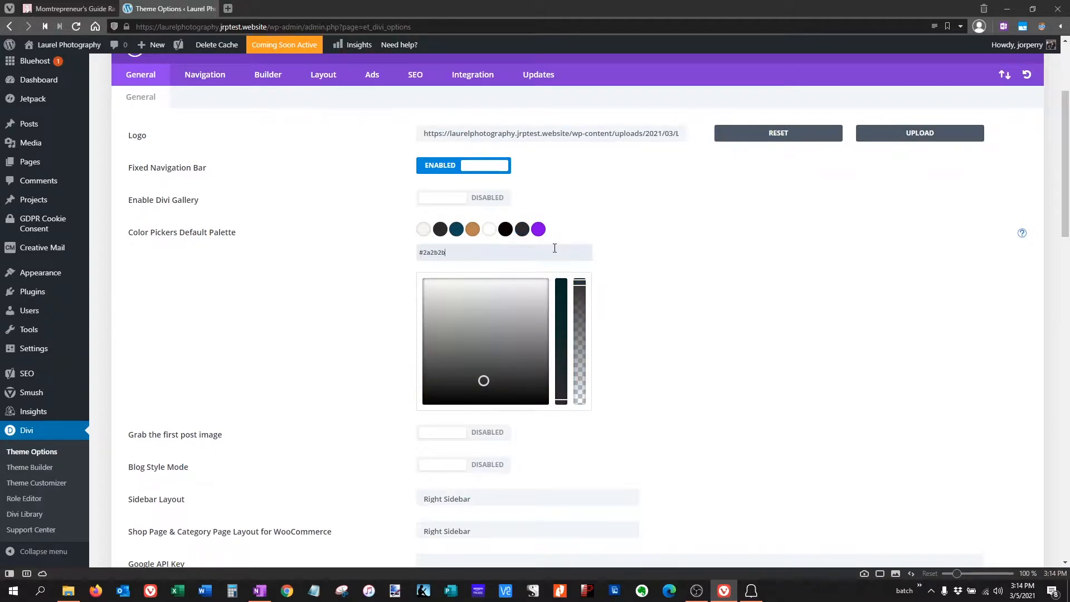
Step: Copy the seventh palette color's code #2a2b2b into the sixth color and darken that to the near-black #050404
left_click_drag(515, 252, 399, 258)
key("ctrl+c")
left_click(505, 234)
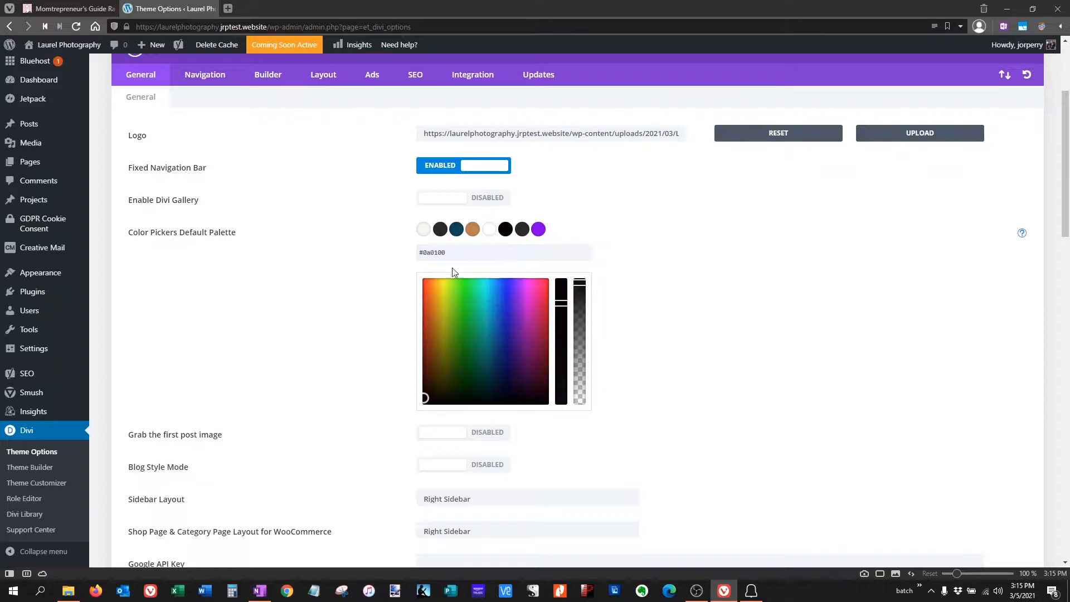
left_click_drag(444, 253, 404, 258)
key("ctrl+v")
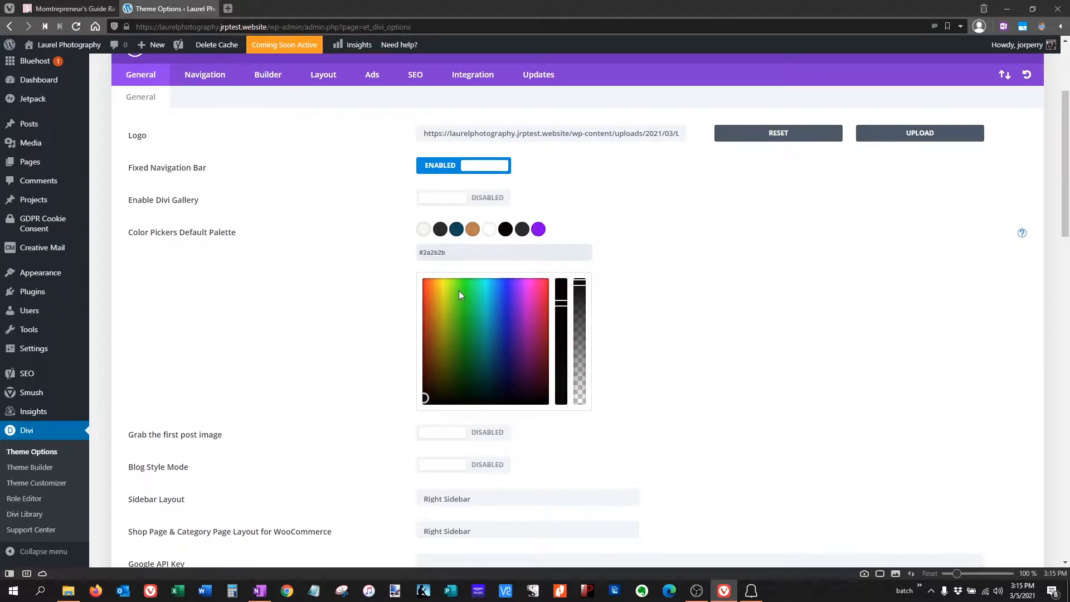
left_click(424, 402)
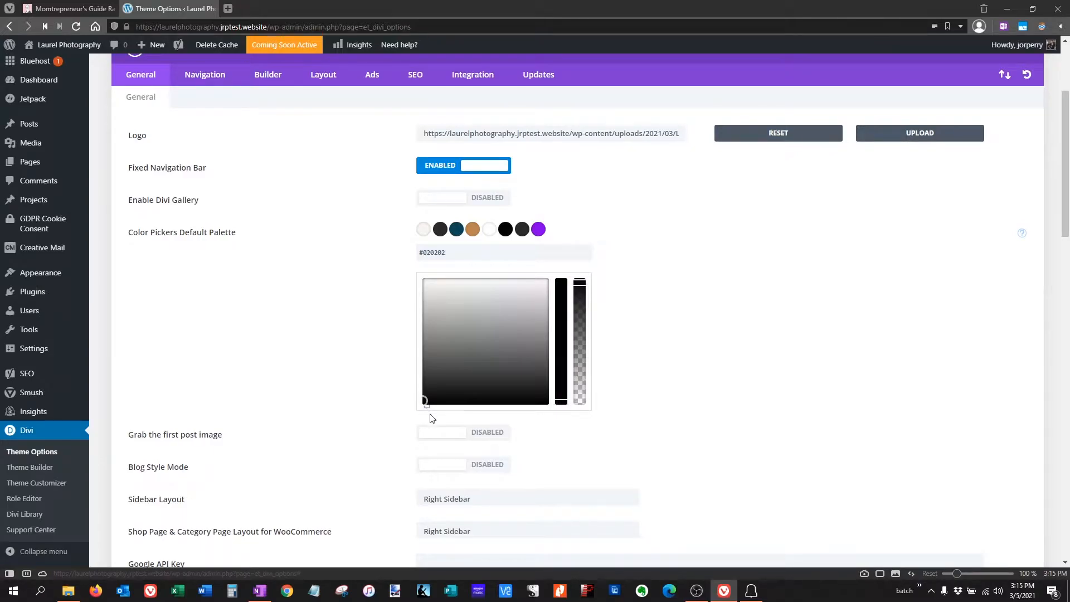
left_click(424, 399)
mouse_move(424, 404)
left_mouse_down()
mouse_move(560, 403)
mouse_move(544, 401)
left_mouse_up()
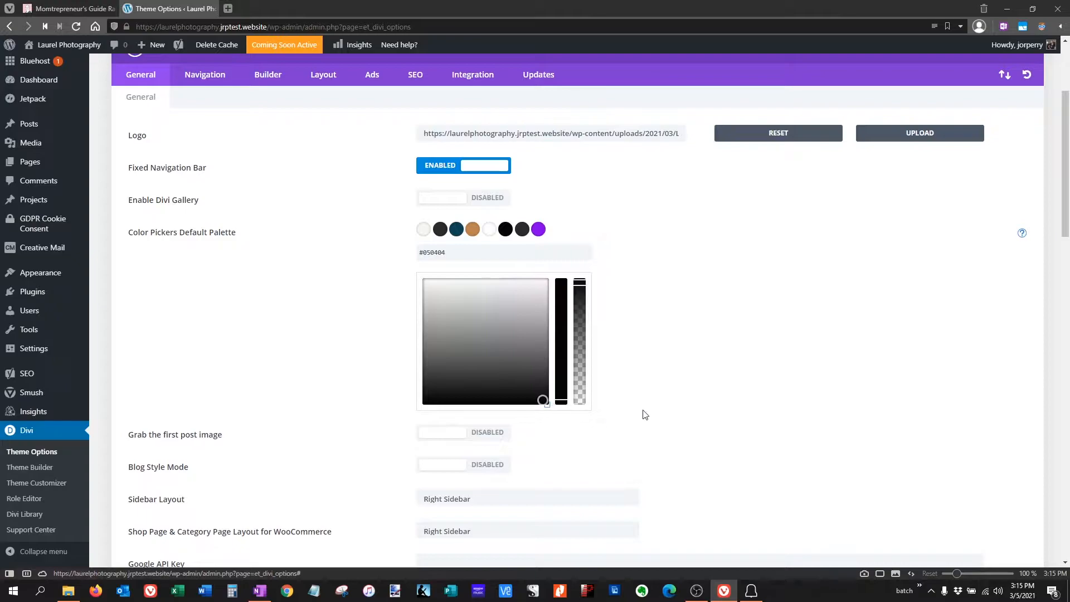
Step: Change the eighth default palette color, the purple one, to white #ffffff
left_click(540, 232)
left_click_drag(474, 253, 359, 258)
type("ffff")
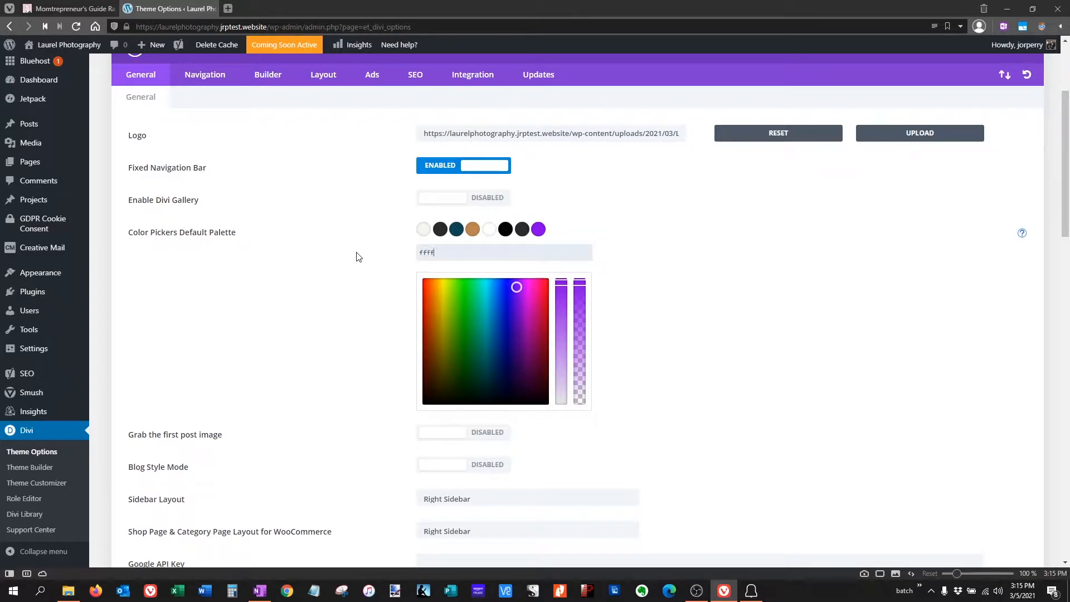
type("ff")
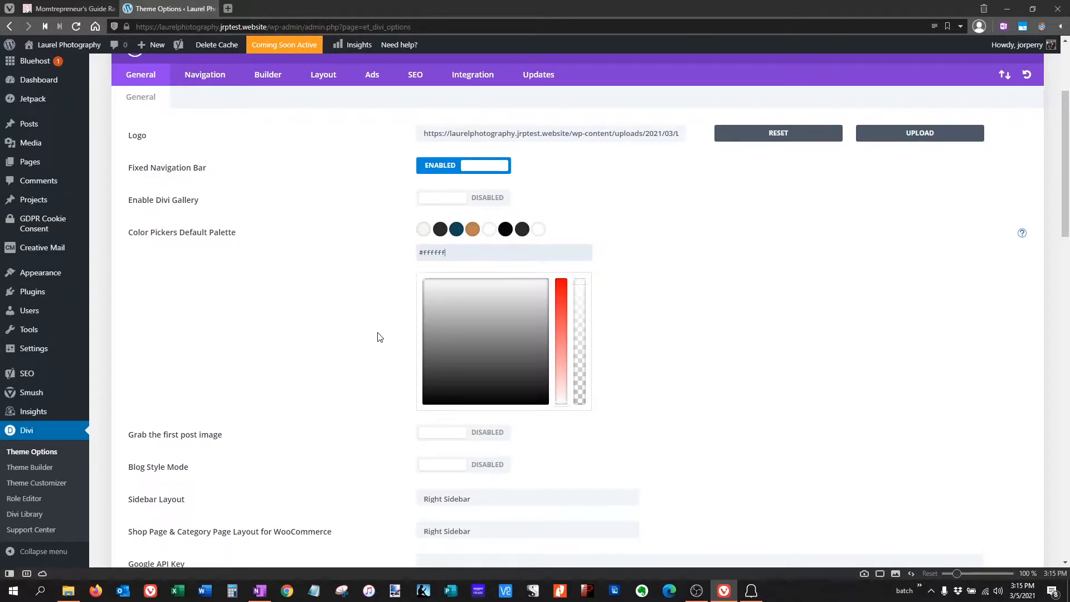
Step: Enable the options to grab the first post image and to use Blog Style Mode
scroll(377, 336, "down", 1)
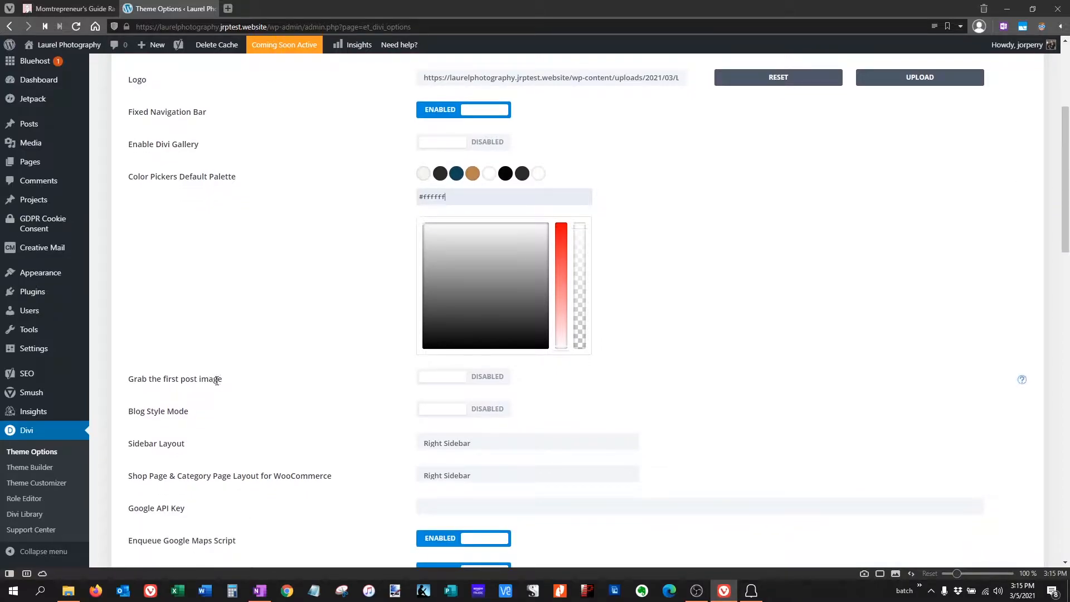
left_click(483, 381)
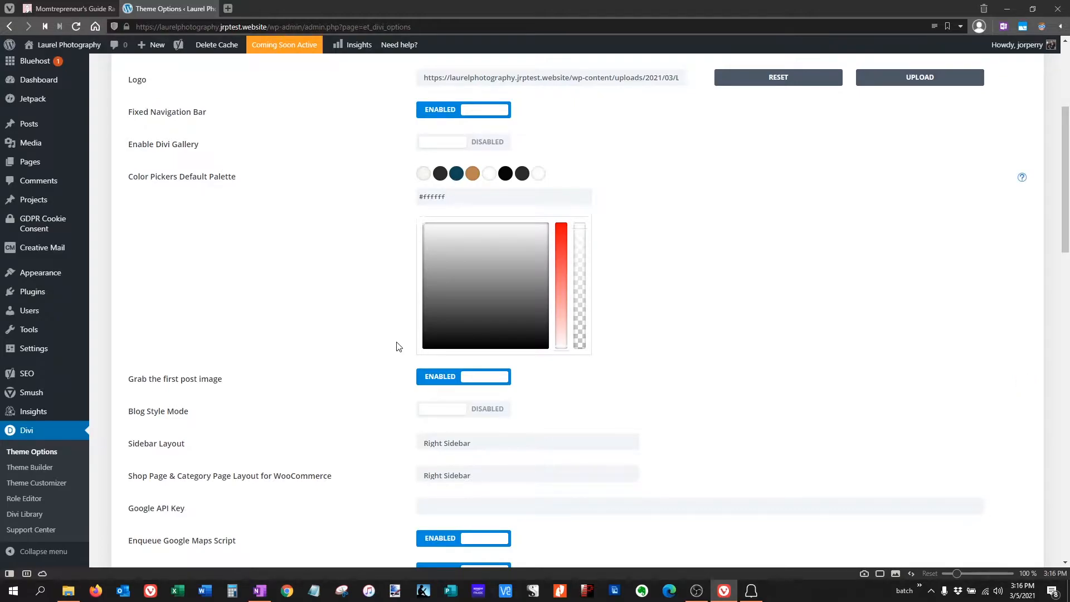
left_click(493, 409)
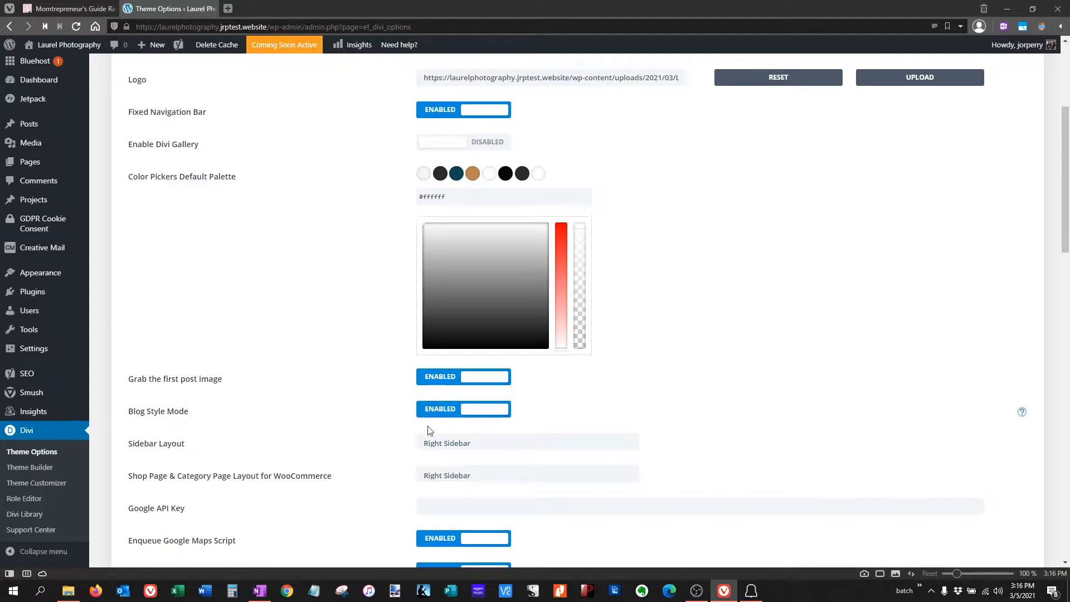
Step: Disable the Enqueue Google Maps Script option in the general theme options
scroll(318, 384, "down", 2)
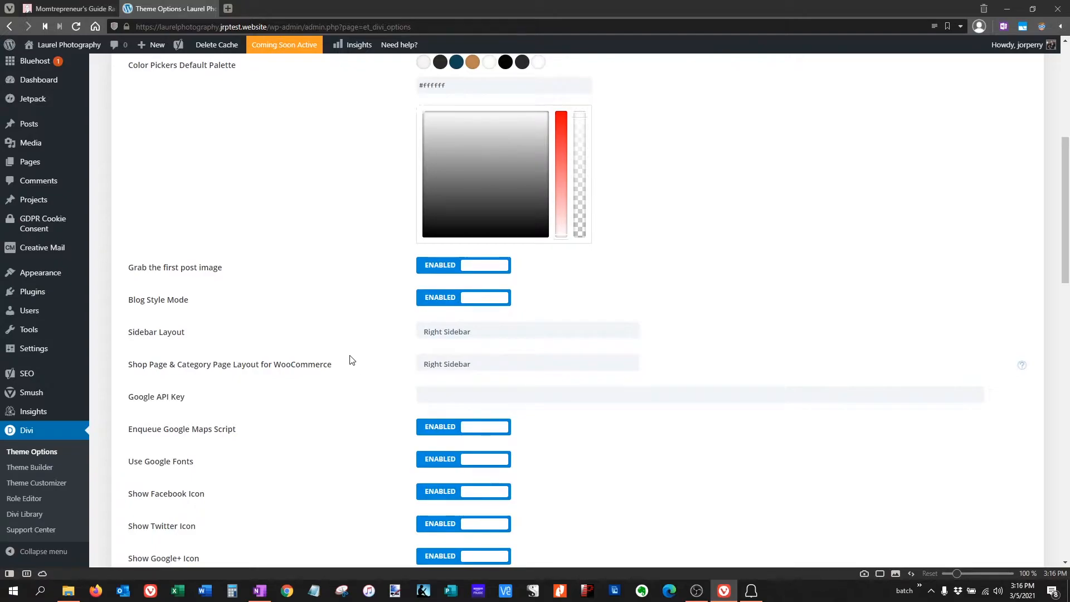
scroll(351, 361, "down", 2)
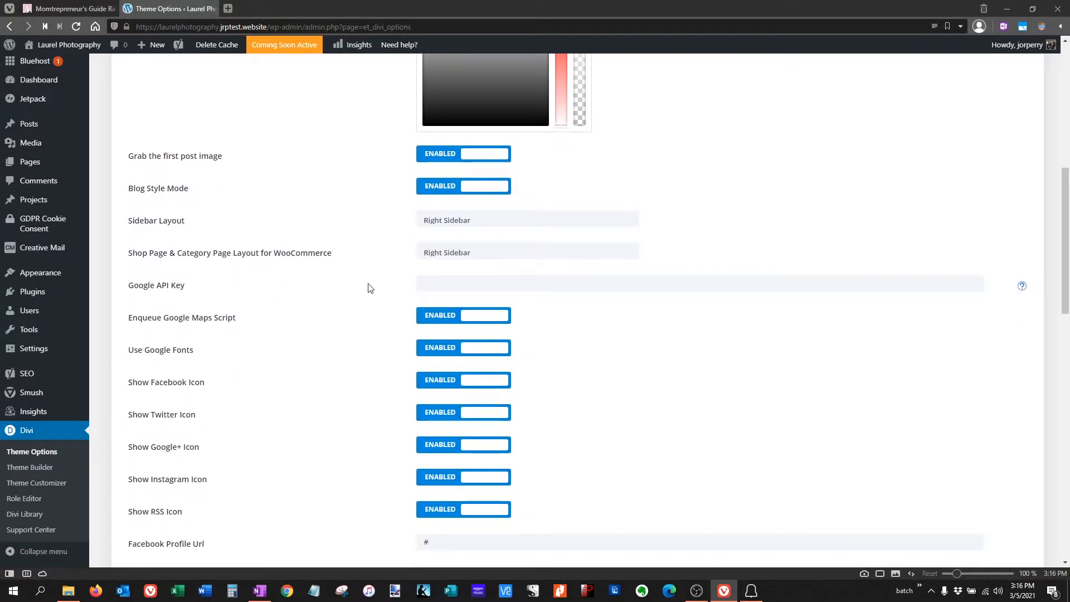
scroll(360, 285, "down", 1)
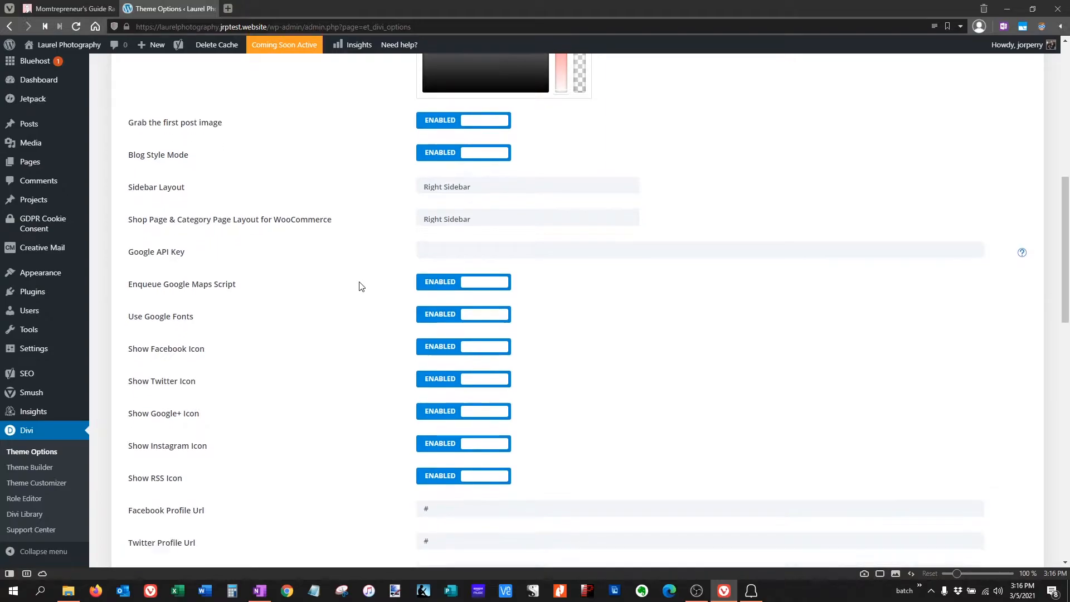
scroll(360, 286, "down", 1)
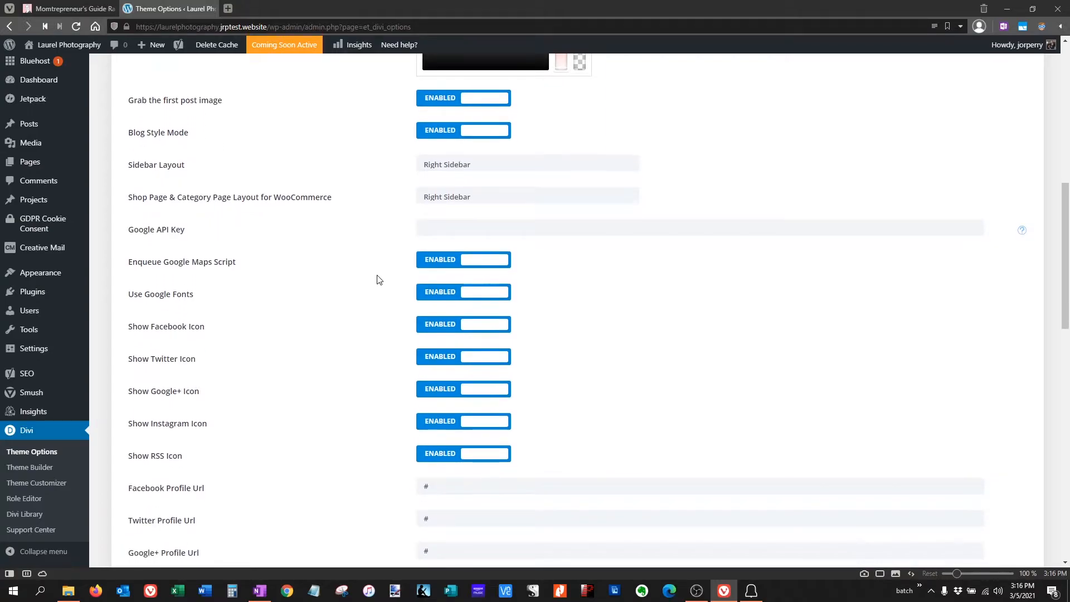
left_click(432, 270)
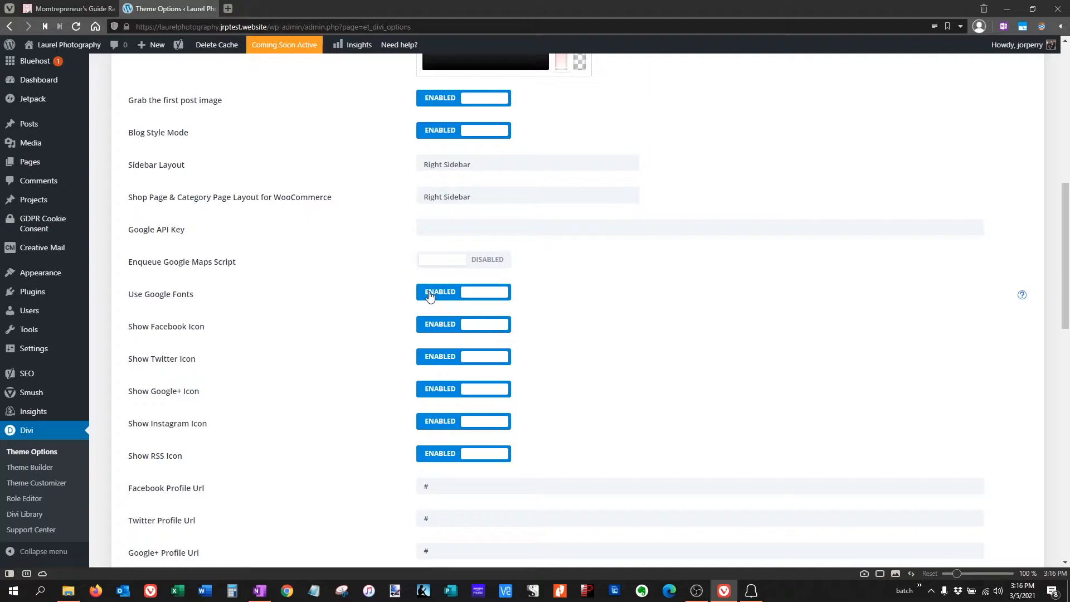
Step: Disable the Facebook, Twitter, Google+, Instagram and RSS icons while keeping Use Google Fonts enabled
scroll(373, 277, "down", 1)
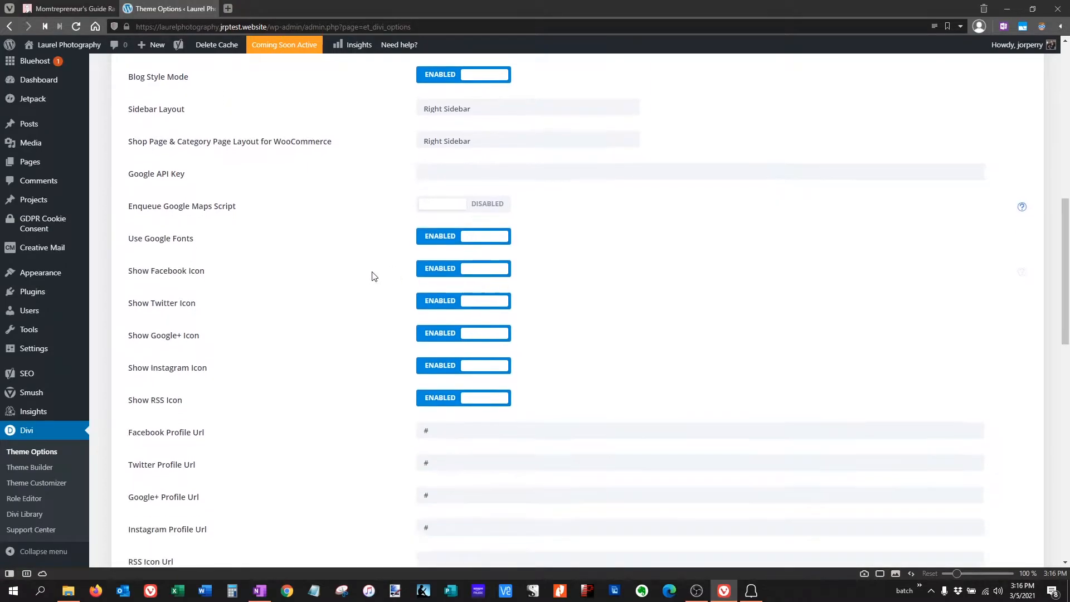
scroll(373, 277, "down", 1)
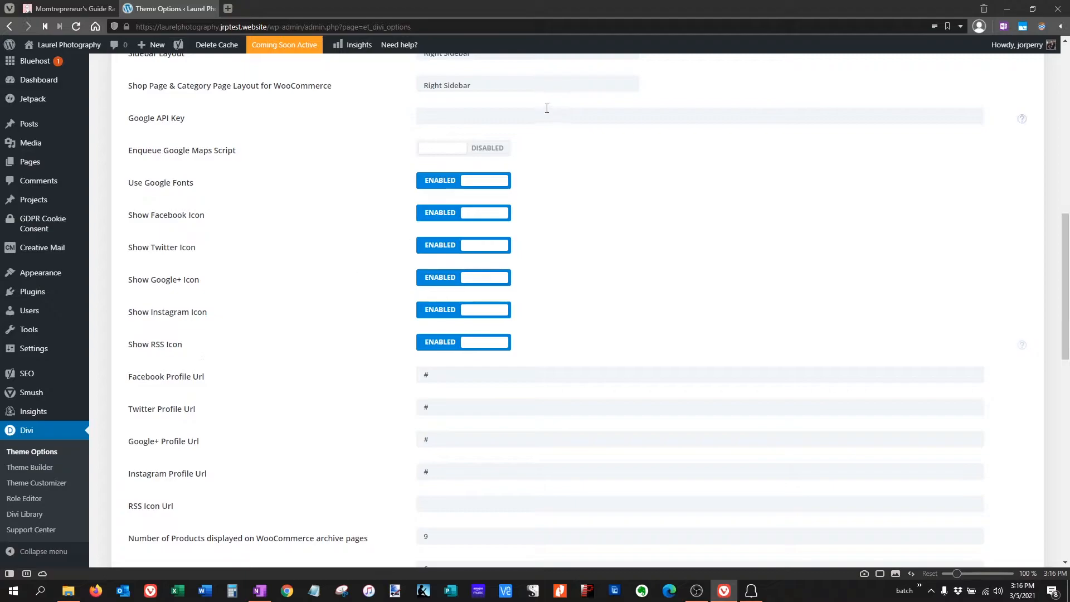
left_click(433, 185)
left_click(432, 220)
left_click(435, 248)
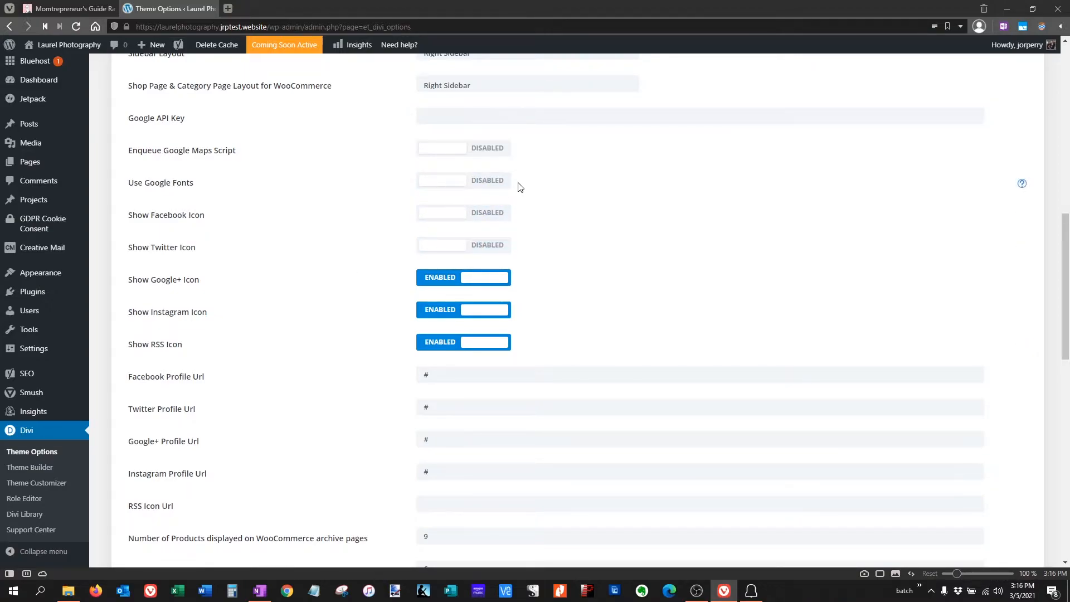
left_click(500, 186)
left_click(438, 286)
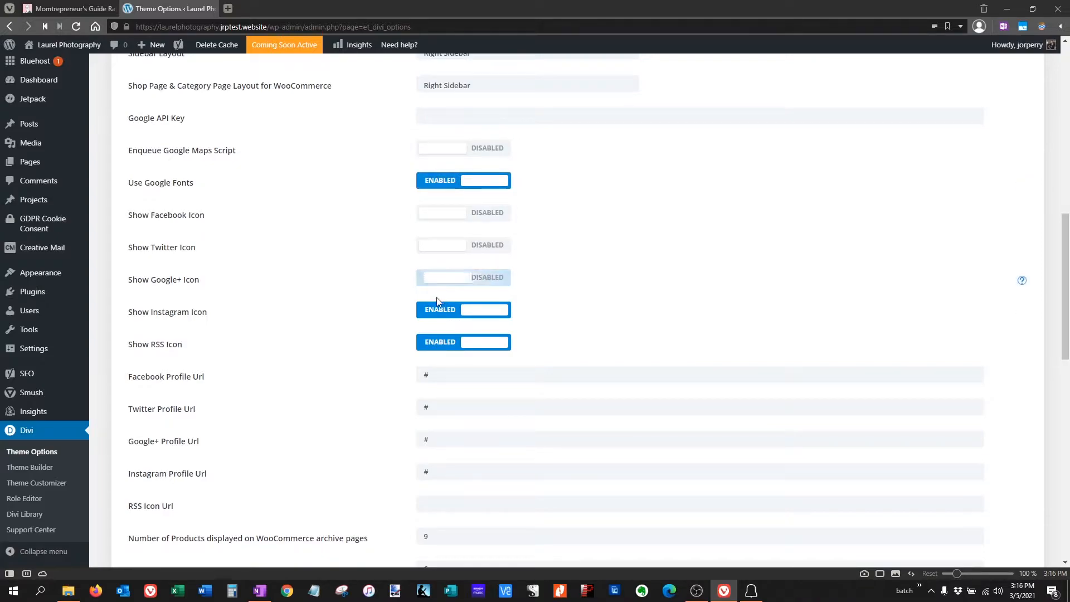
left_click(440, 310)
left_click(440, 342)
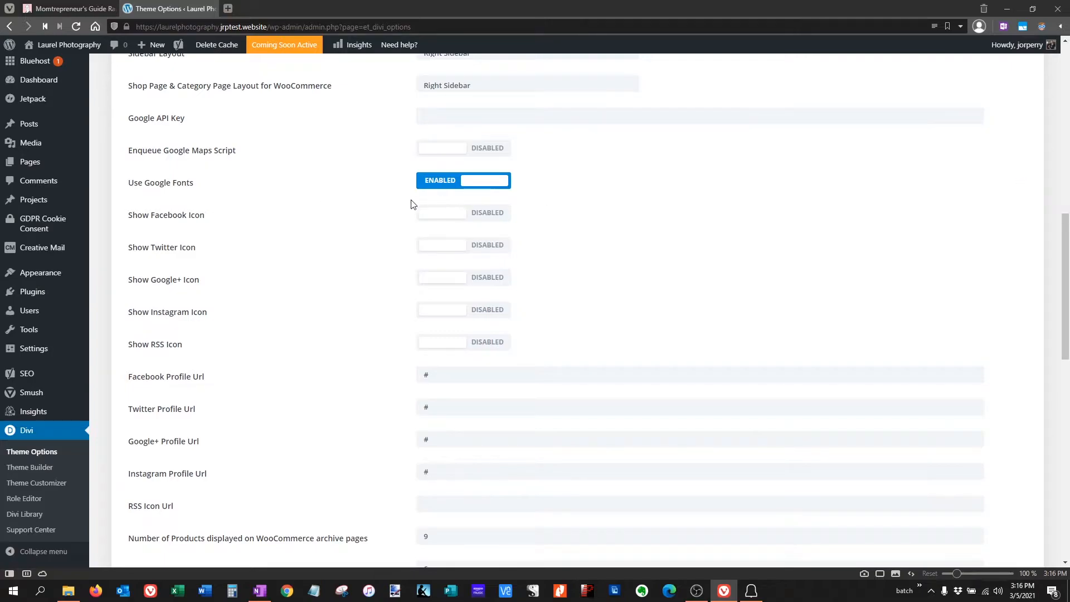
Step: Review the remaining general options down to Custom CSS and save the general theme settings
scroll(312, 226, "down", 4)
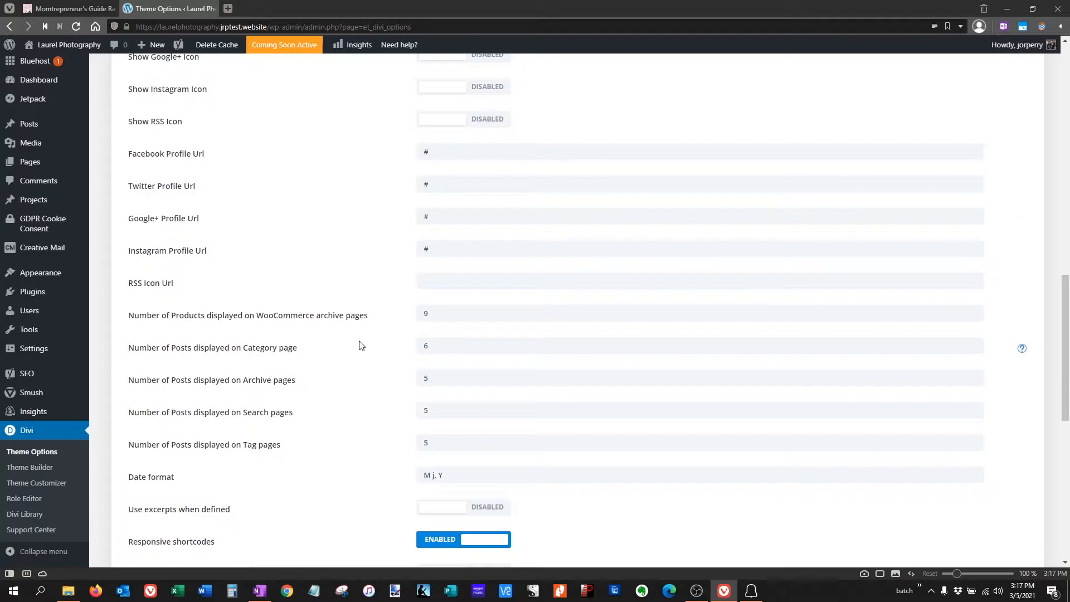
scroll(361, 346, "down", 2)
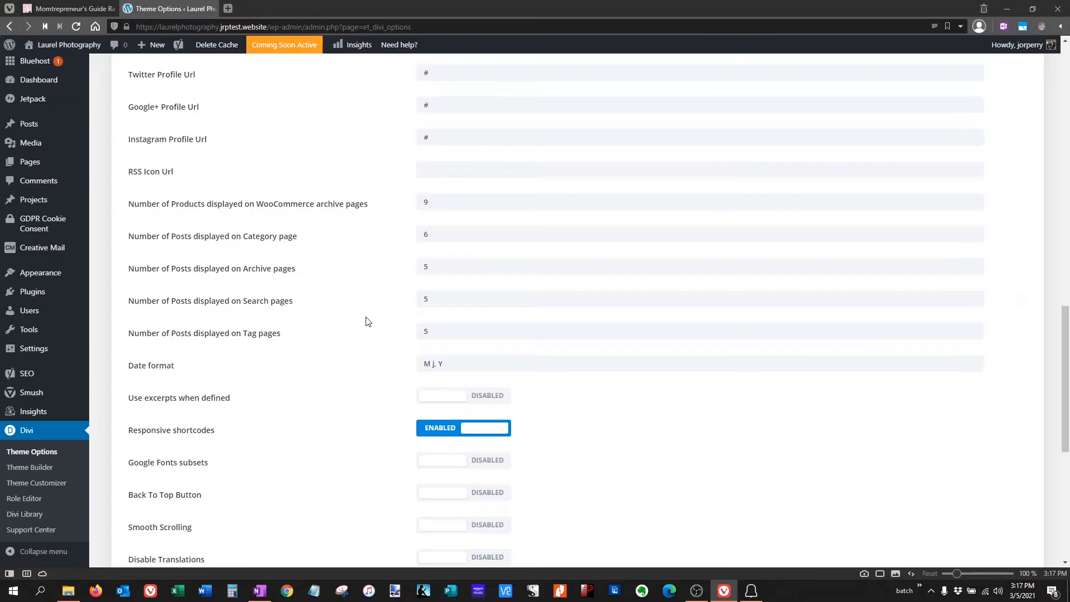
scroll(362, 316, "down", 1)
scroll(356, 313, "down", 1)
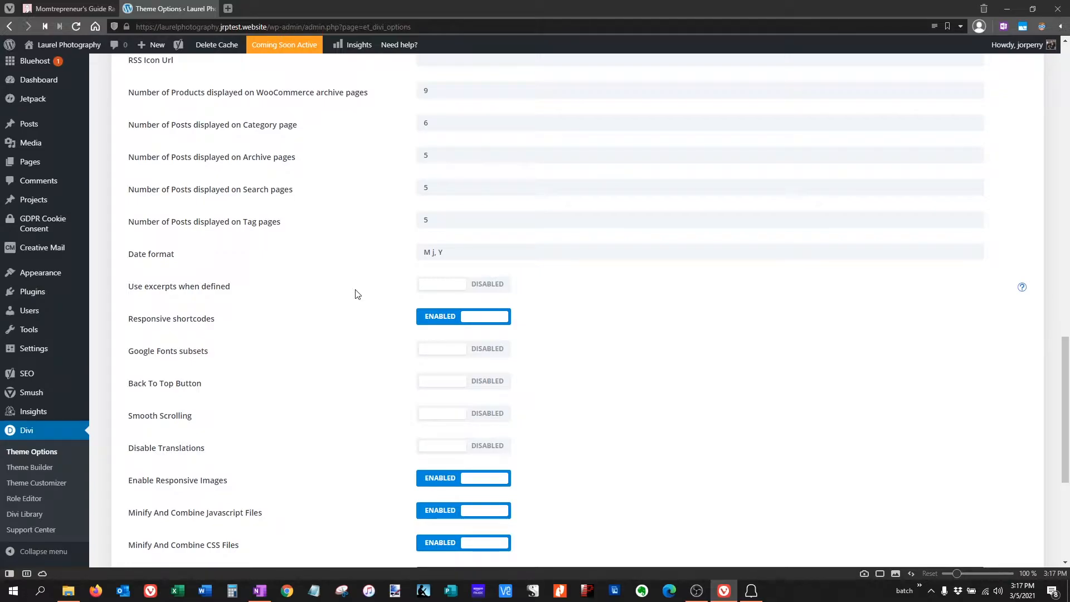
scroll(357, 294, "down", 1)
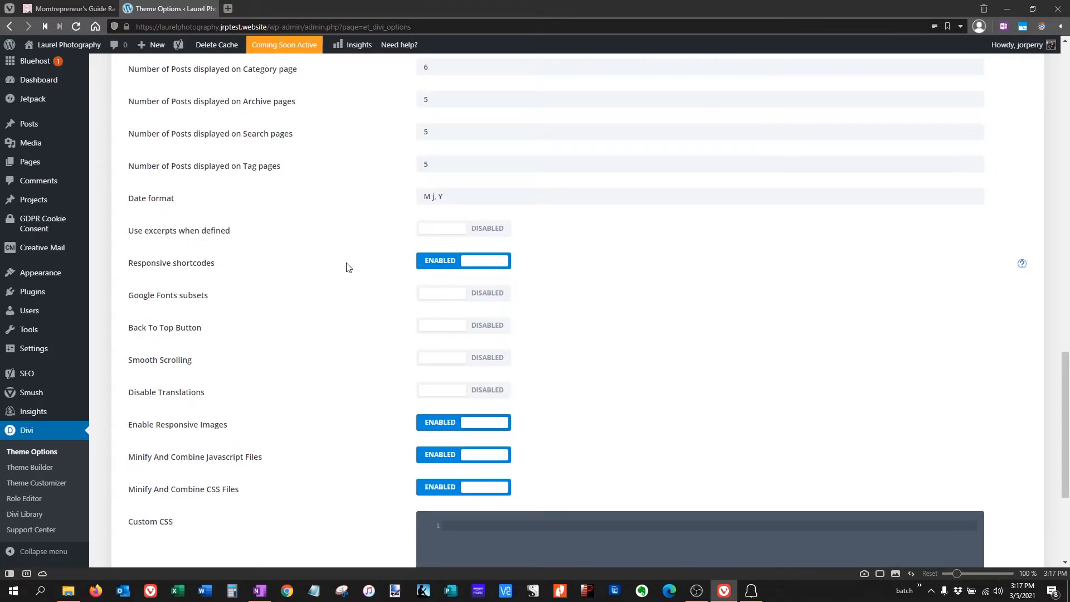
scroll(337, 281, "down", 1)
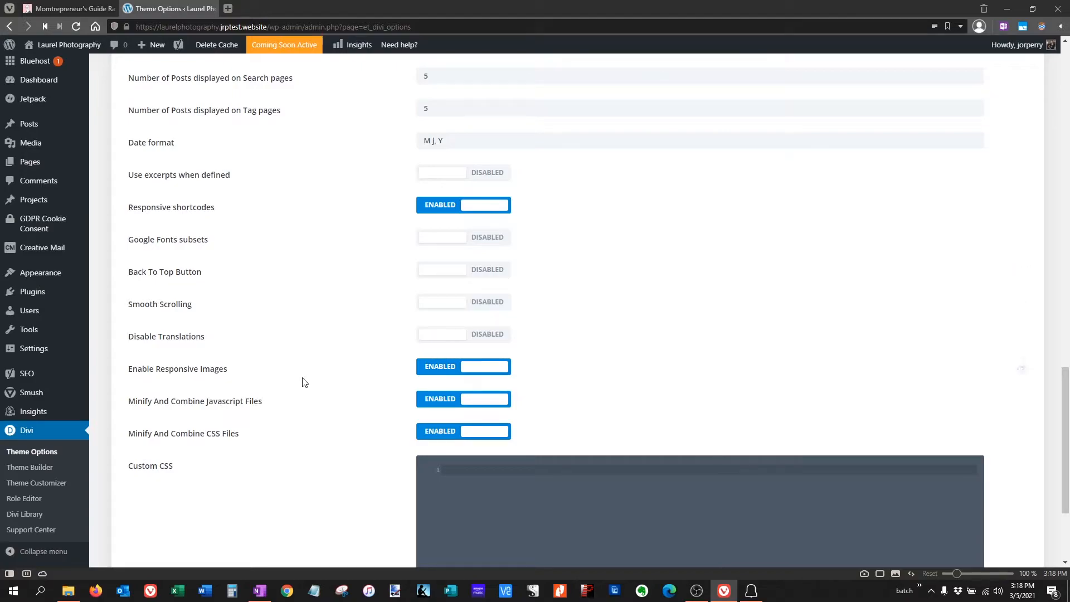
scroll(304, 382, "down", 1)
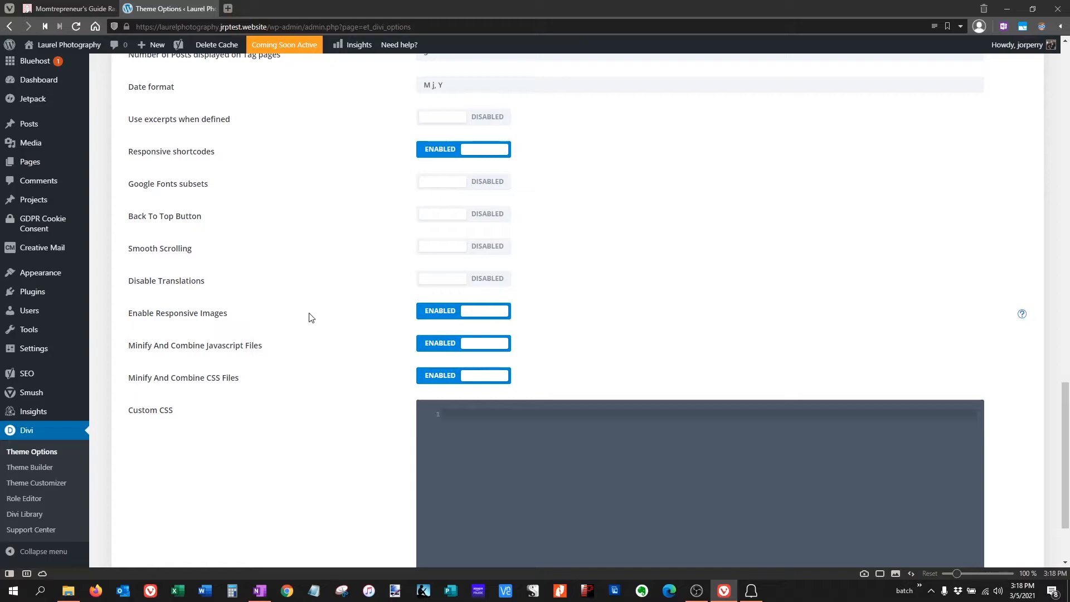
scroll(311, 317, "down", 2)
left_click(163, 525)
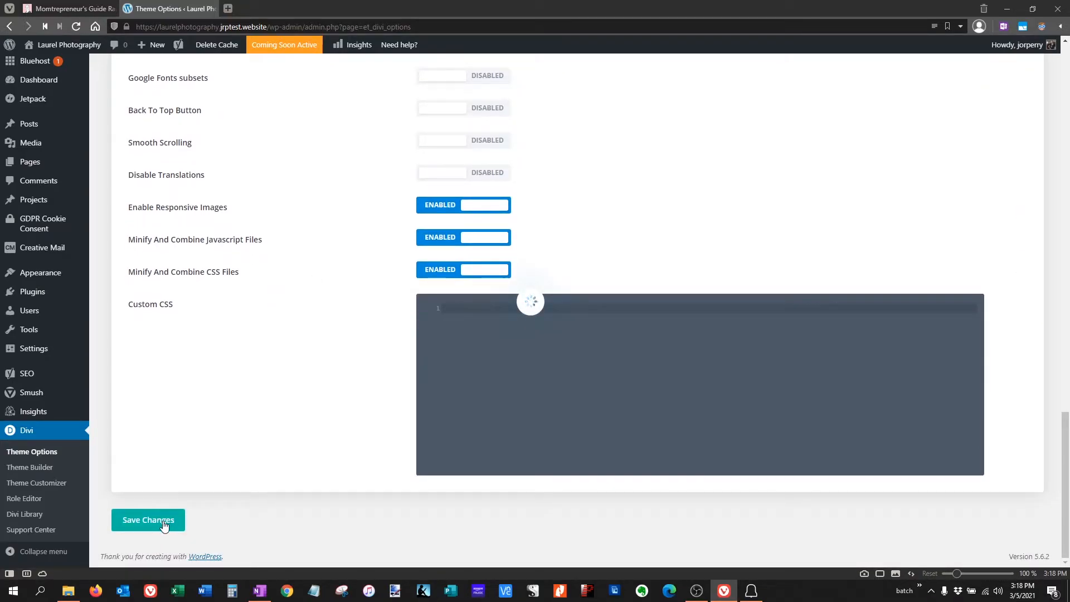
Step: Disable the Display Home link option in the navigation settings for pages and save the changes
scroll(172, 513, "up", 8)
scroll(202, 488, "up", 10)
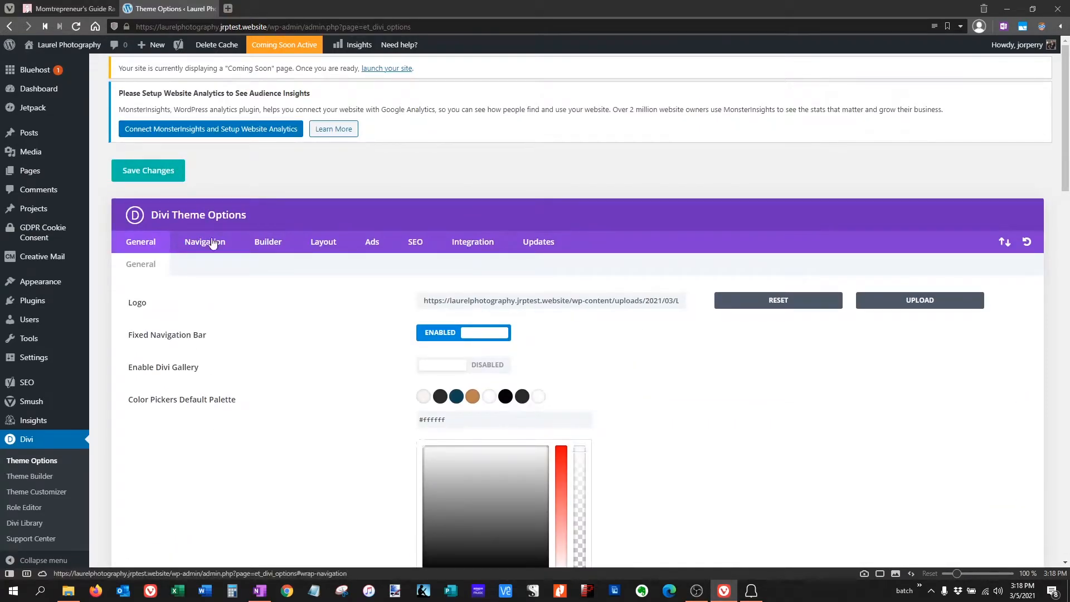
left_click(205, 242)
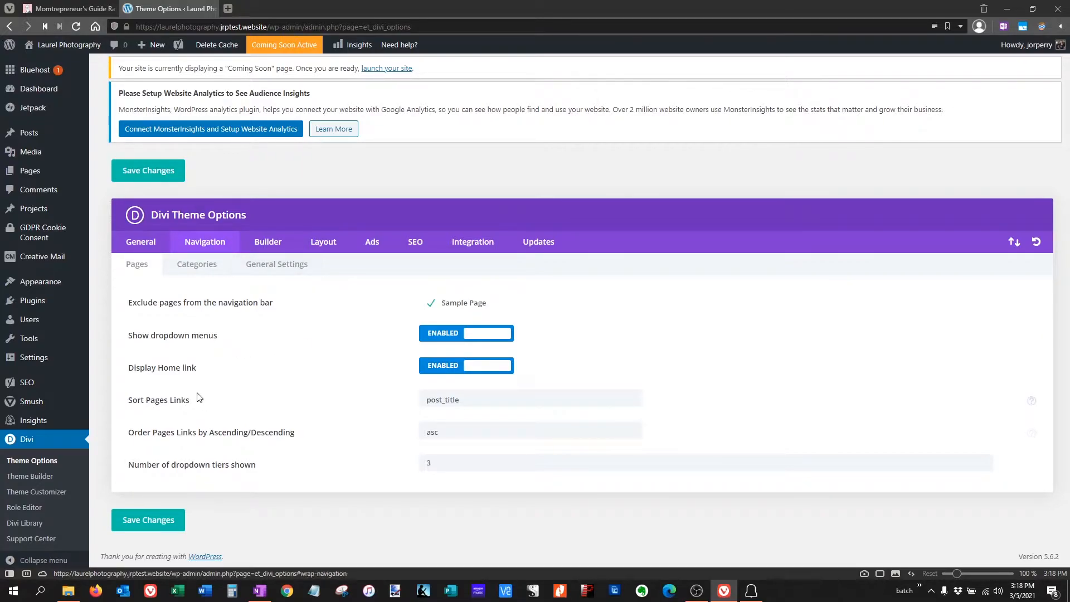
left_click(436, 365)
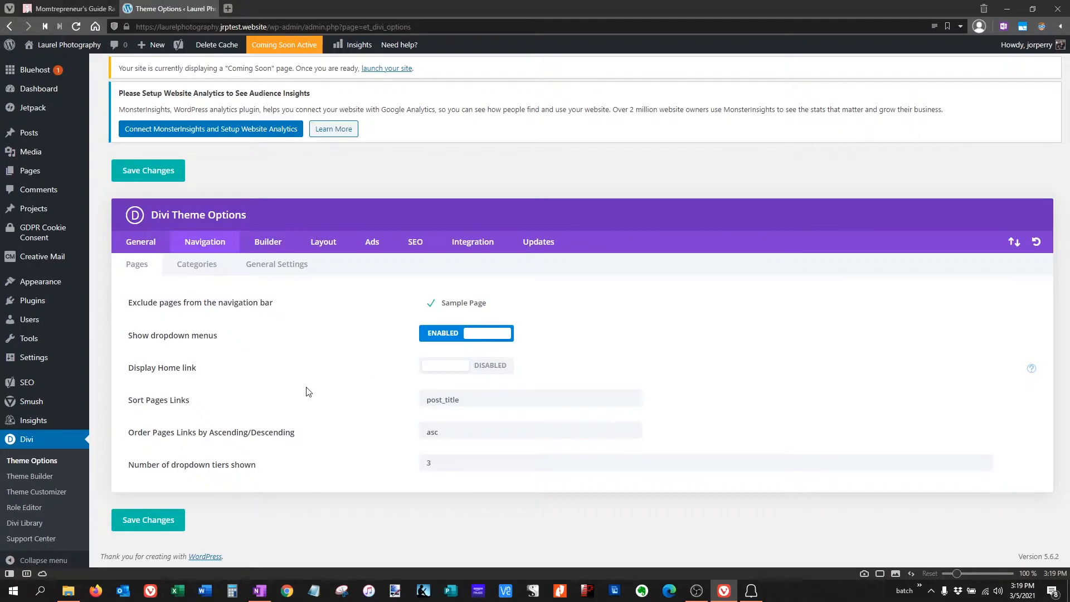
left_click(158, 524)
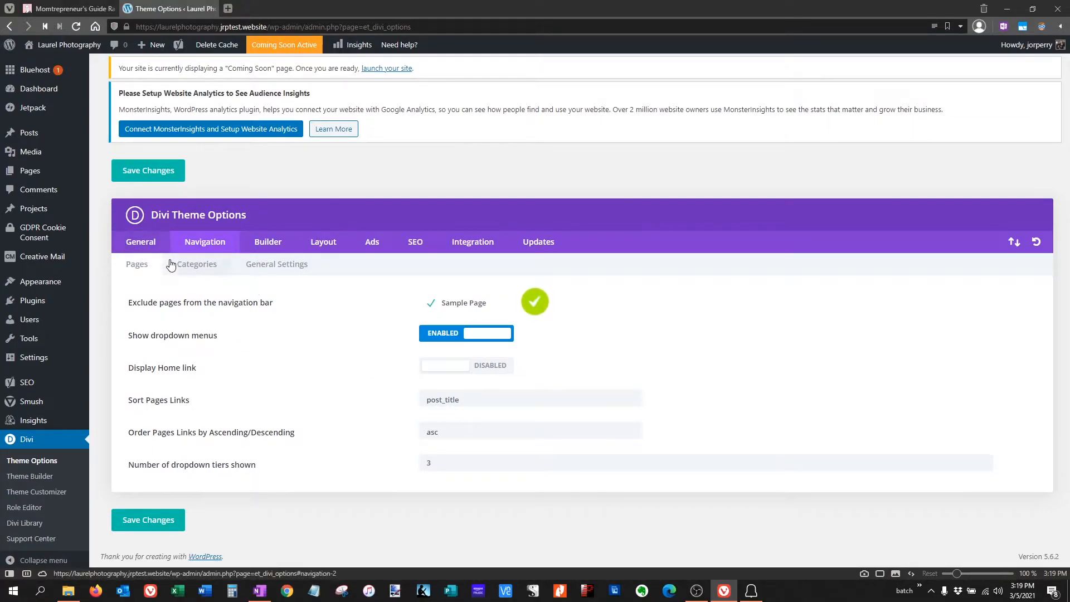
Step: Look through the category and general navigation settings, then return to the page navigation settings
left_click(188, 271)
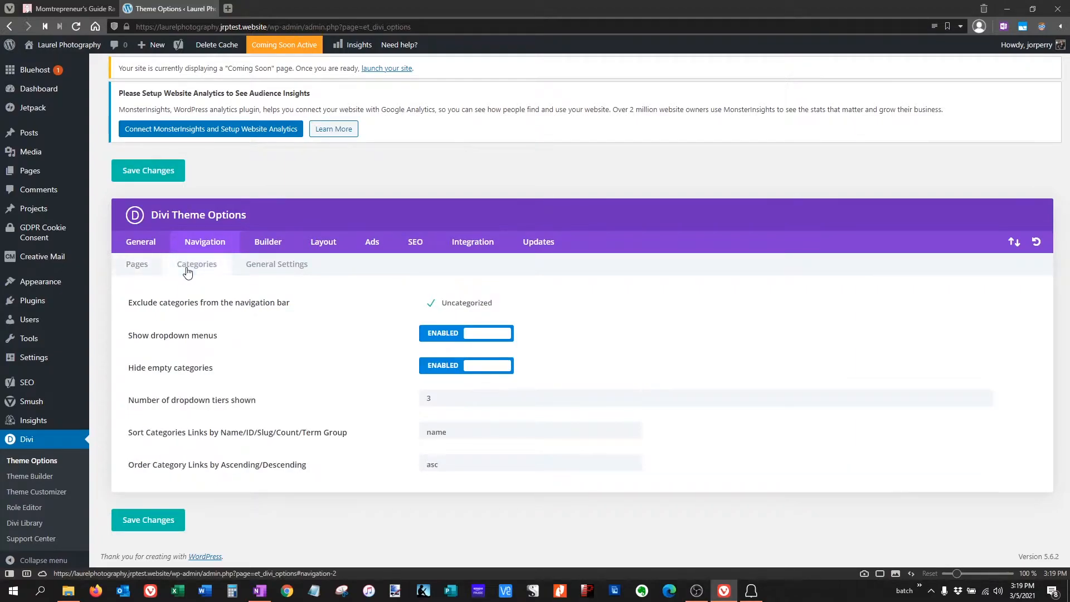
left_click(266, 271)
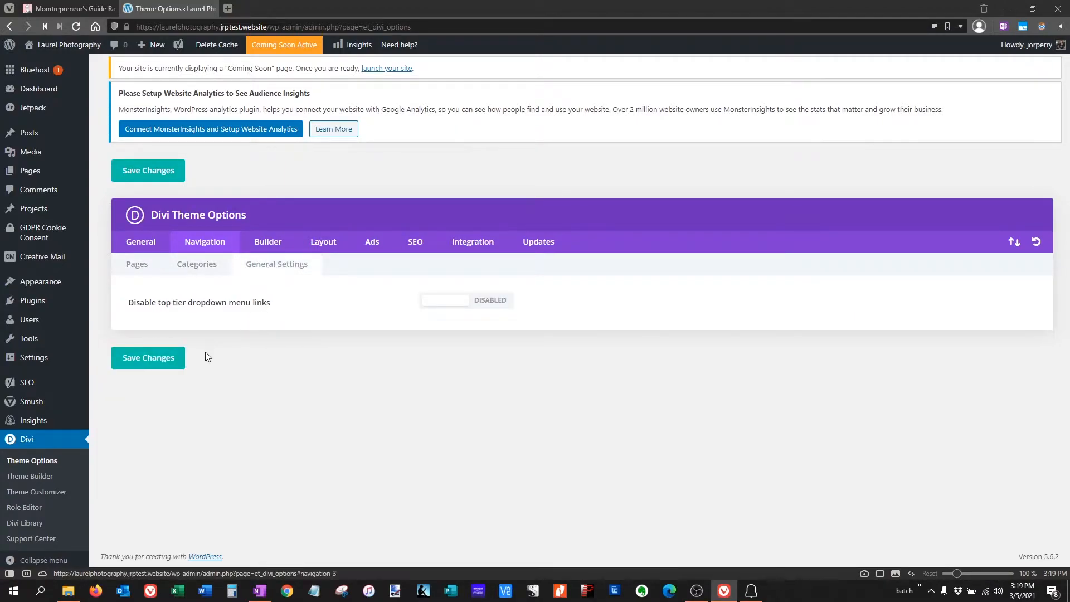
left_click(152, 265)
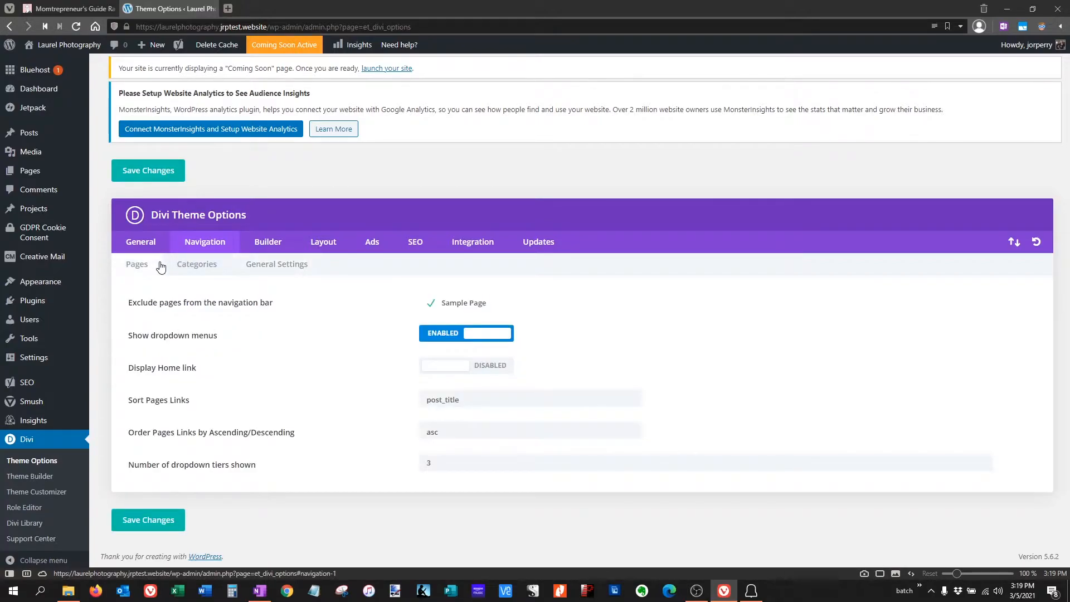
Step: Disable Static CSS File Generation in the advanced builder settings and save the changes
left_click(270, 248)
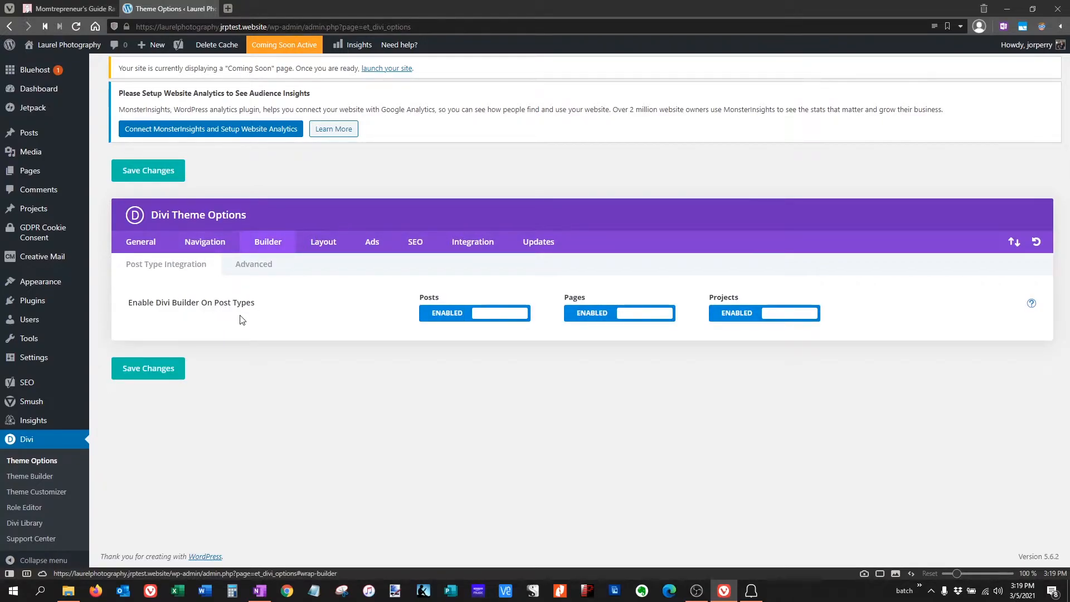
left_click(258, 267)
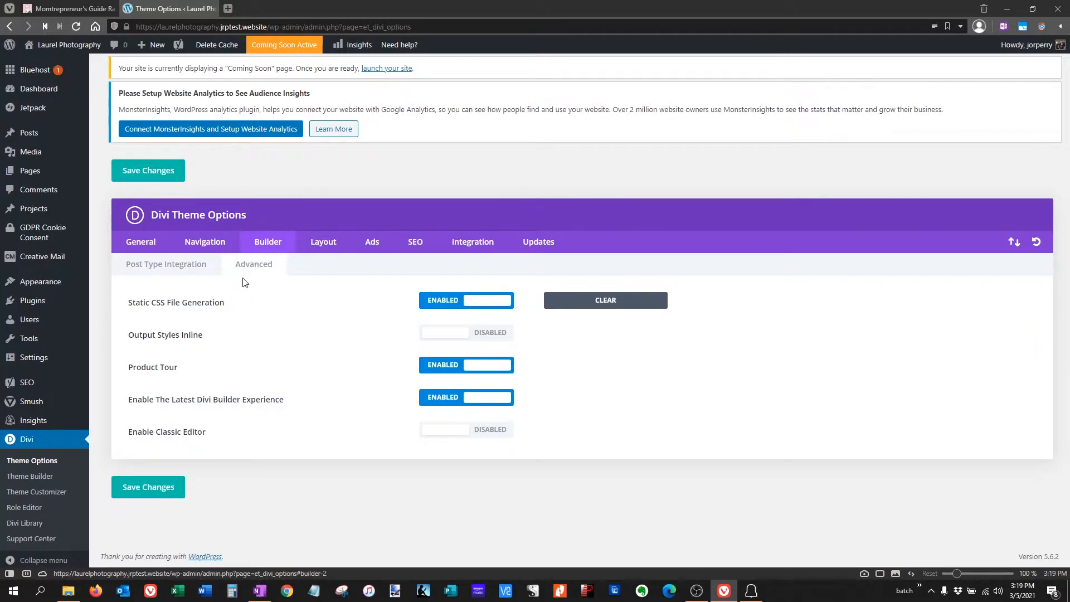
left_click(423, 309)
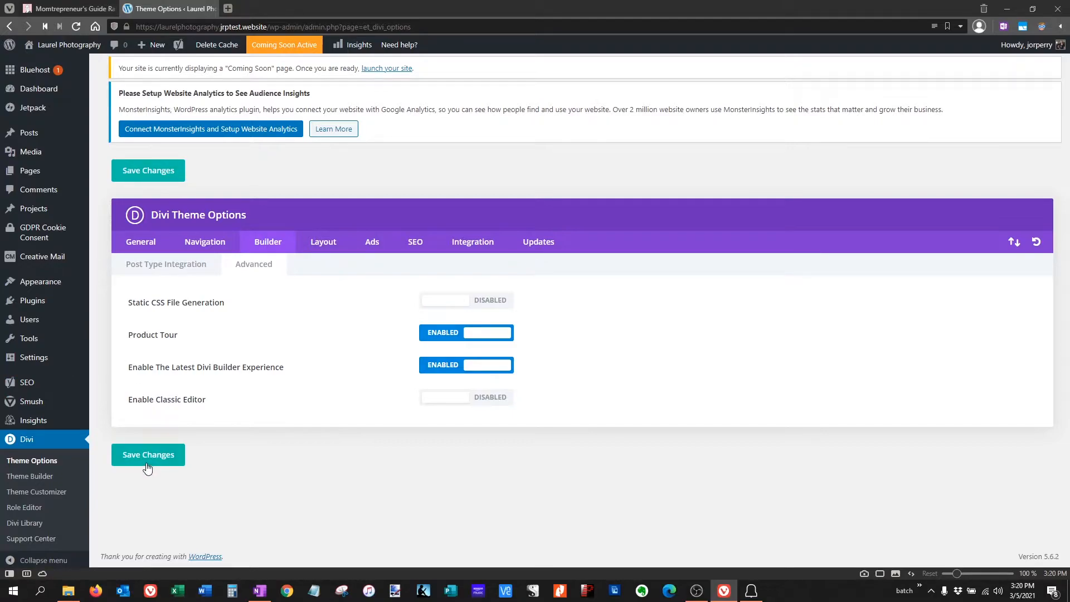
left_click(148, 464)
Step: Examine the theme's layout options for posts, pages and general settings, plus its ads, SEO and code integration options
left_click(326, 246)
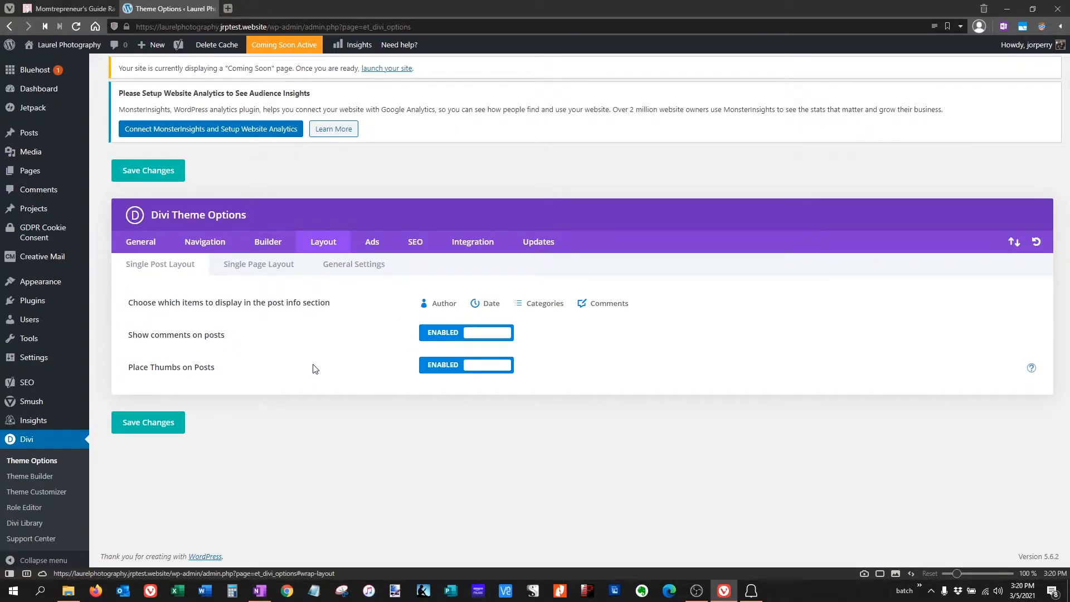
left_click(265, 270)
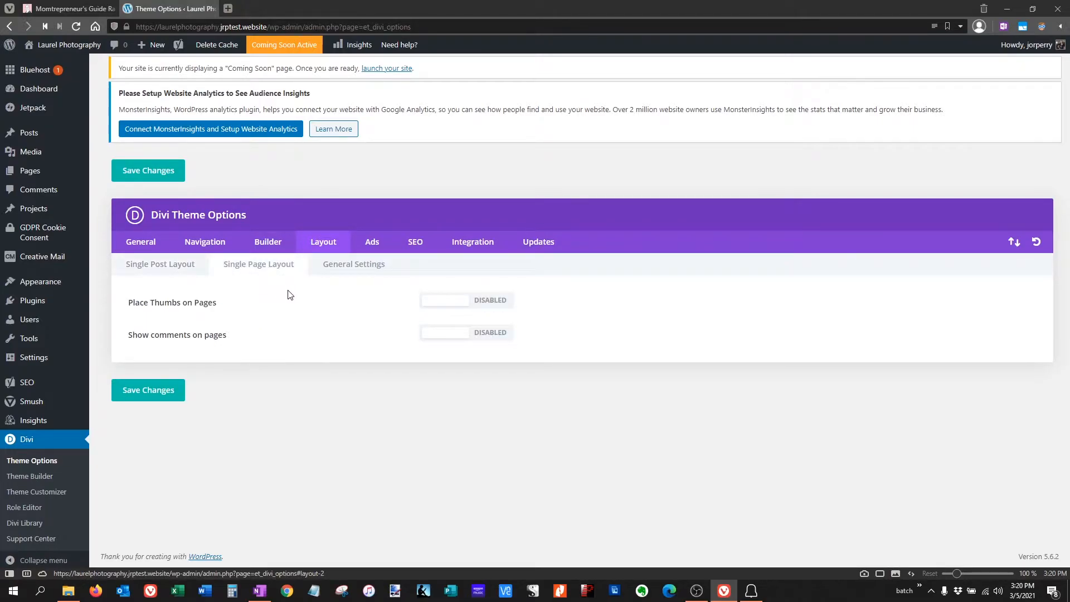
left_click(352, 274)
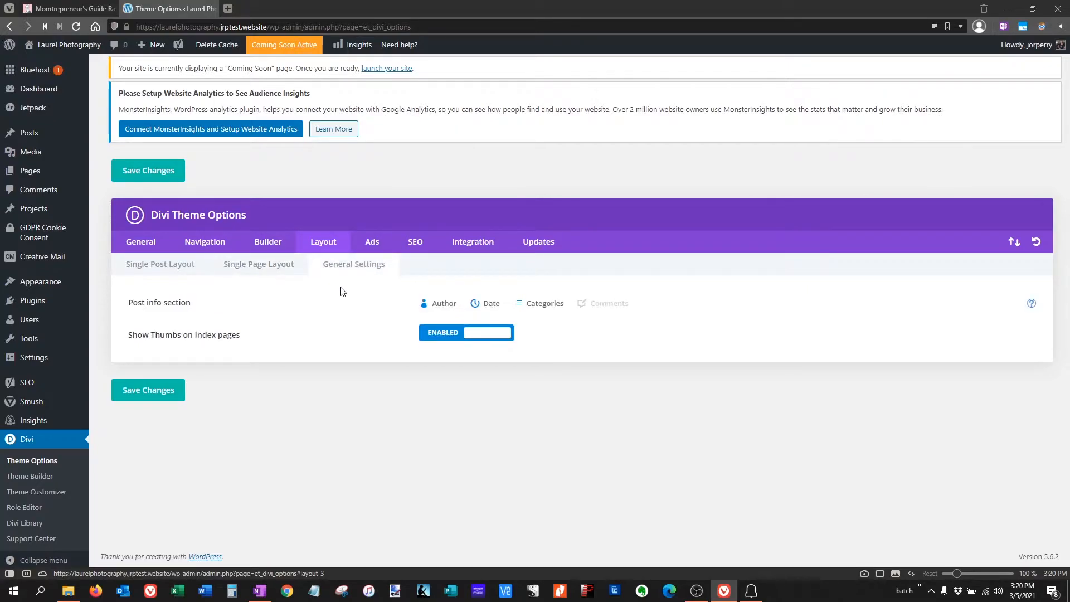
left_click(371, 242)
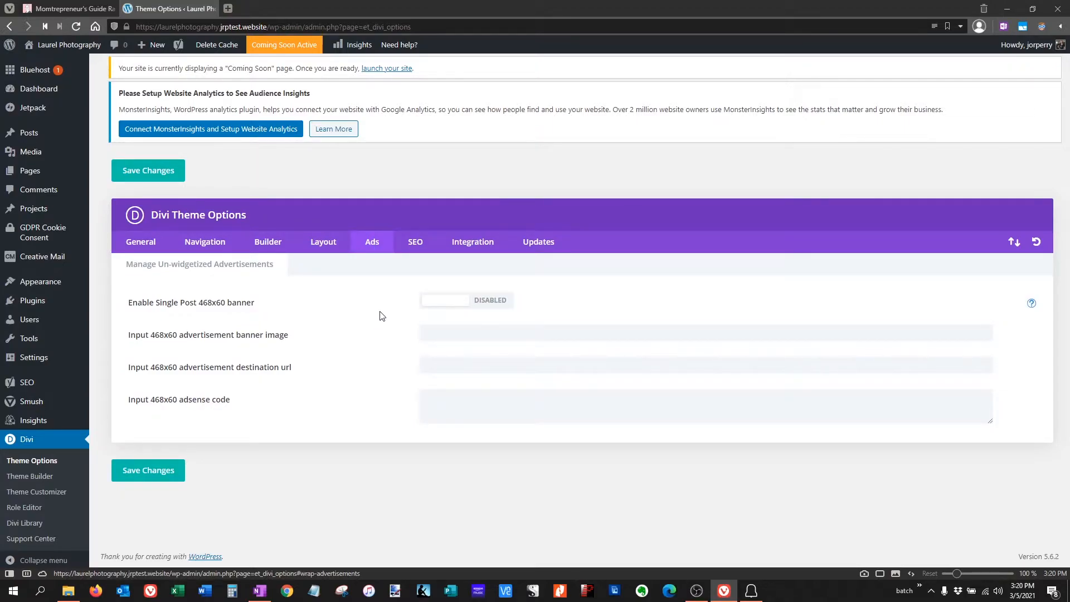
left_click(412, 246)
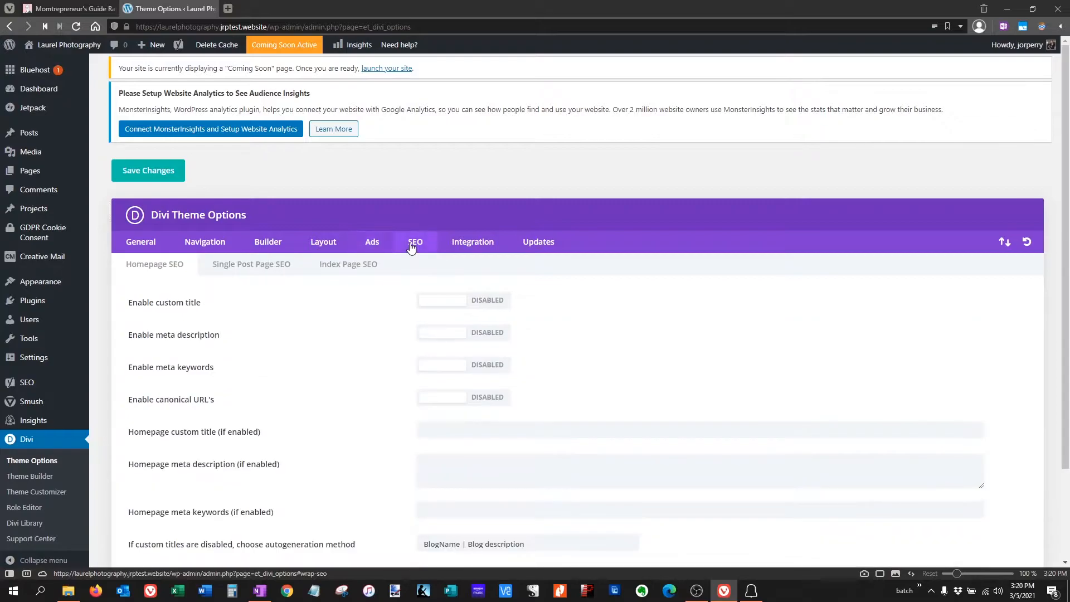
scroll(310, 318, "down", 2)
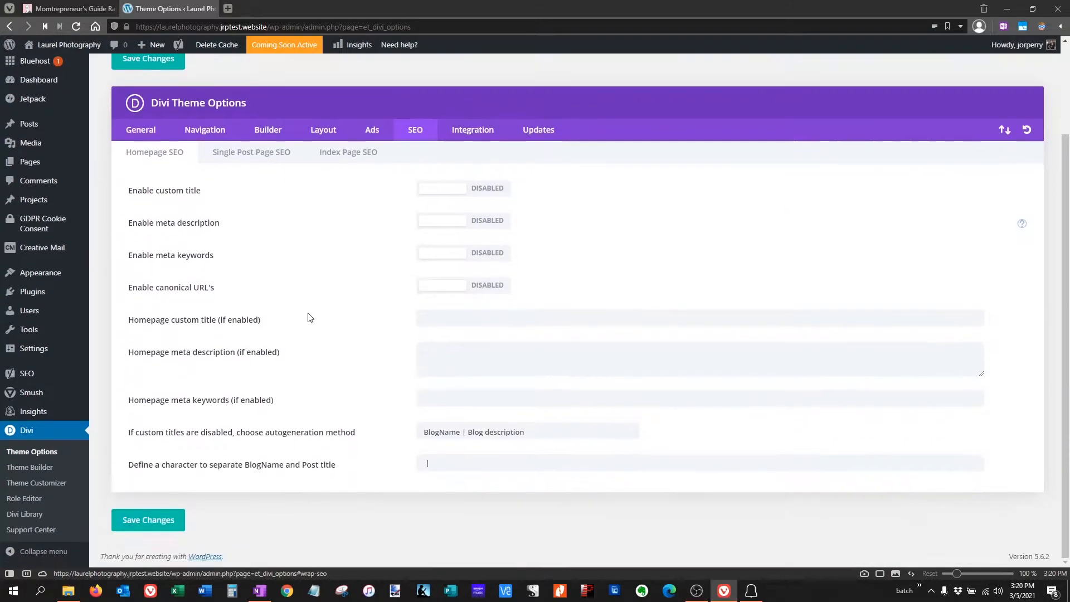
scroll(310, 317, "up", 2)
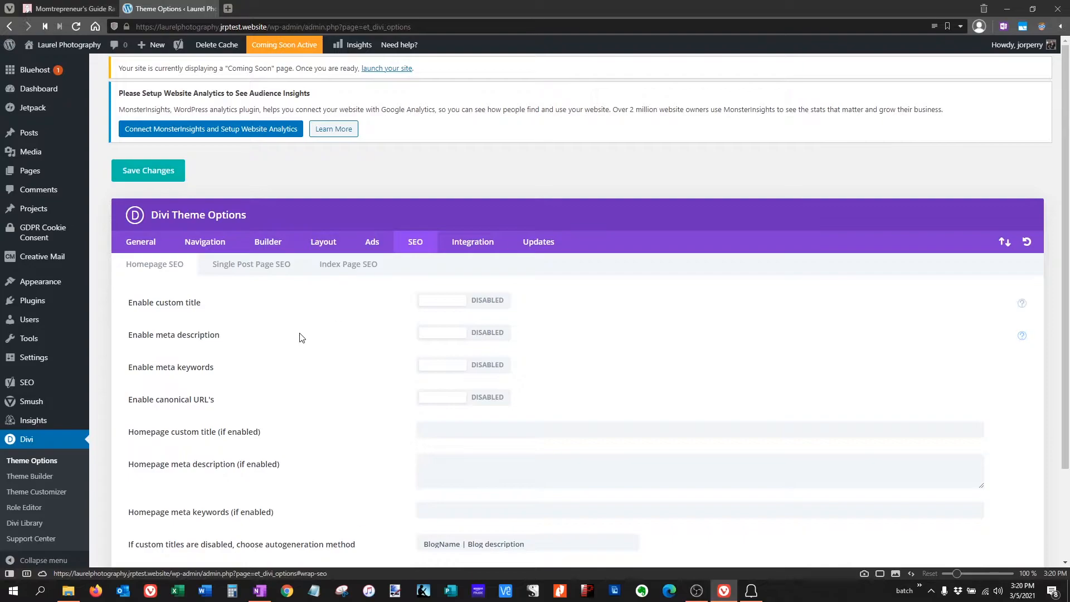
left_click(482, 247)
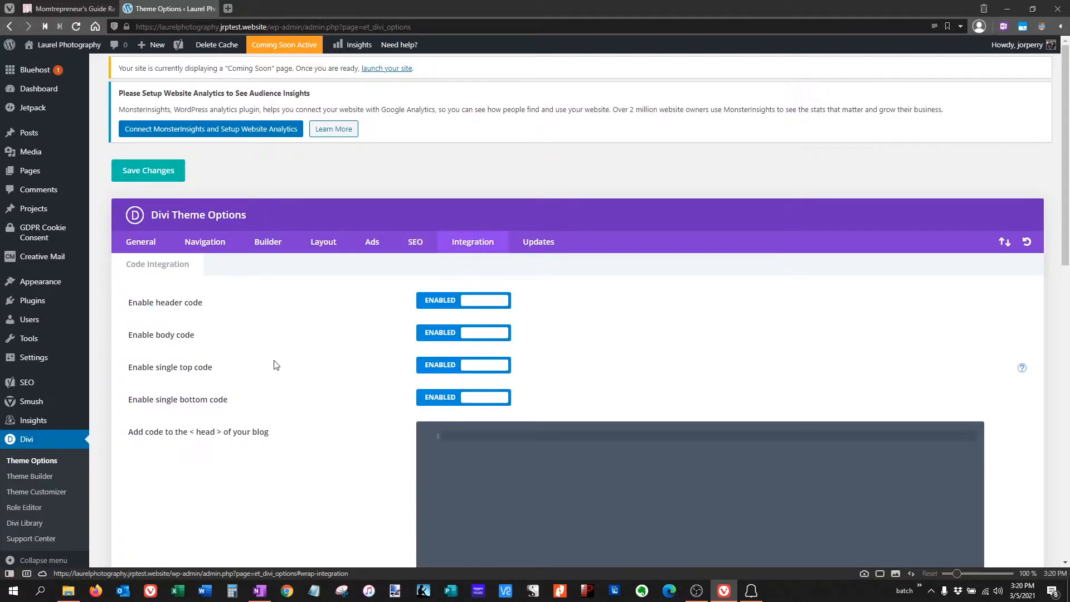
Step: Look through the code integration and theme update settings, then return to the general theme options
scroll(273, 365, "down", 4)
scroll(270, 357, "up", 4)
left_click(534, 246)
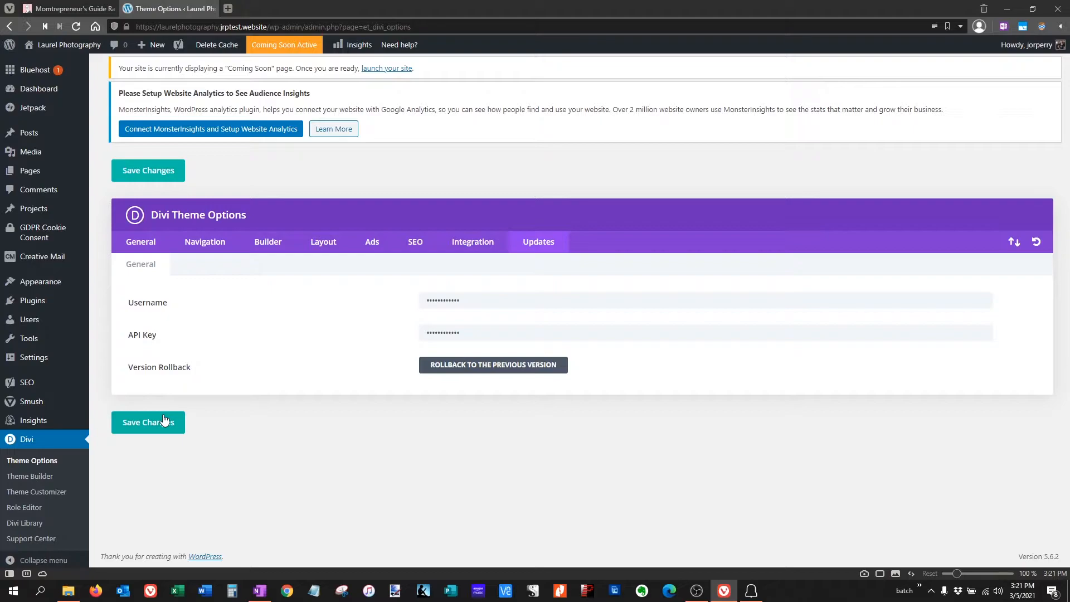
left_click(139, 245)
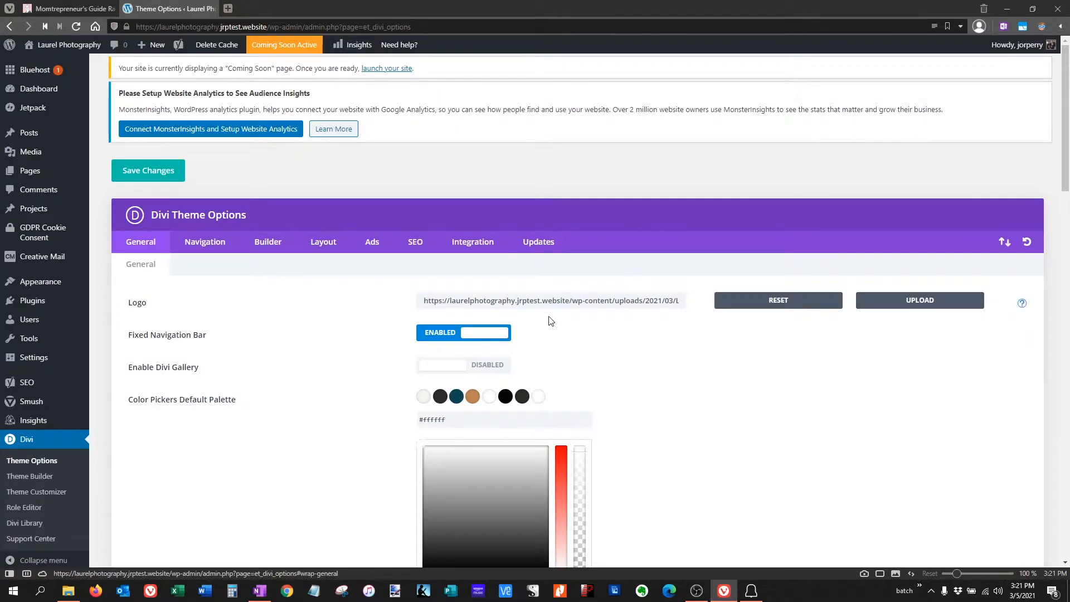
scroll(601, 322, "down", 2)
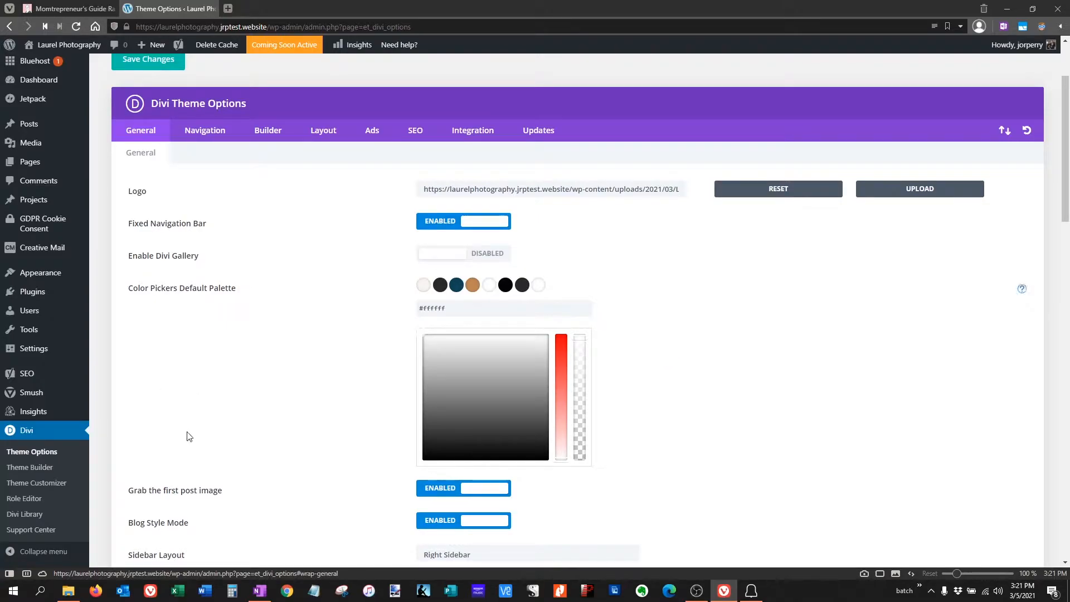
Step: Open the Theme Customizer's site identity settings under General Settings, dismissing the autosave notice
left_click(60, 485)
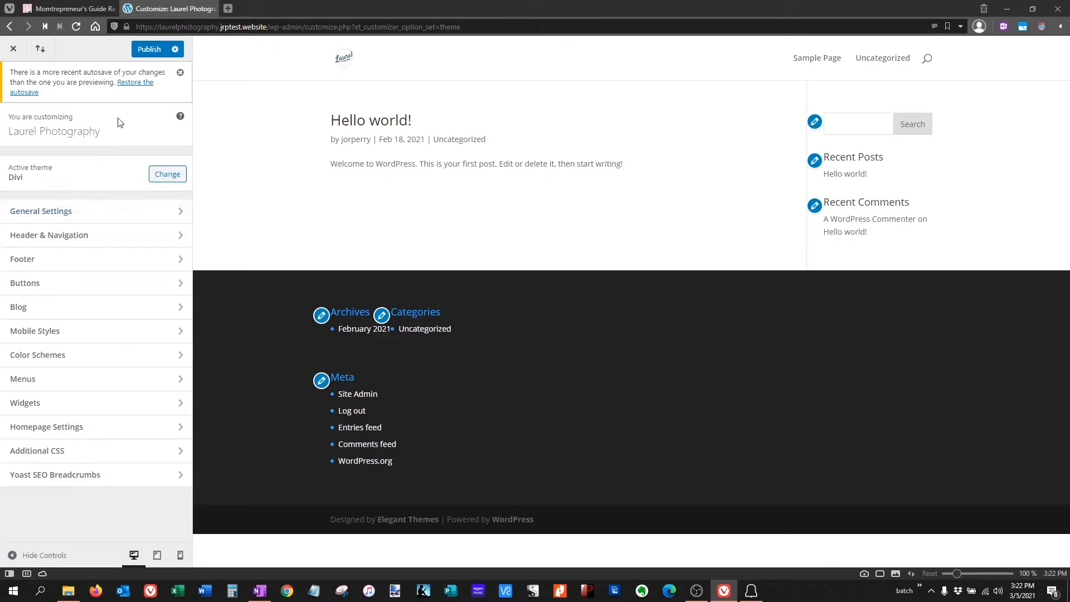
left_click(181, 74)
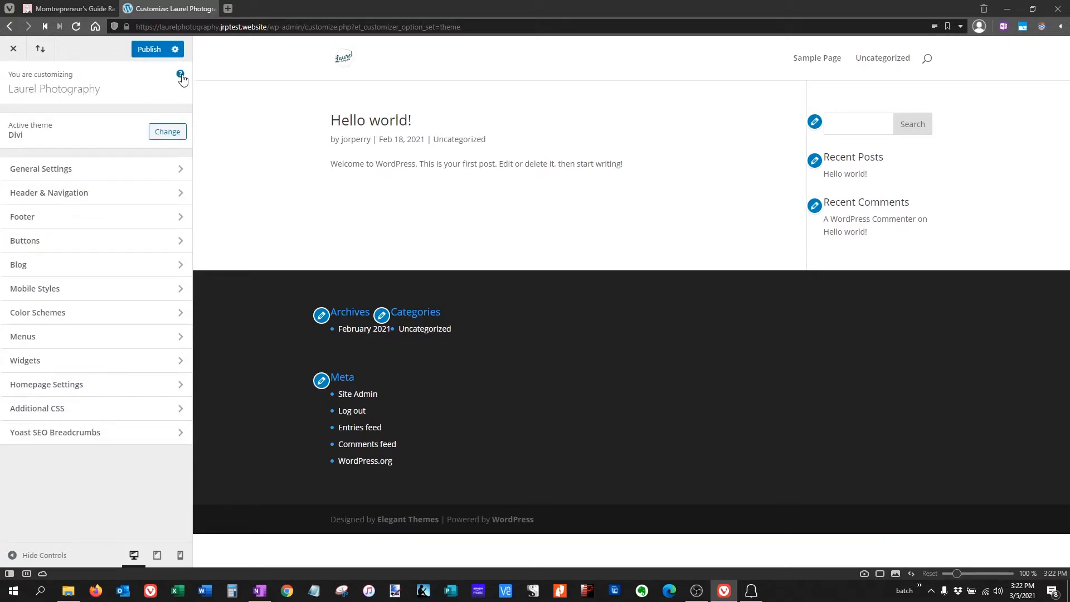
left_click(76, 178)
left_click(52, 124)
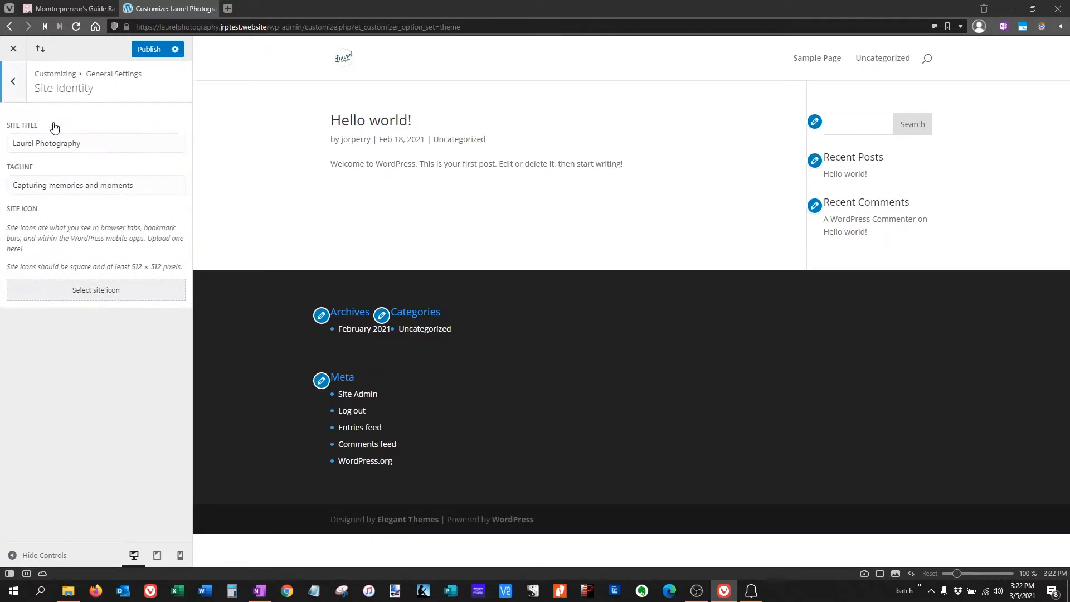
Step: Set the site icon to Laurel_750x750.png from the media library, keeping the suggested crop area
left_click(116, 295)
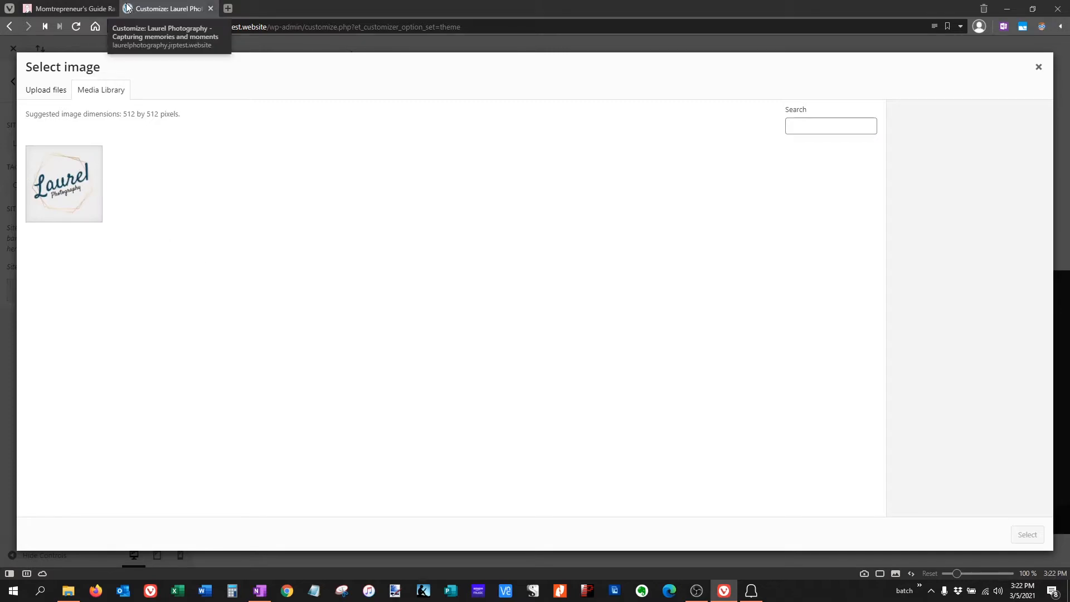
left_click(57, 202)
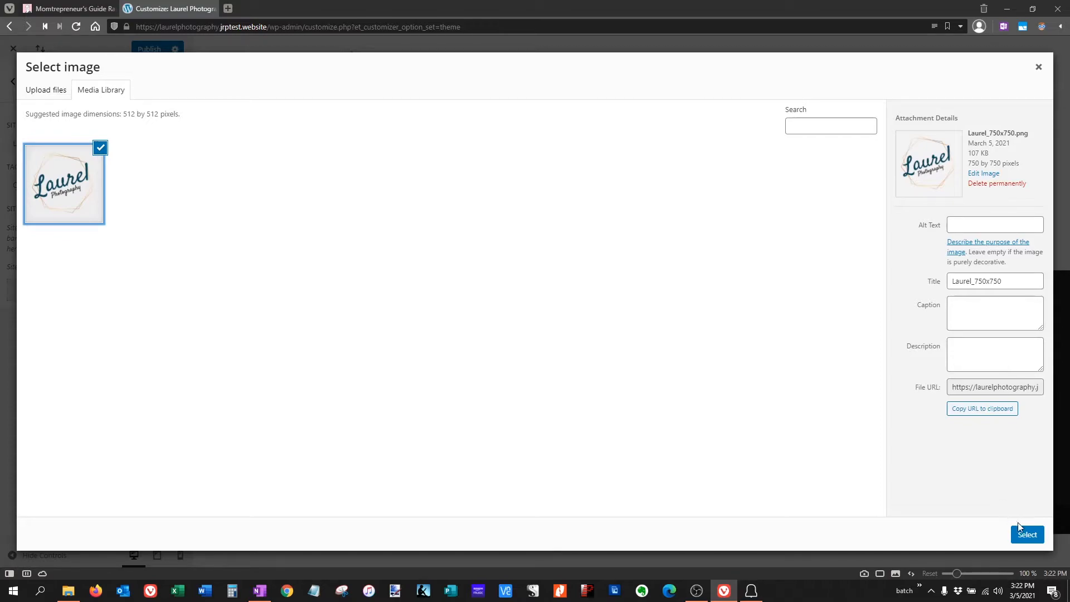
left_click(1026, 534)
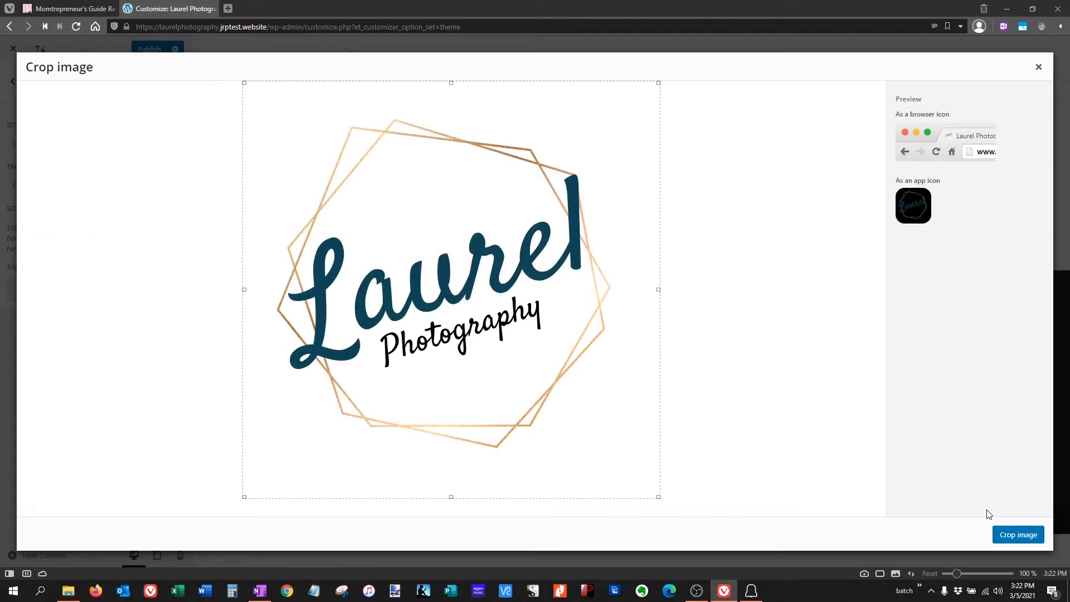
left_click(1009, 536)
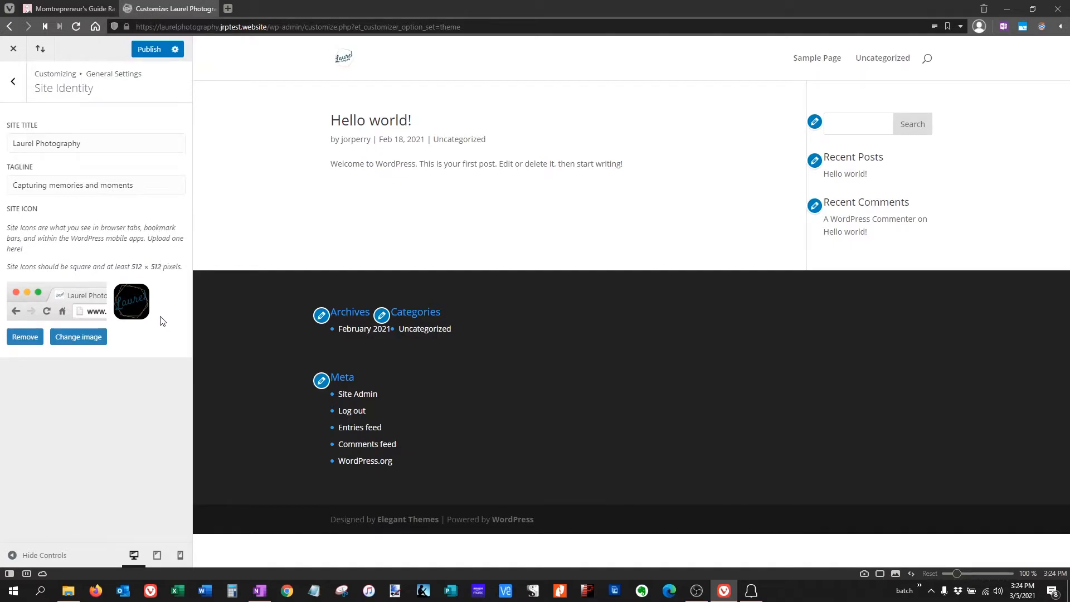
left_click(14, 83)
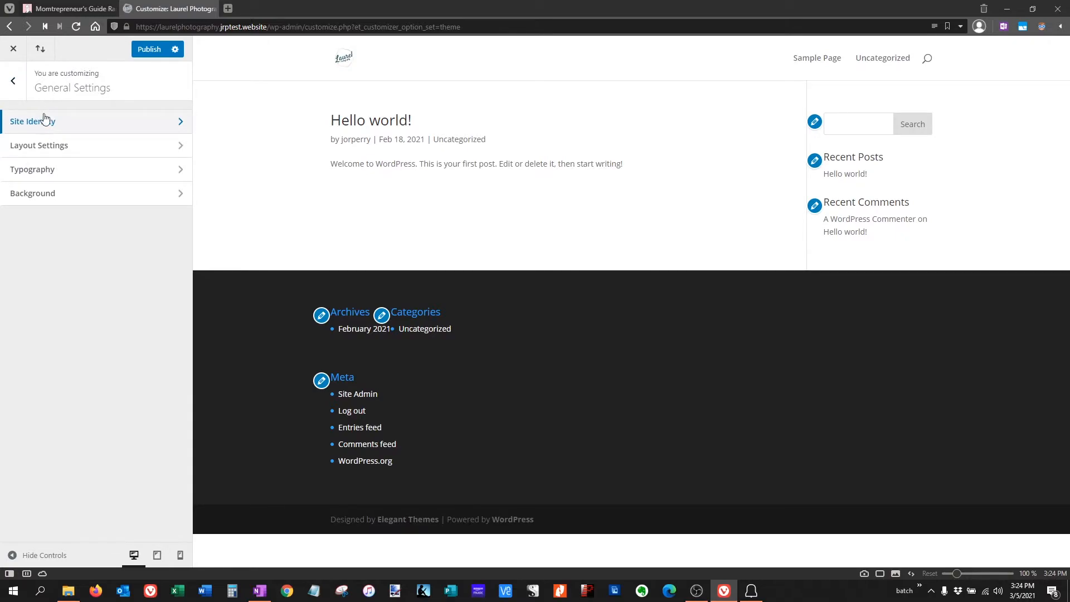
Step: Preview the boxed layout in the general layout settings and switch it off again
left_click(51, 146)
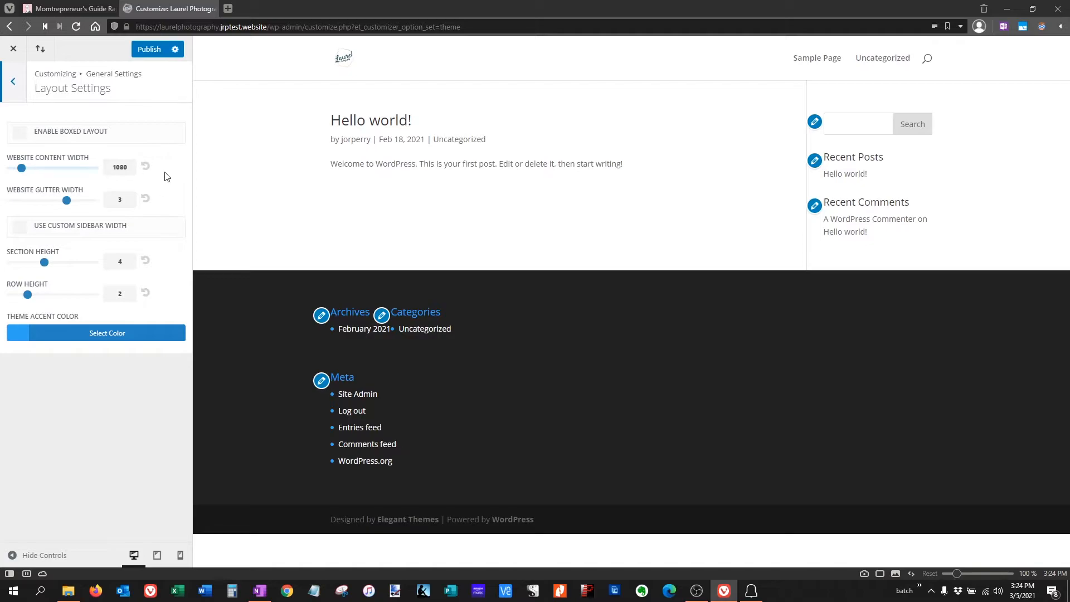
left_click(20, 133)
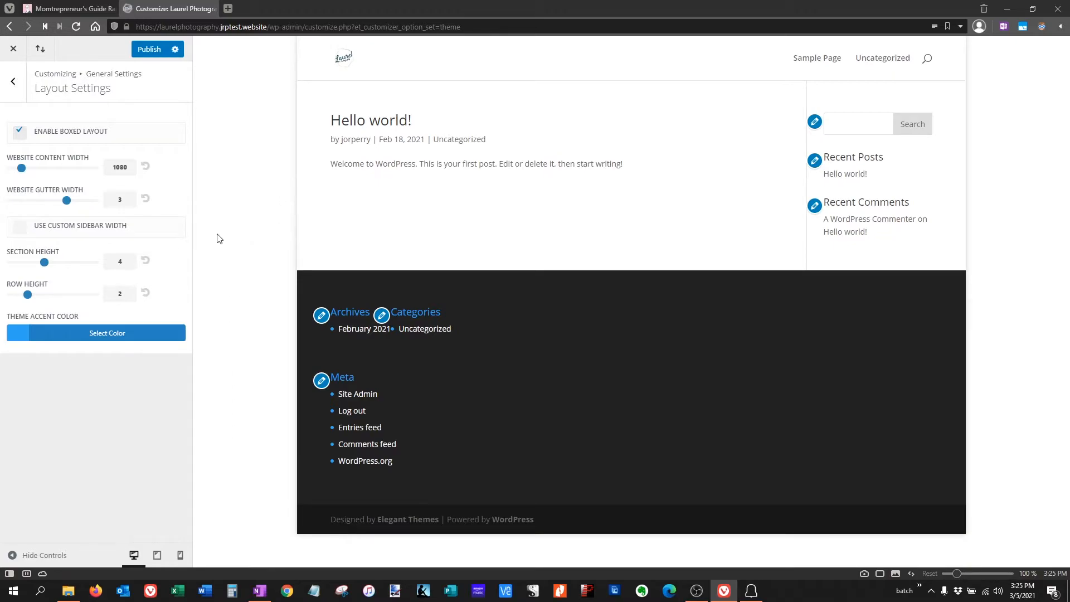
left_click(19, 132)
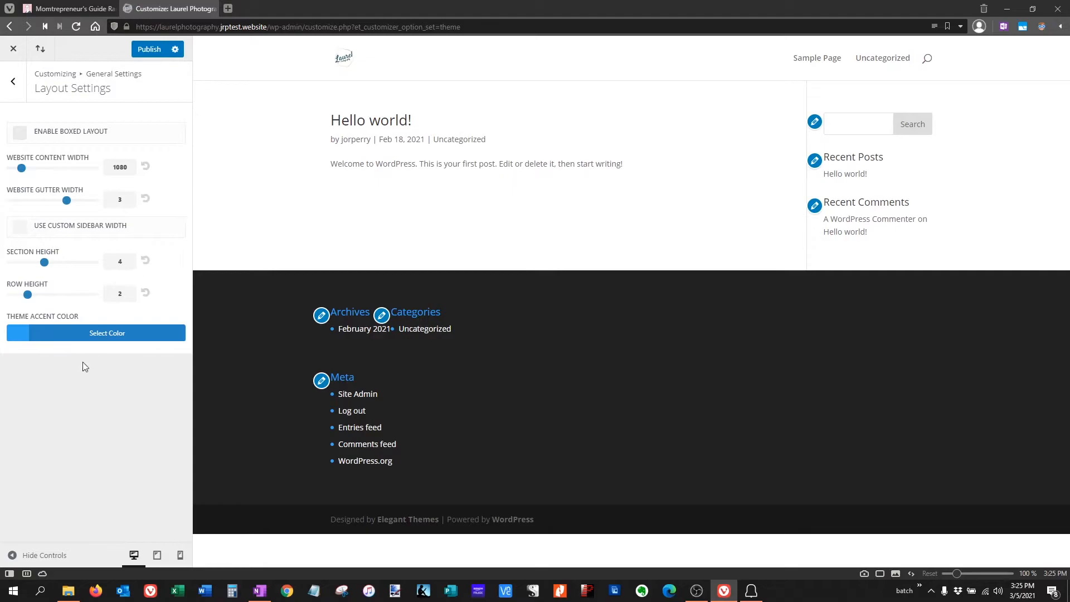
Step: Set the theme accent color to #2a2b2b in the layout settings
left_click(92, 335)
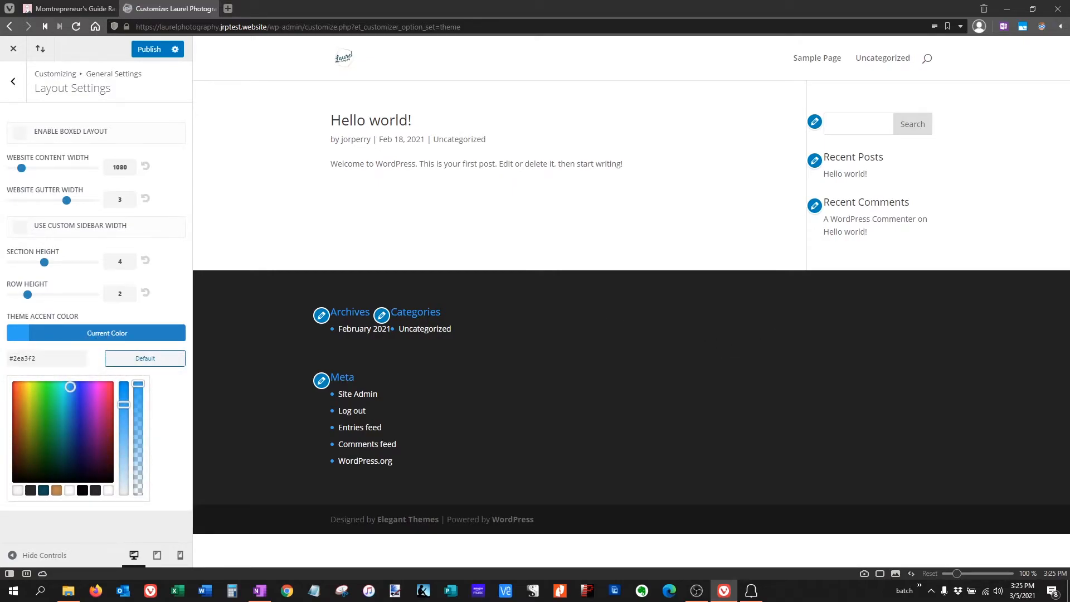
key("alt+Tab")
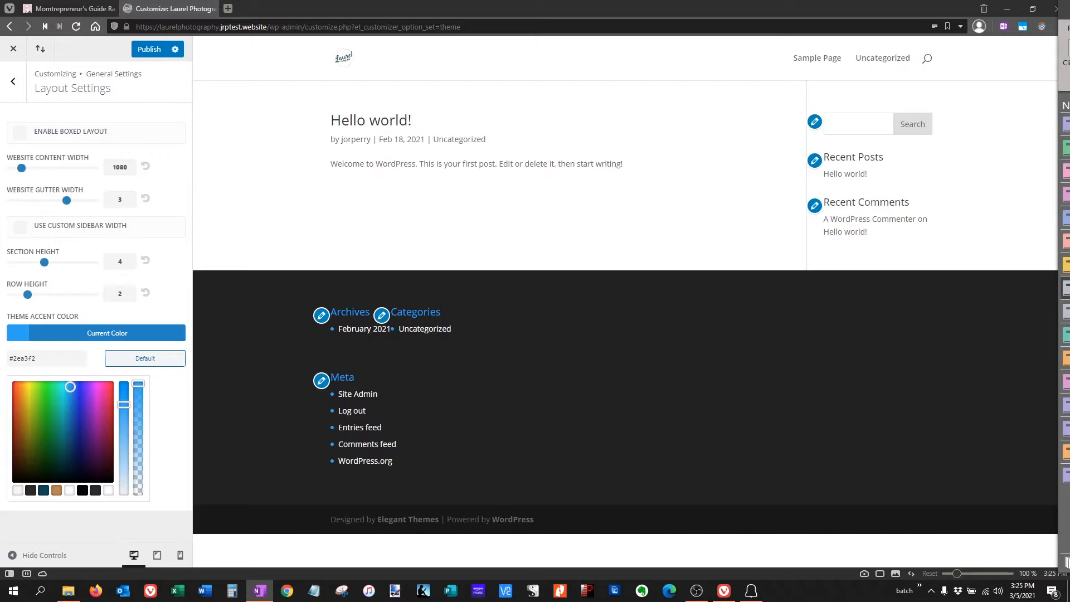
left_click_drag(60, 358, 2, 364)
type("#2a2b2b")
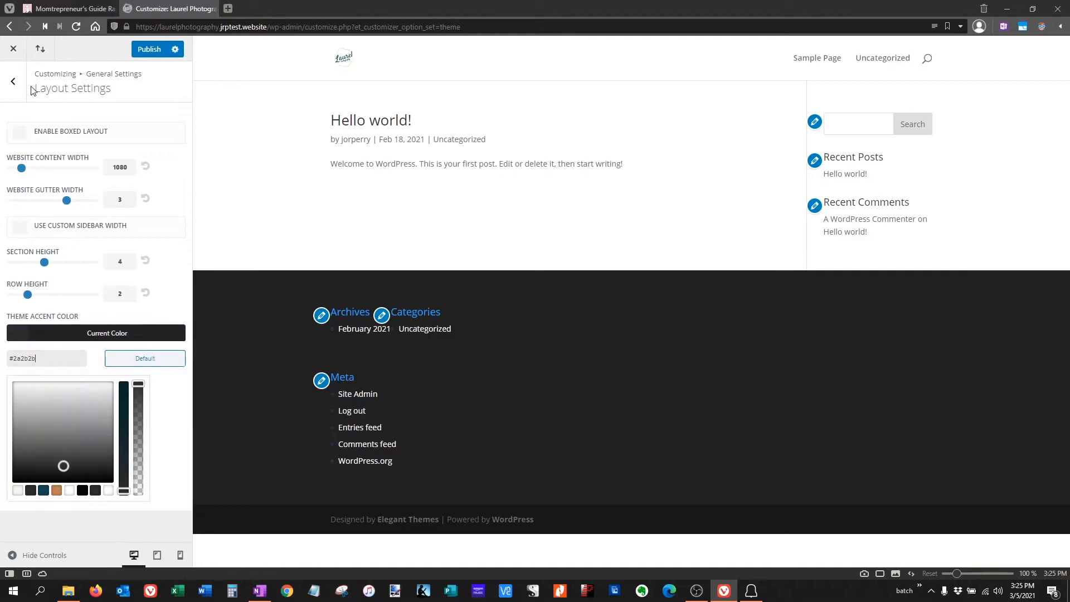
left_click(14, 81)
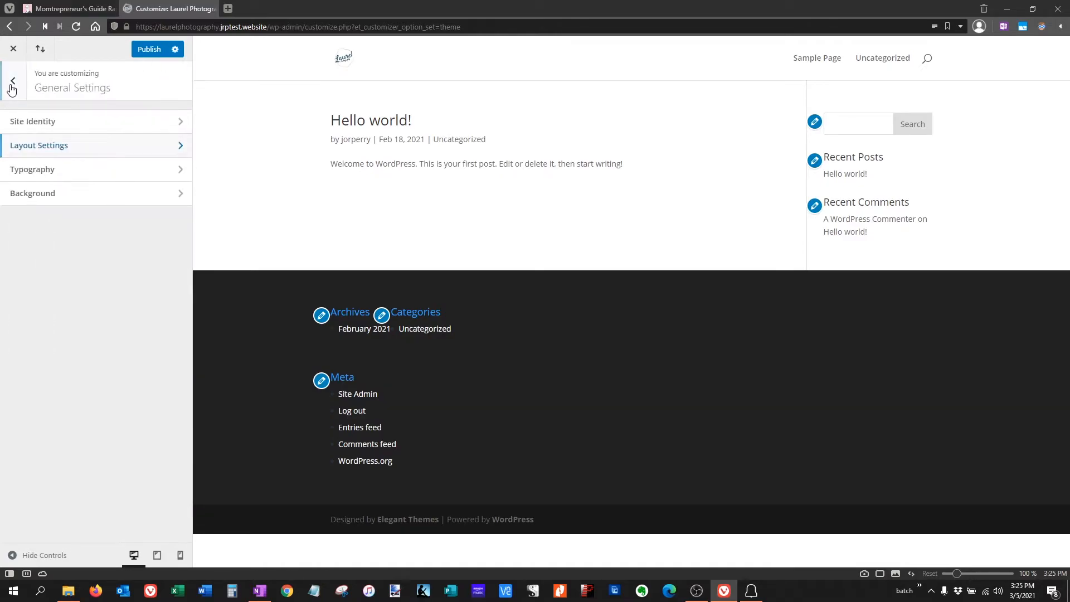
Step: Set the body text size to 16 in the general typography settings
left_click(43, 177)
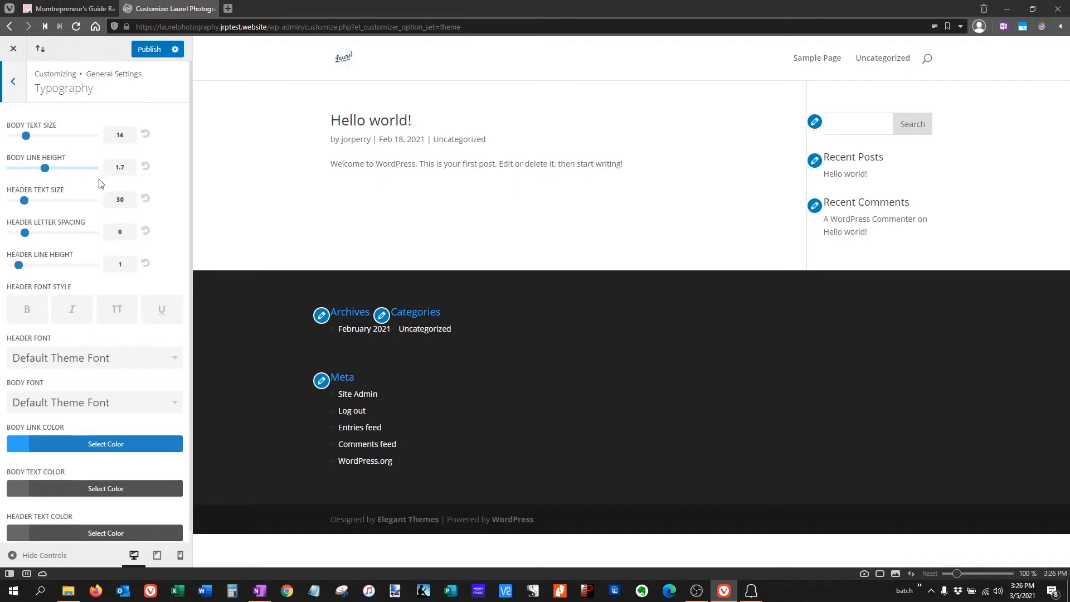
left_click(132, 134)
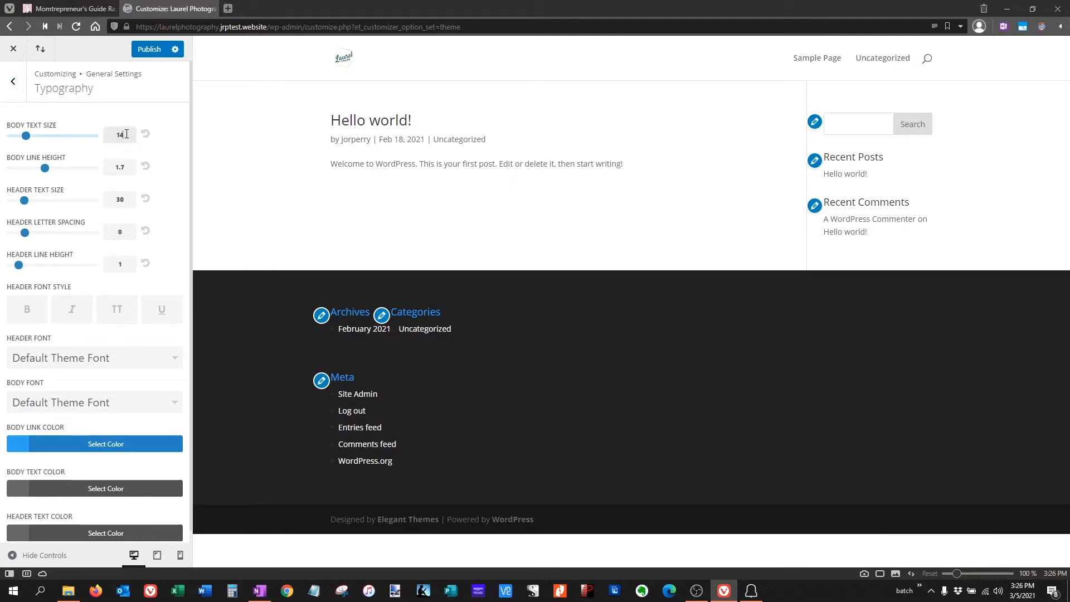
key("BackSpace")
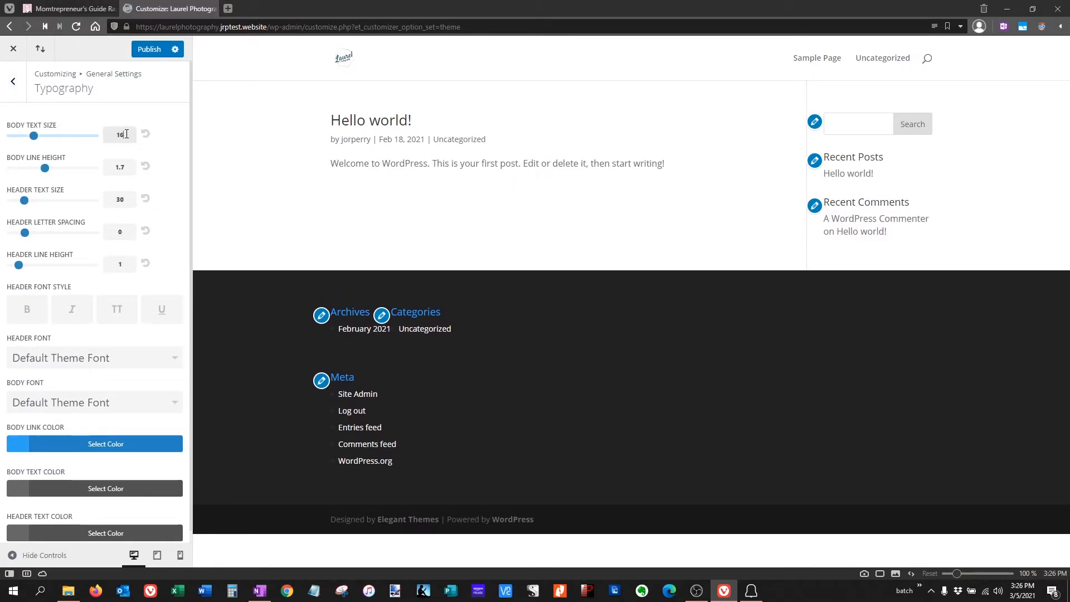
left_click(132, 167)
left_click(135, 204)
Step: Change the header font to Satisfy and check it on the preview's sidebar headings
left_click(134, 361)
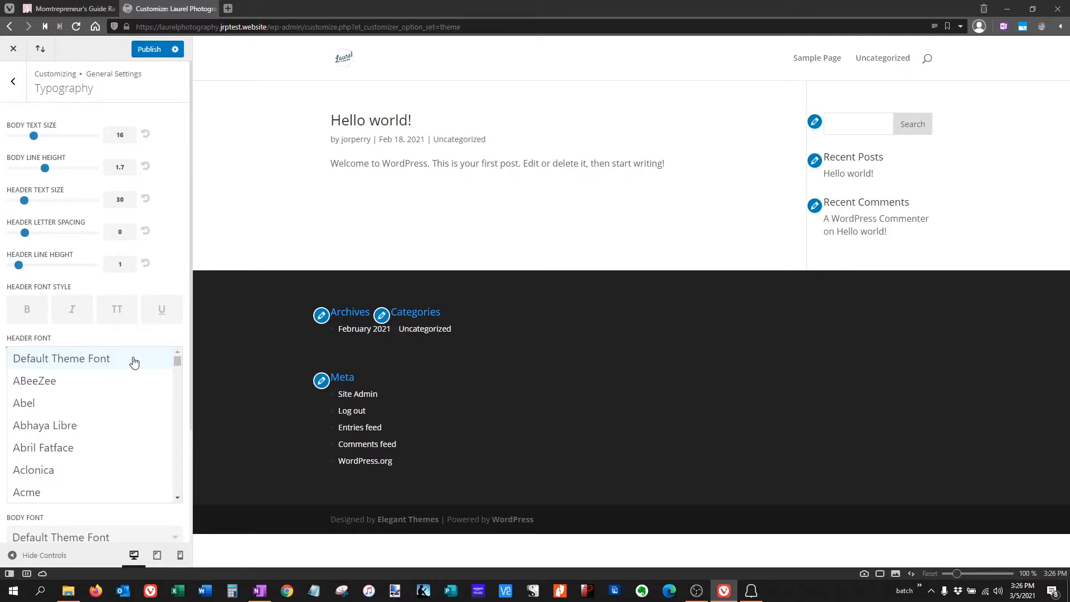
scroll(136, 418, "down", 20)
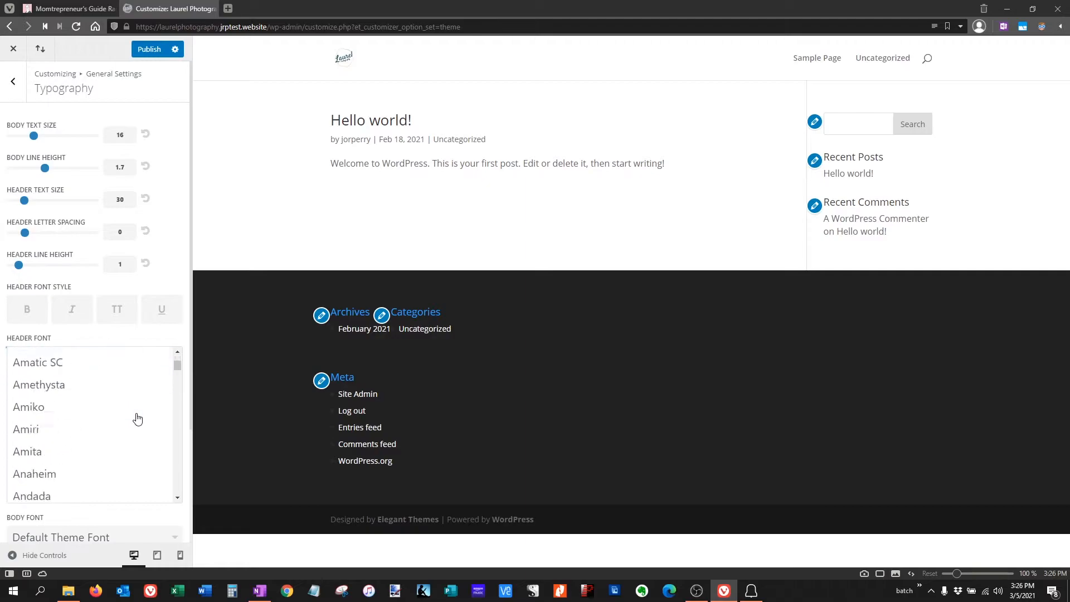
scroll(136, 402, "down", 20)
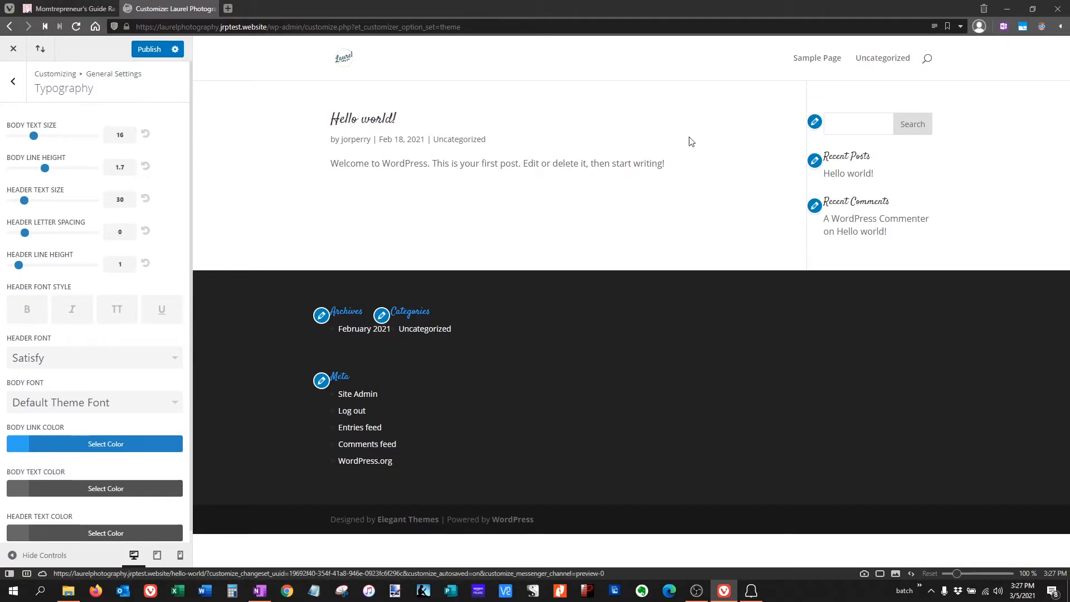
left_click_drag(830, 157, 871, 157)
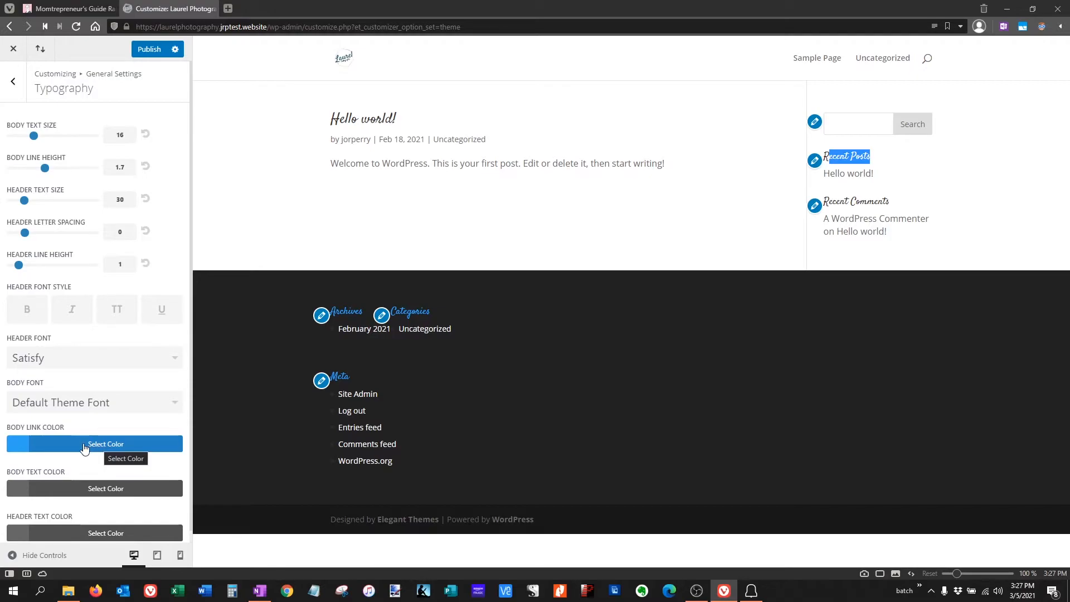
Step: Set the body link color to the dark teal palette color #104657
scroll(50, 434, "down", 1)
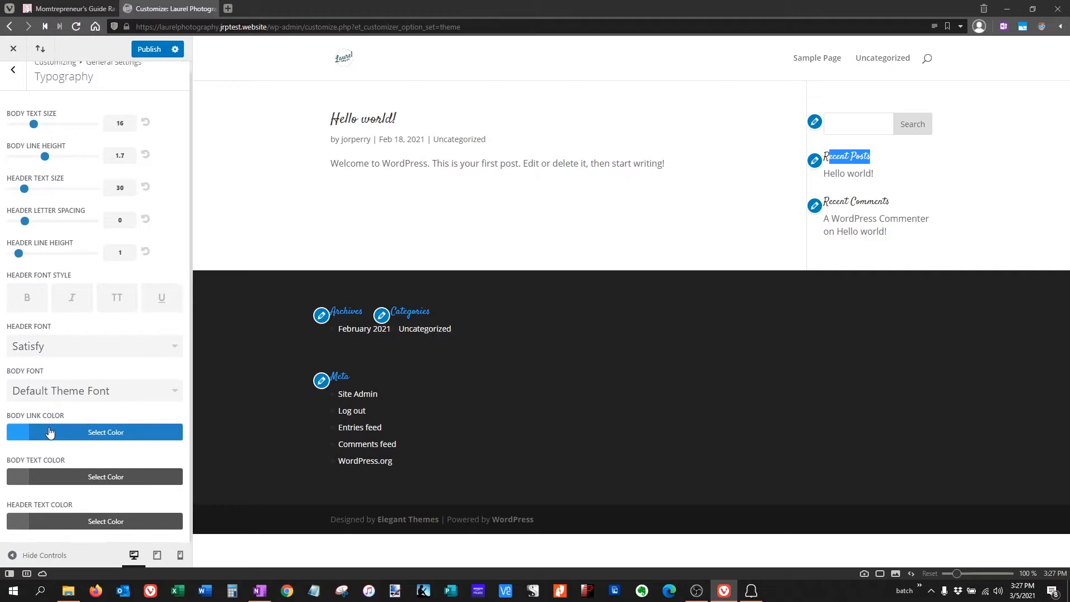
left_click(56, 433)
scroll(56, 436, "down", 3)
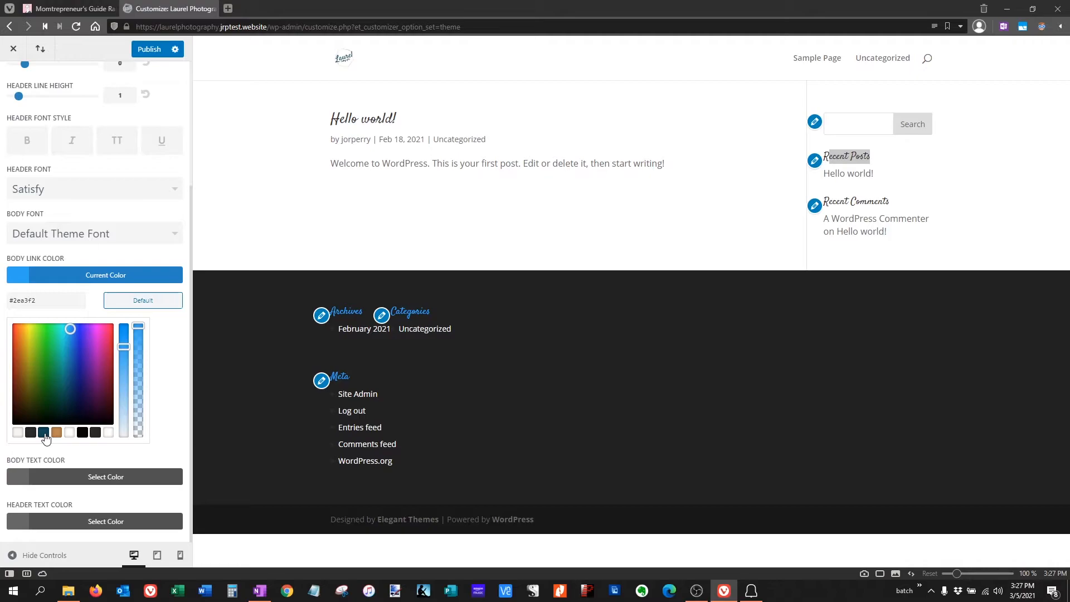
left_click(44, 433)
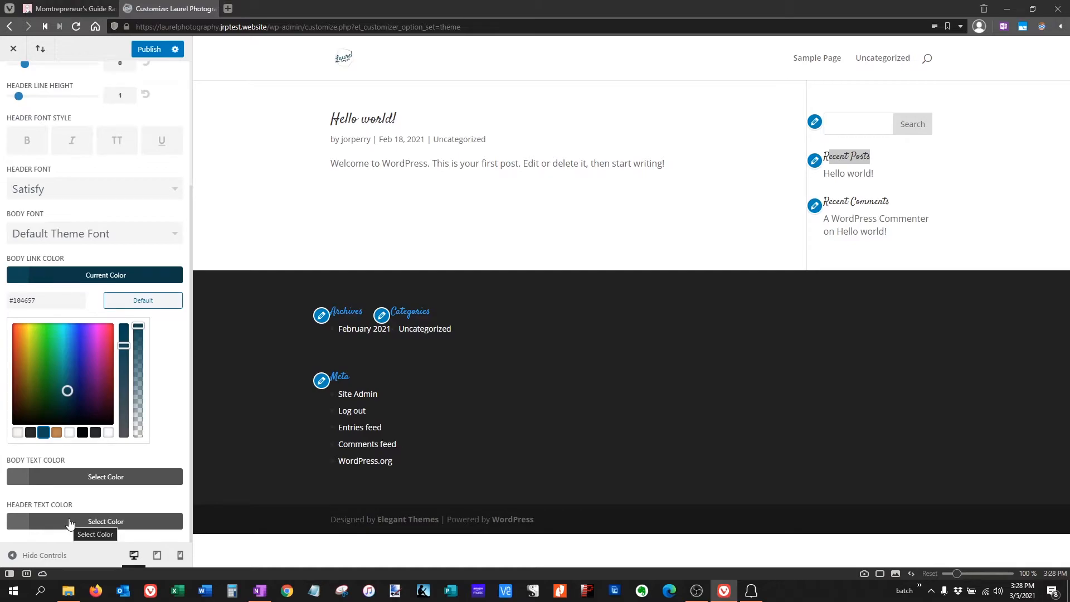
Step: Set the header text color to #104657 and return to the general settings
left_click(69, 523)
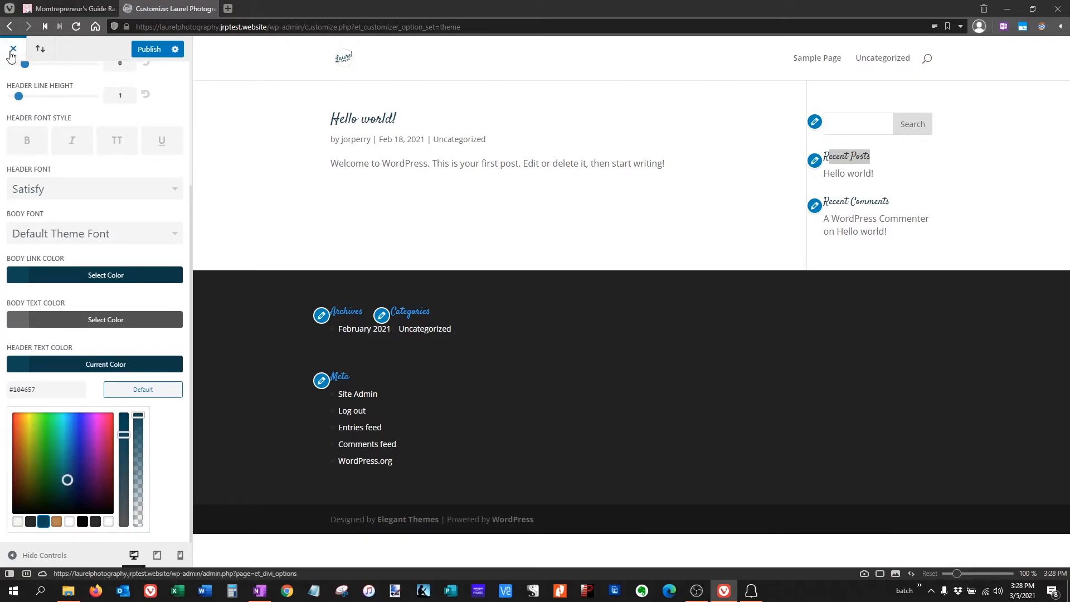
scroll(11, 89, "up", 3)
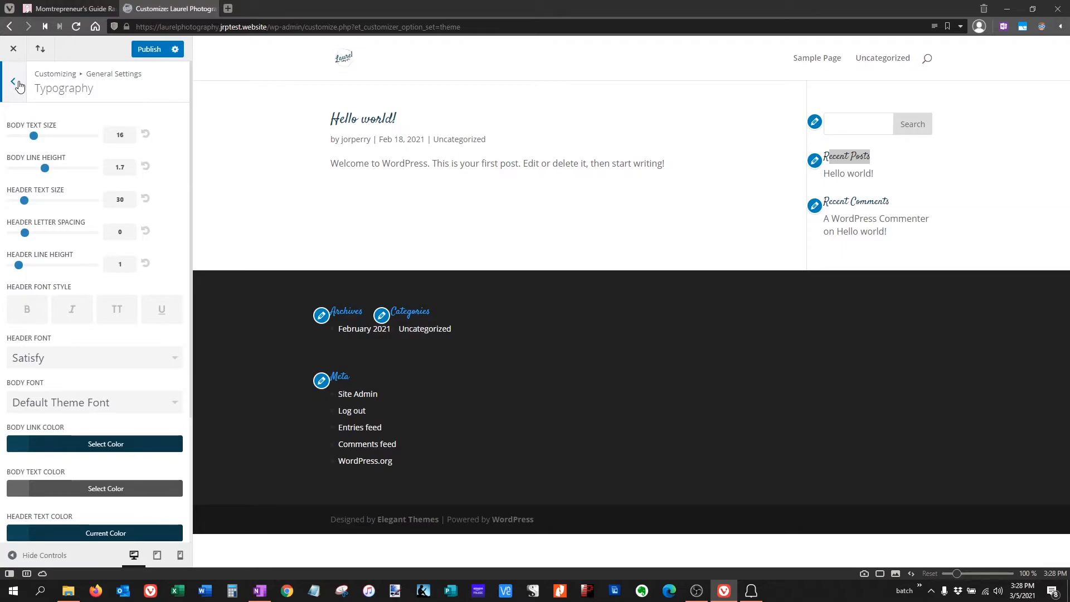
left_click(18, 86)
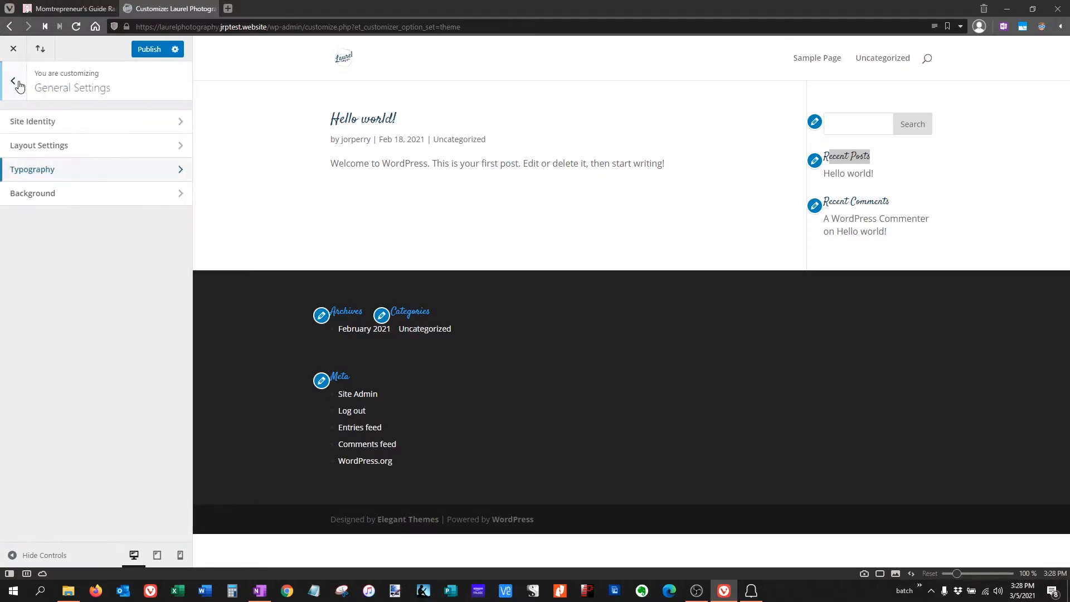
Step: Set the site's background color to white (#ffffff) and return to the general settings
left_click(44, 200)
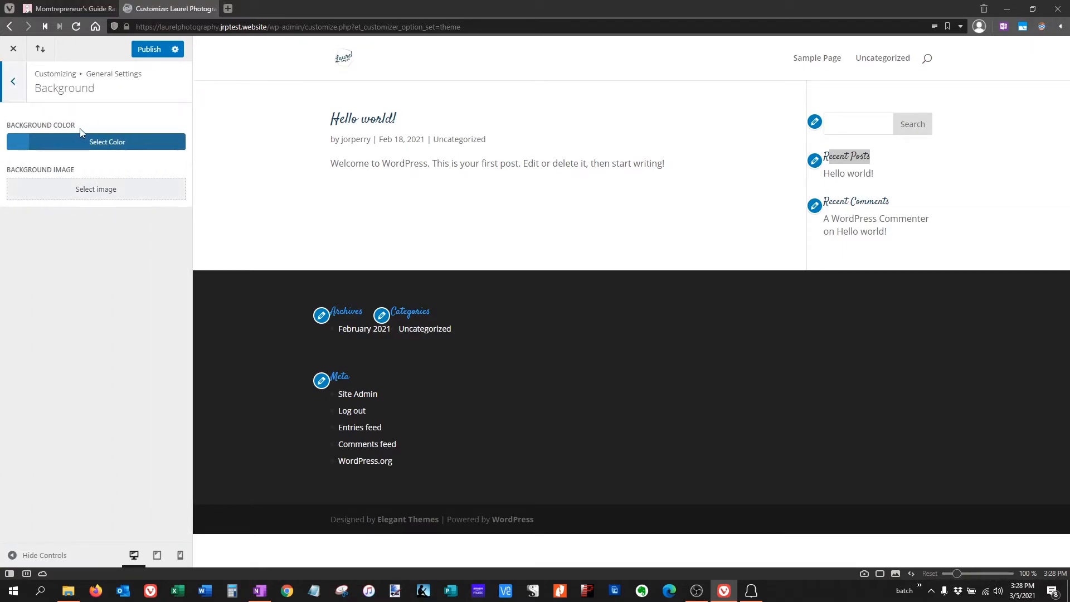
left_click(97, 141)
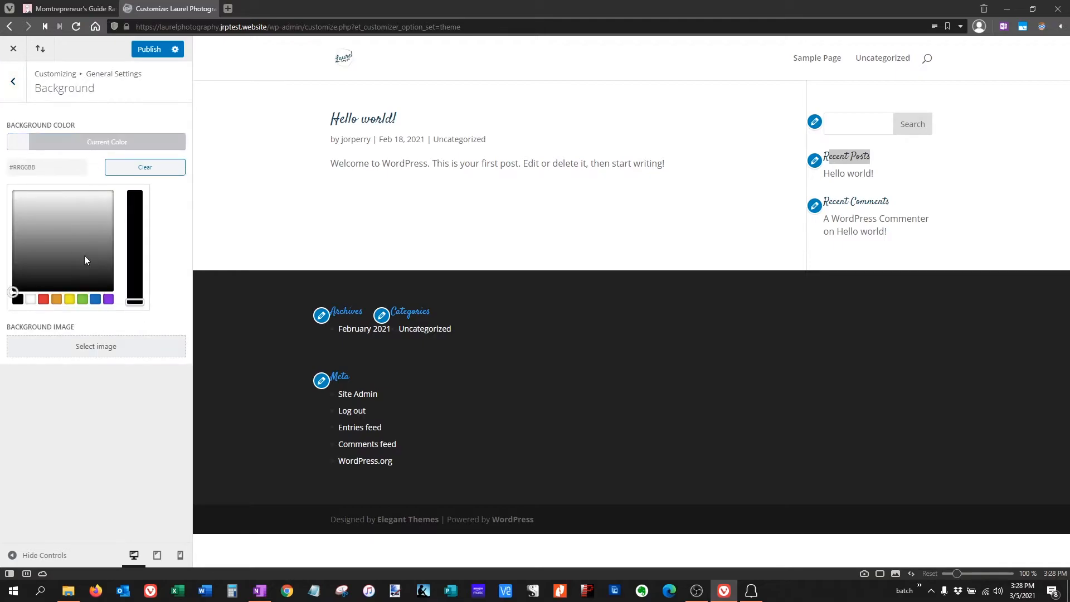
left_click(31, 301)
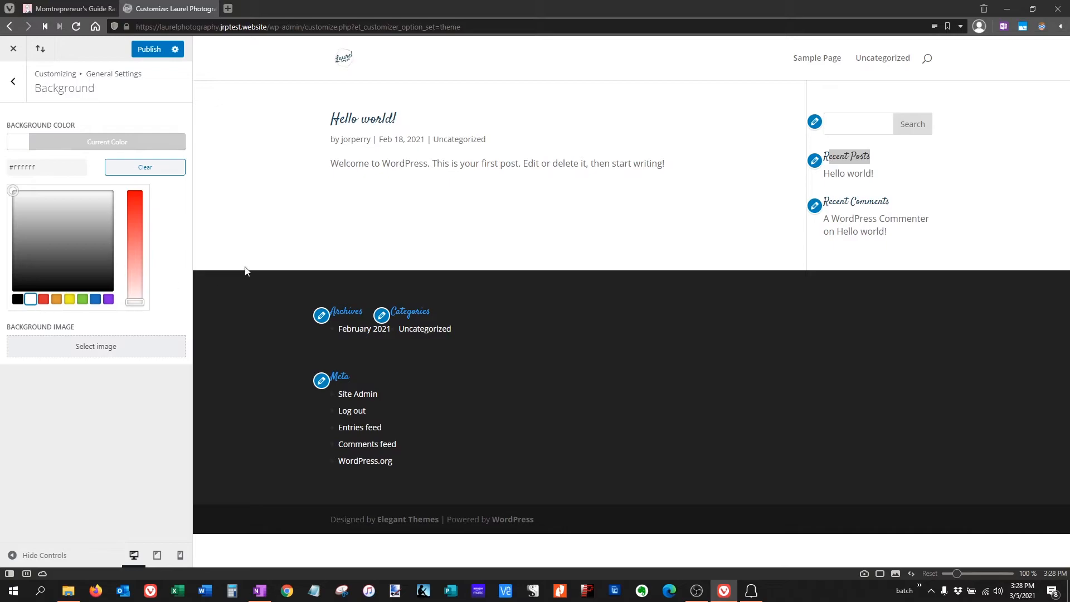
left_click(13, 84)
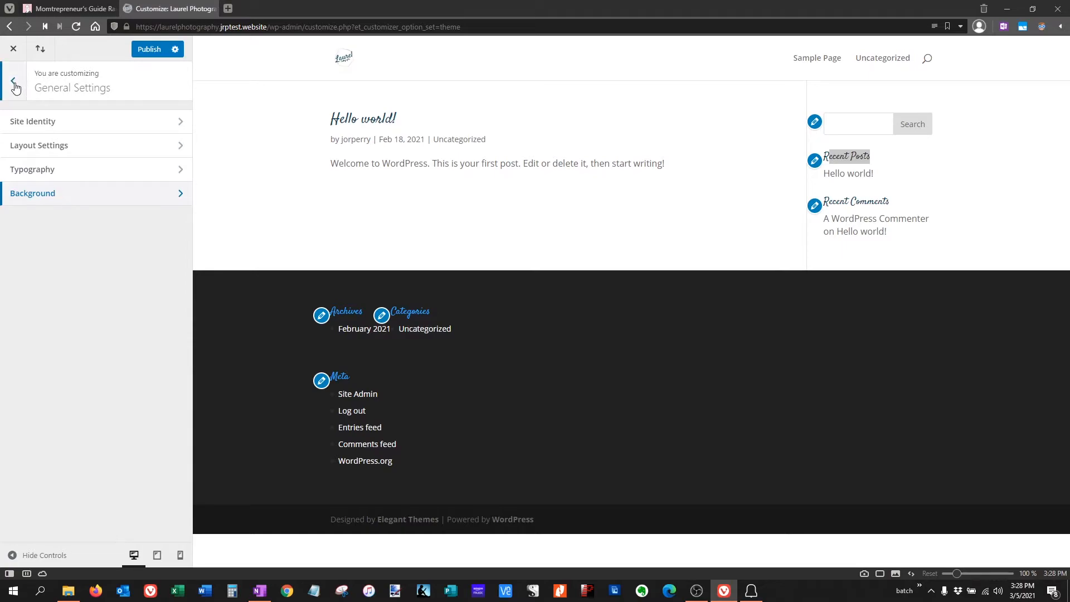
Step: Open the header format settings and try the Centered and Centered Inline Logo header styles
left_click(14, 85)
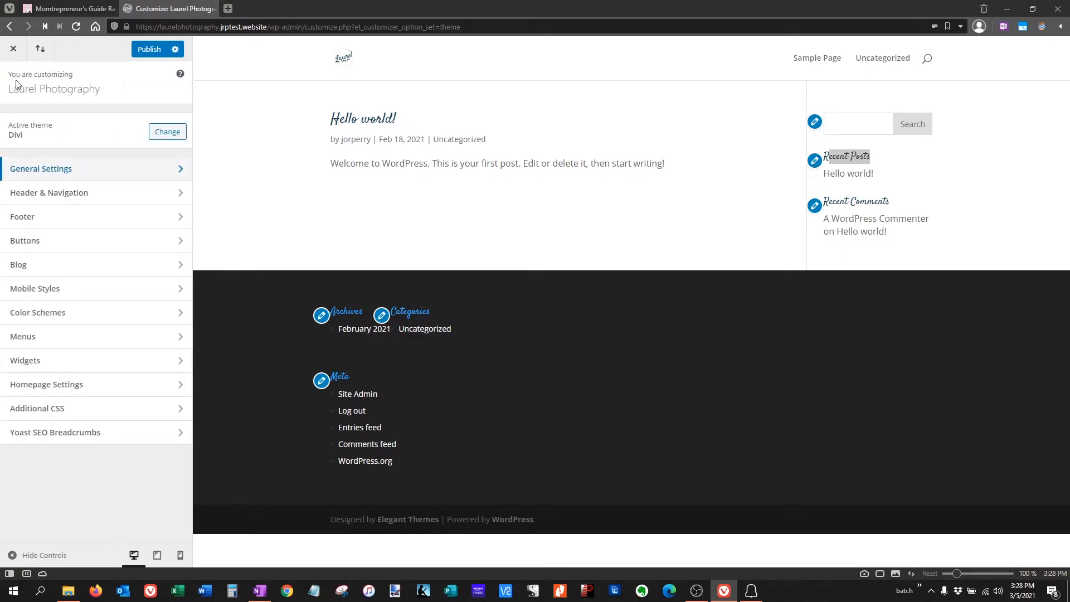
left_click(108, 196)
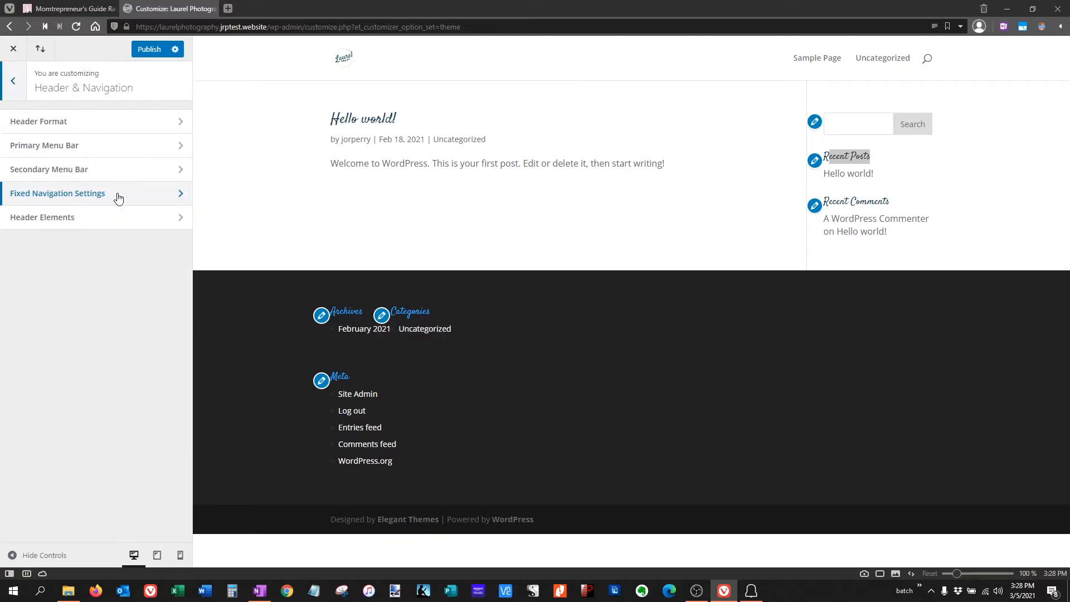
left_click(78, 129)
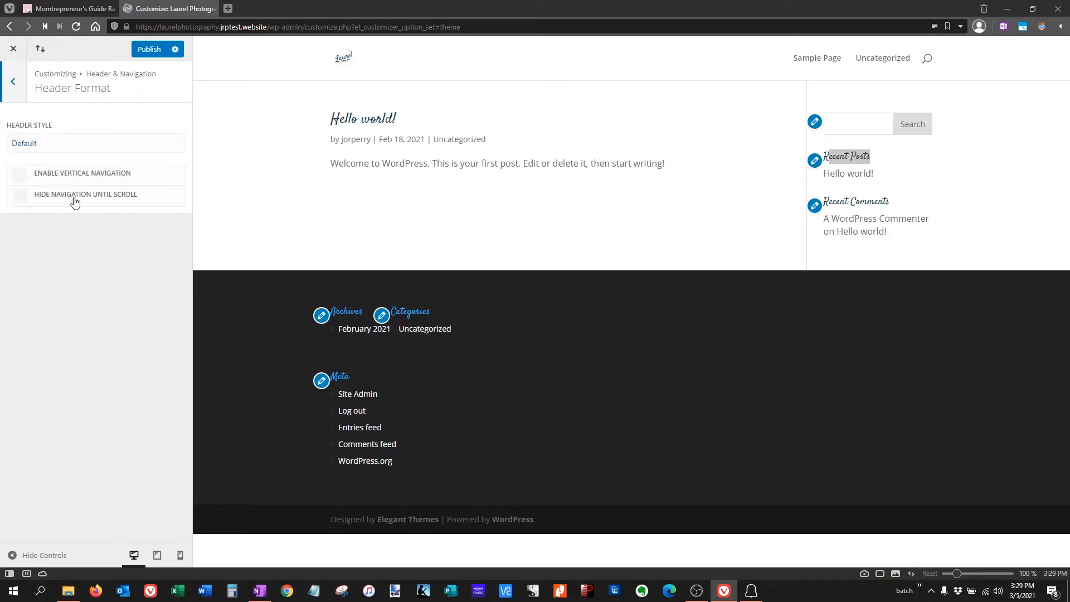
left_click(33, 146)
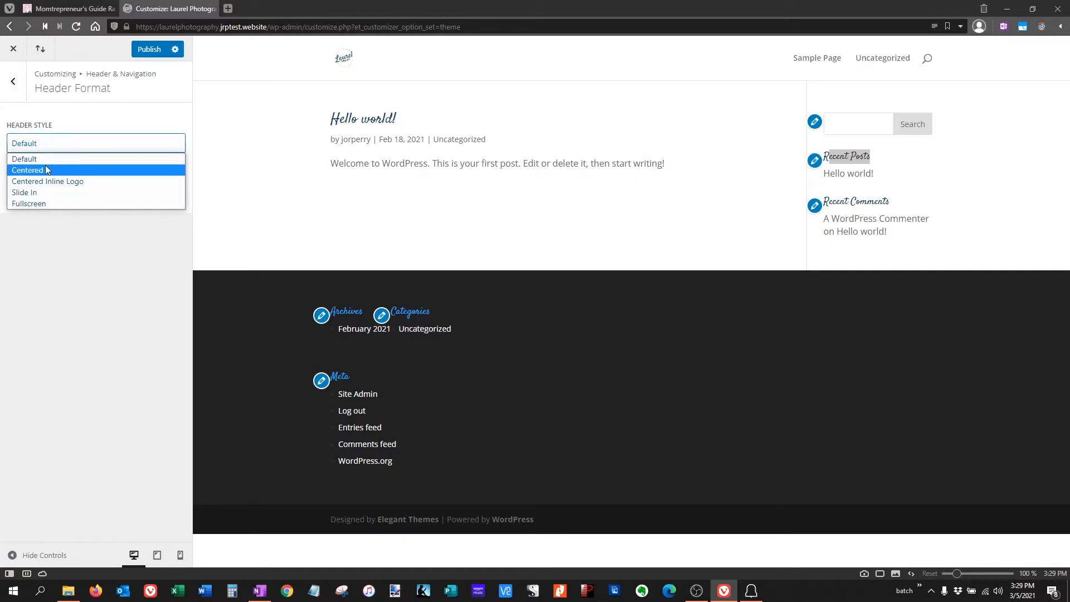
left_click(40, 169)
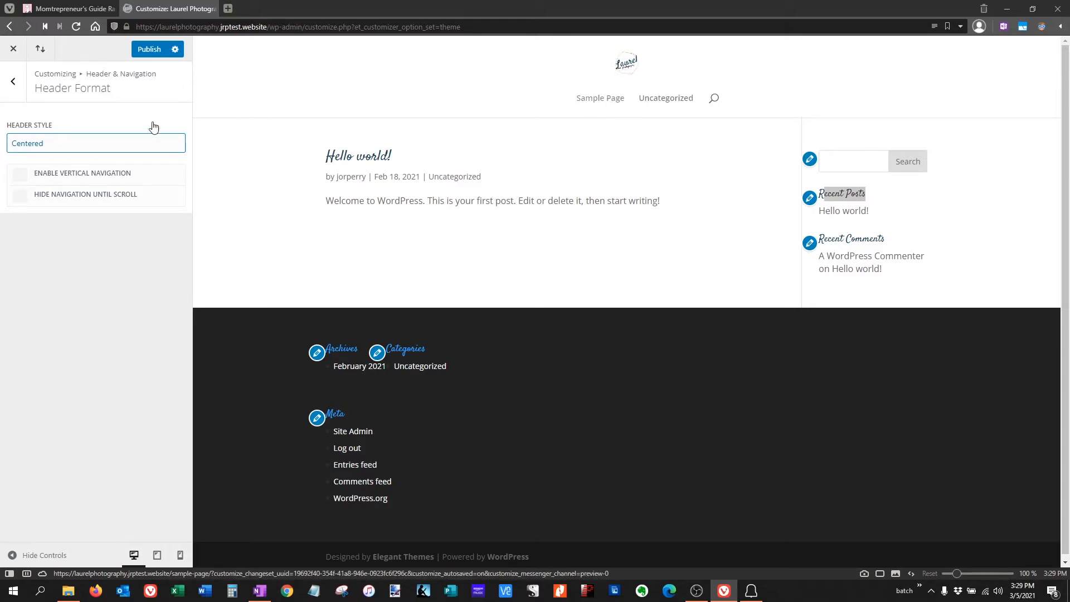
left_click(40, 146)
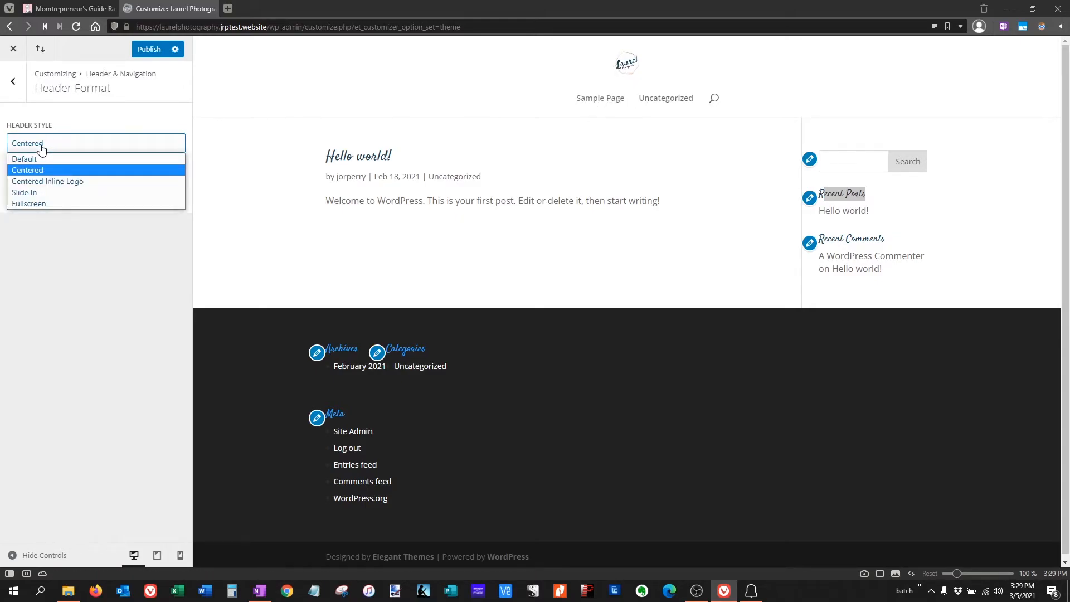
left_click(47, 181)
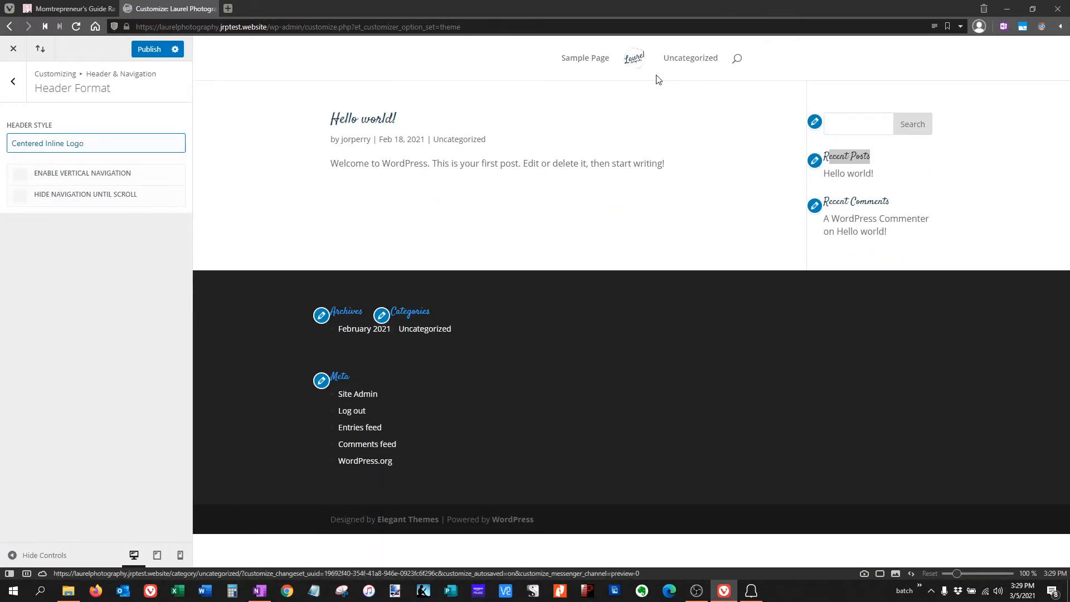
Step: Try the Slide In header style, opening and closing its navigation menu in the preview
left_click(69, 144)
left_click(55, 193)
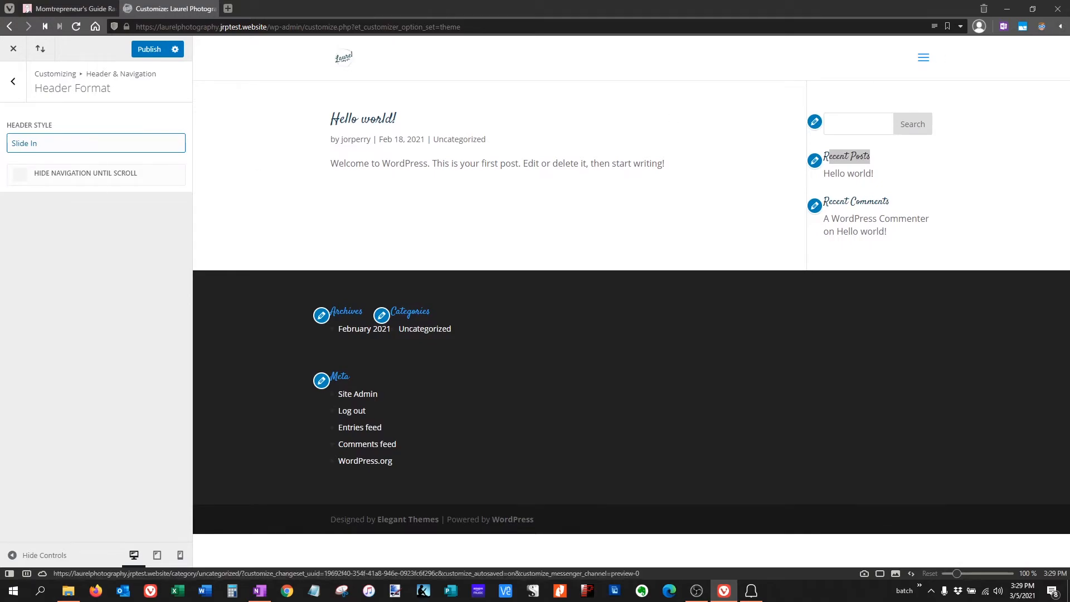
left_click(923, 58)
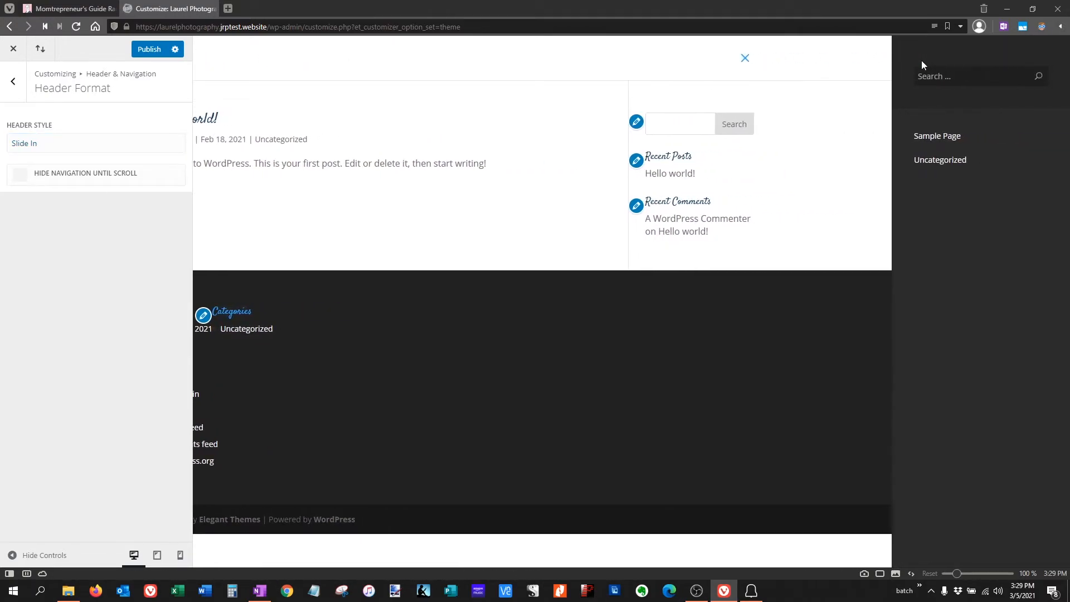
left_click(747, 60)
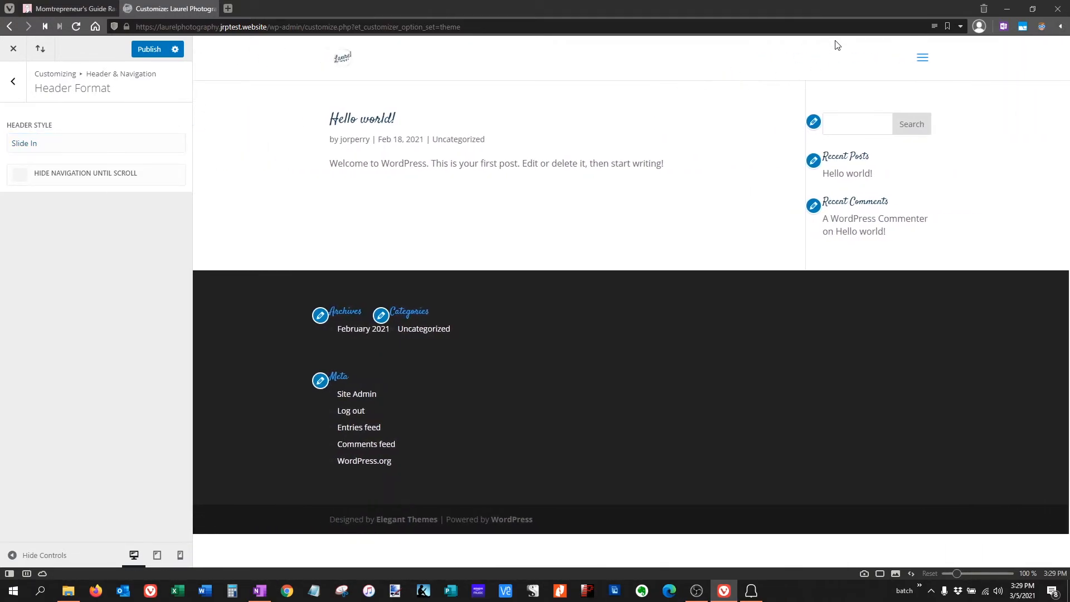
Step: Try the Fullscreen header style, switch the style to Centered and return to the header and navigation settings
left_click(24, 146)
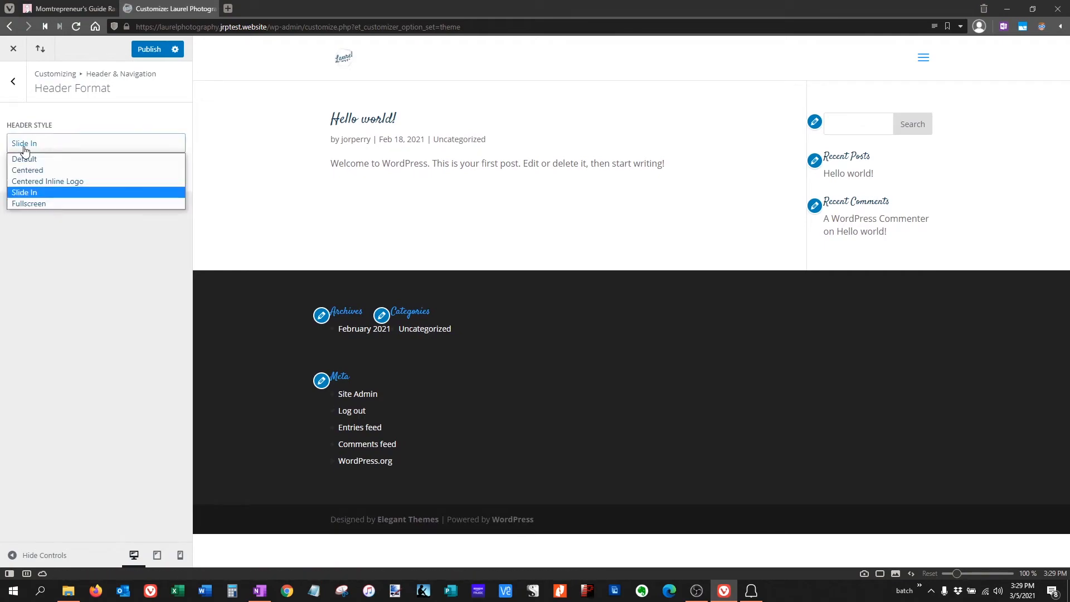
left_click(31, 204)
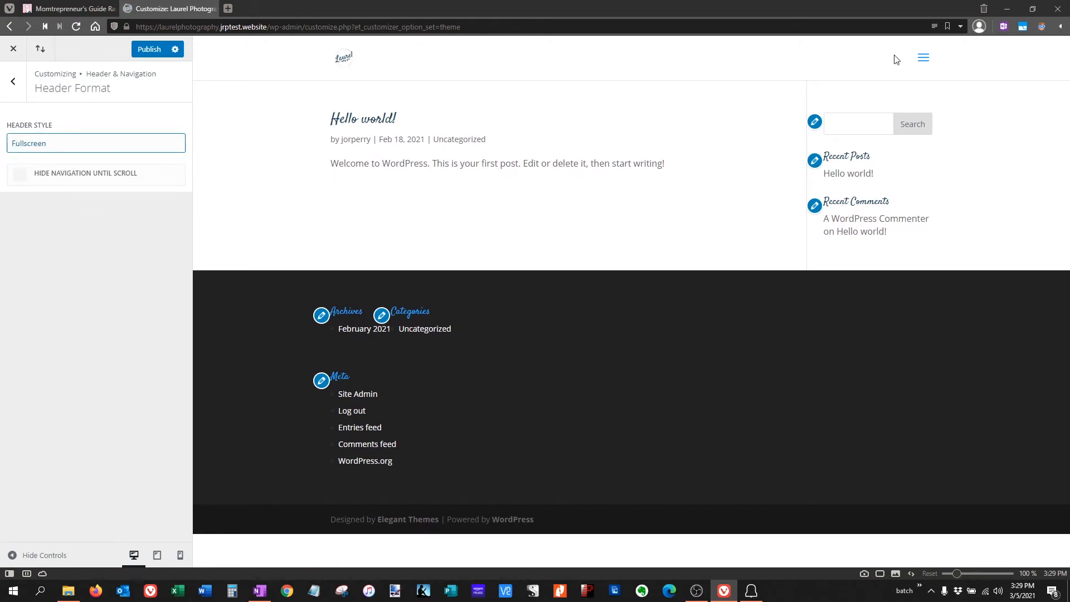
left_click(43, 146)
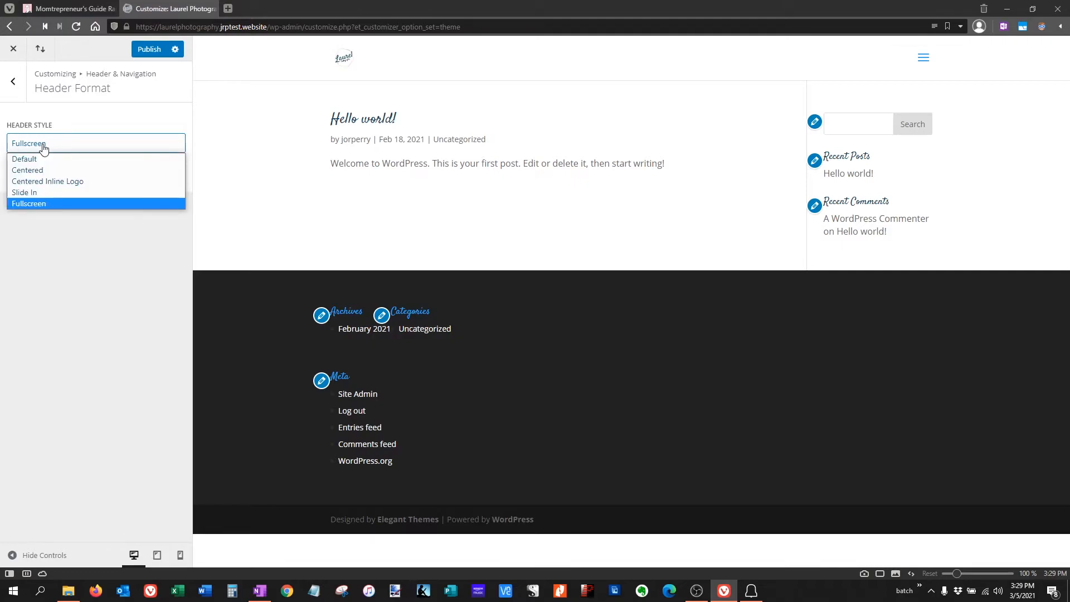
left_click(42, 169)
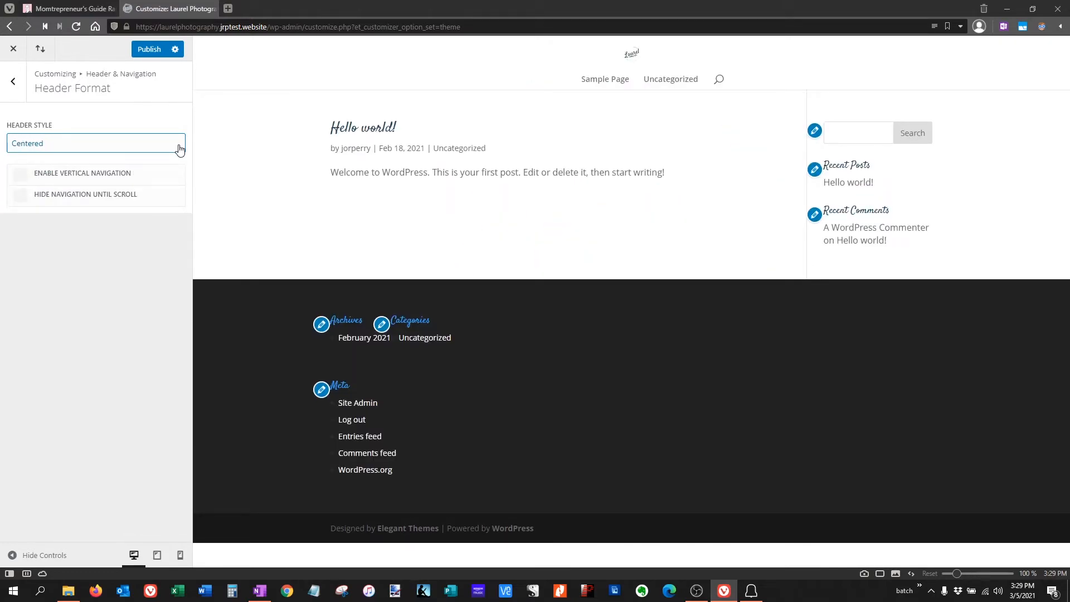
left_click(12, 87)
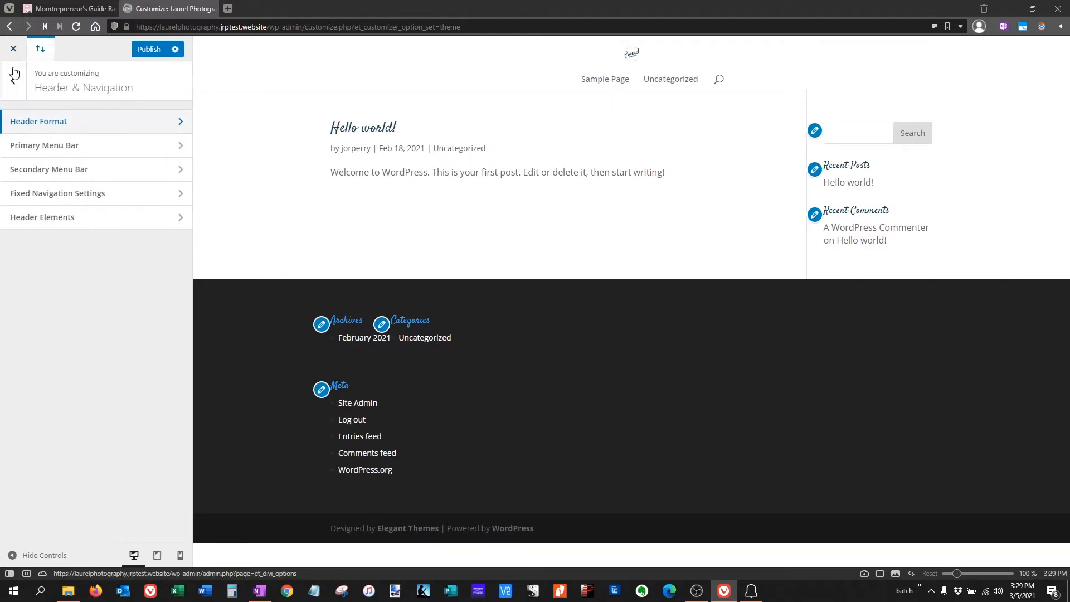
Step: Make the primary menu bar full width and raise its menu height to about 134
left_click(17, 153)
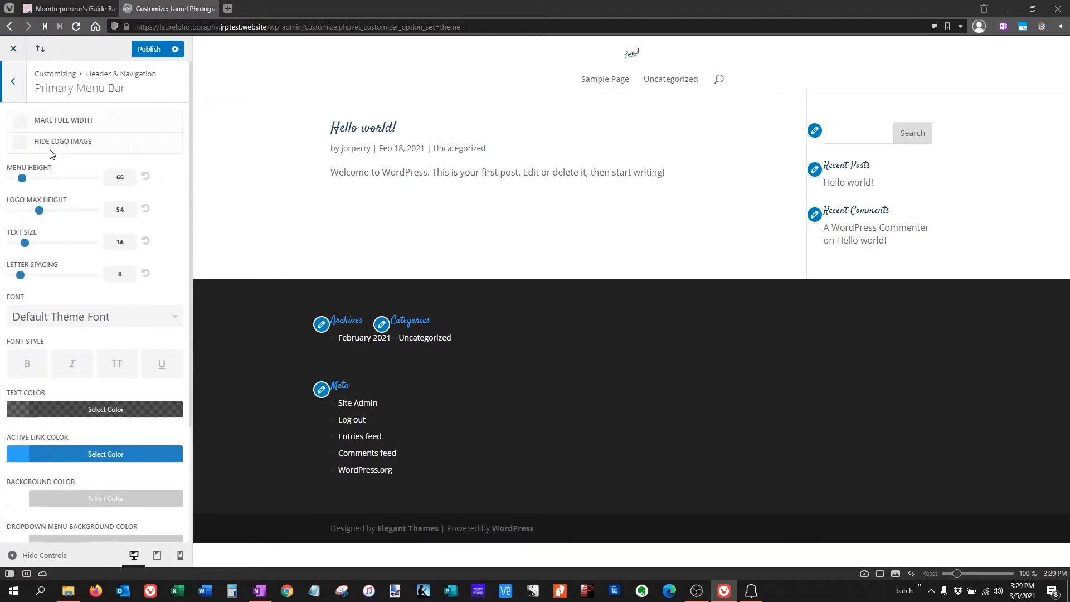
left_click(20, 122)
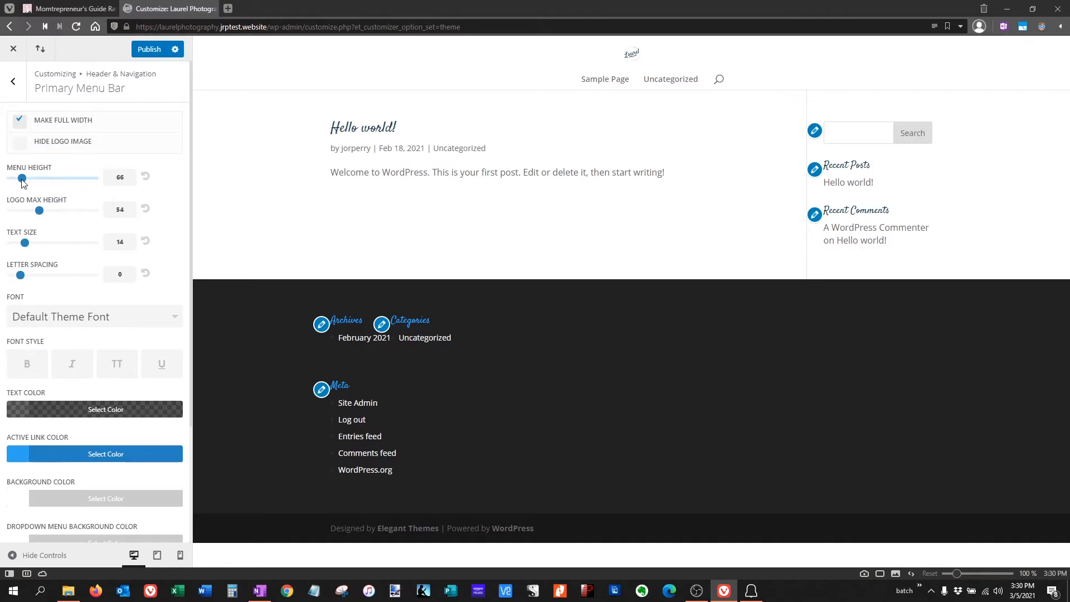
mouse_move(23, 178)
left_mouse_down()
mouse_move(110, 192)
mouse_move(41, 185)
left_mouse_up()
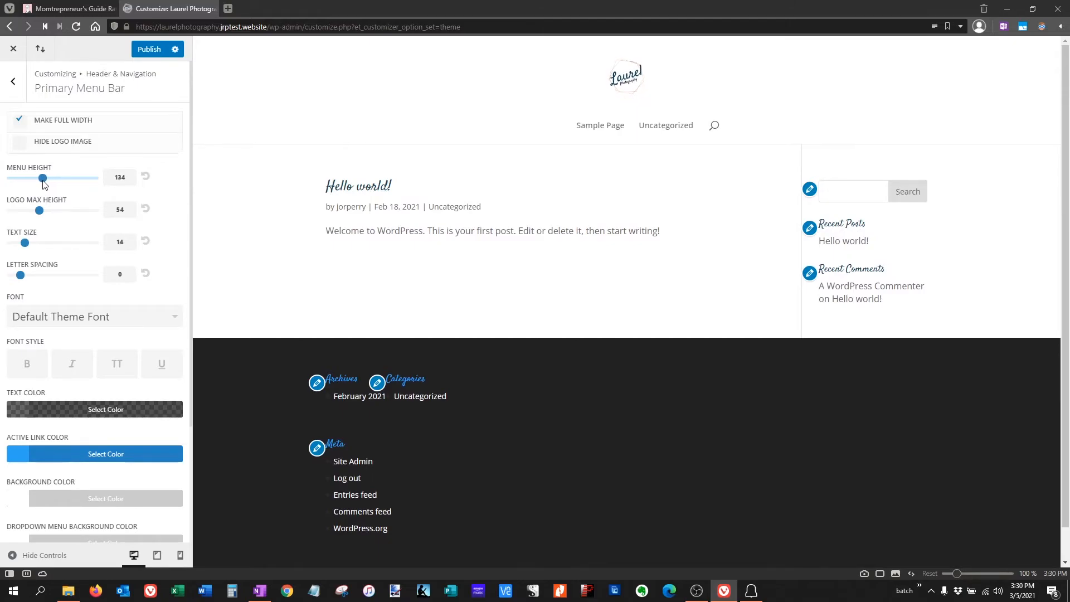
Step: Change the header style to Centered Inline Logo in the header format settings
left_click(12, 82)
left_click(49, 123)
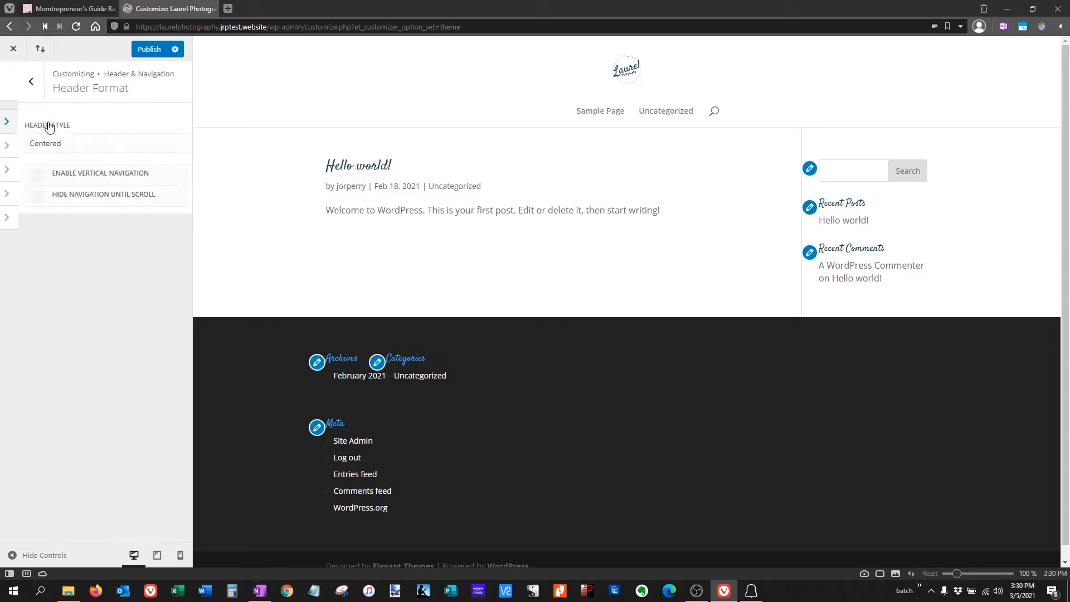
left_click(55, 148)
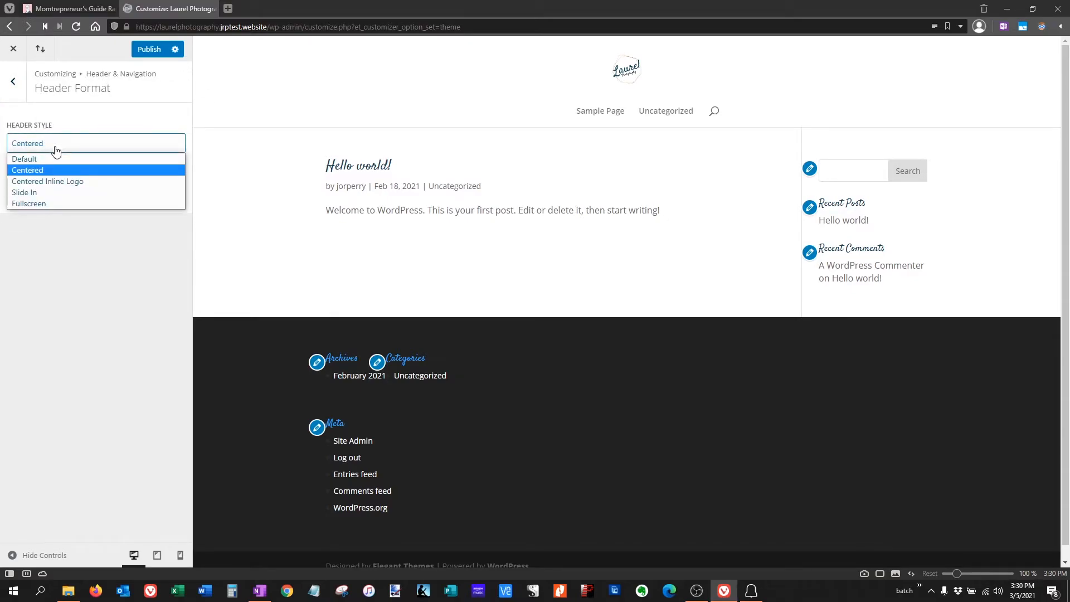
left_click(57, 182)
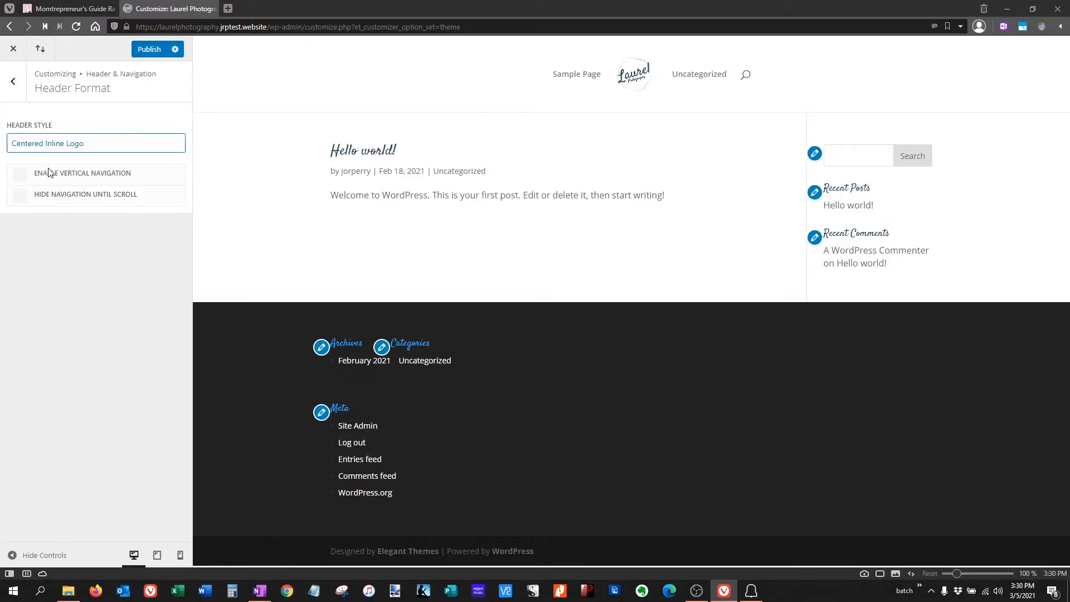
Step: Set the primary menu bar's logo max height to 100 and its menu height to 132
left_click(13, 81)
left_click(39, 145)
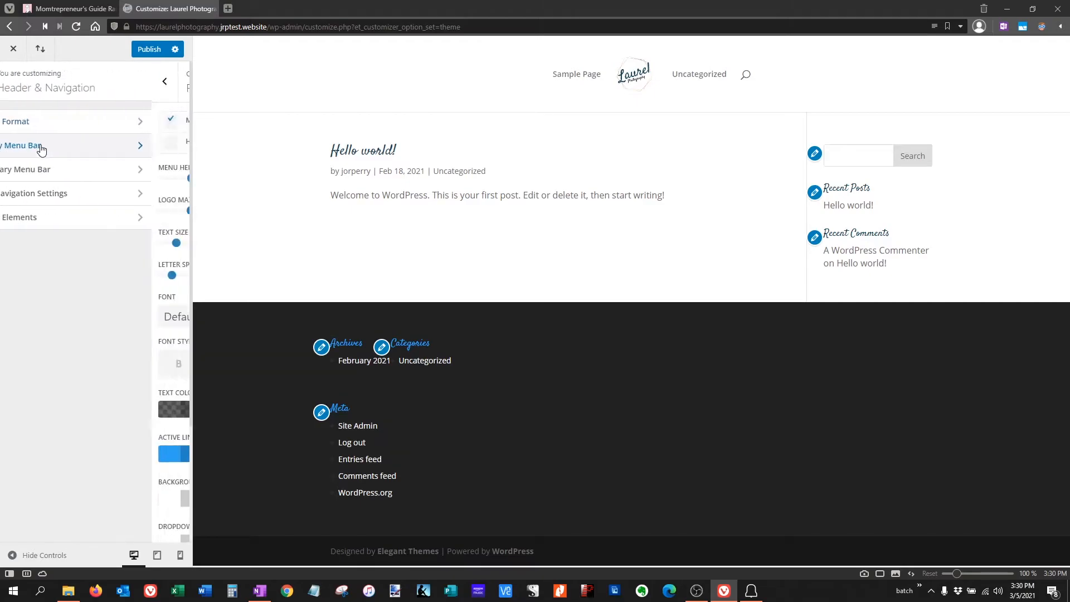
left_click_drag(40, 179, 104, 214)
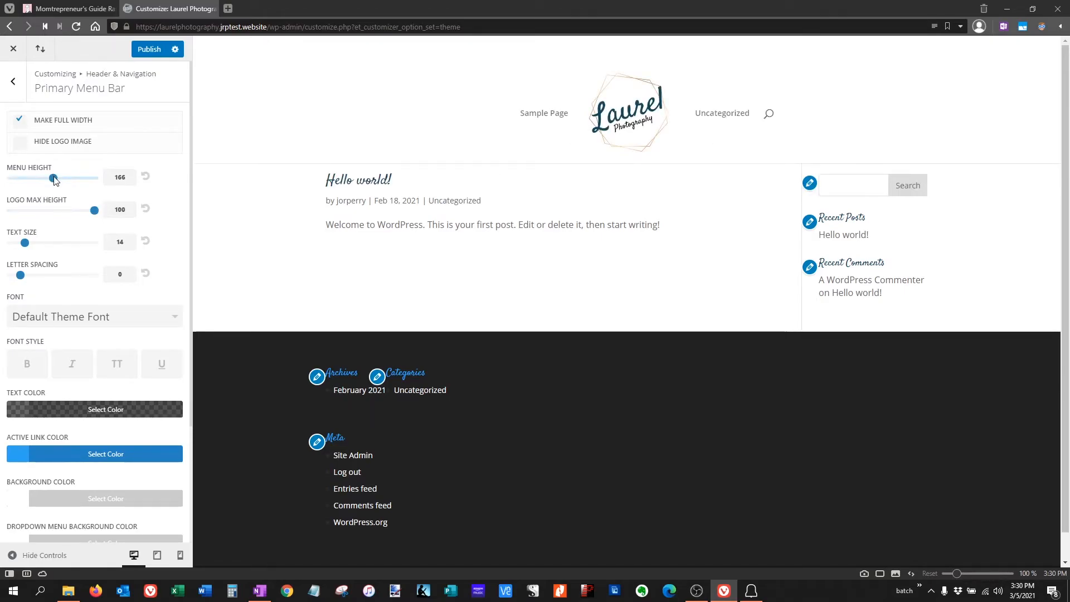
left_click_drag(54, 180, 45, 181)
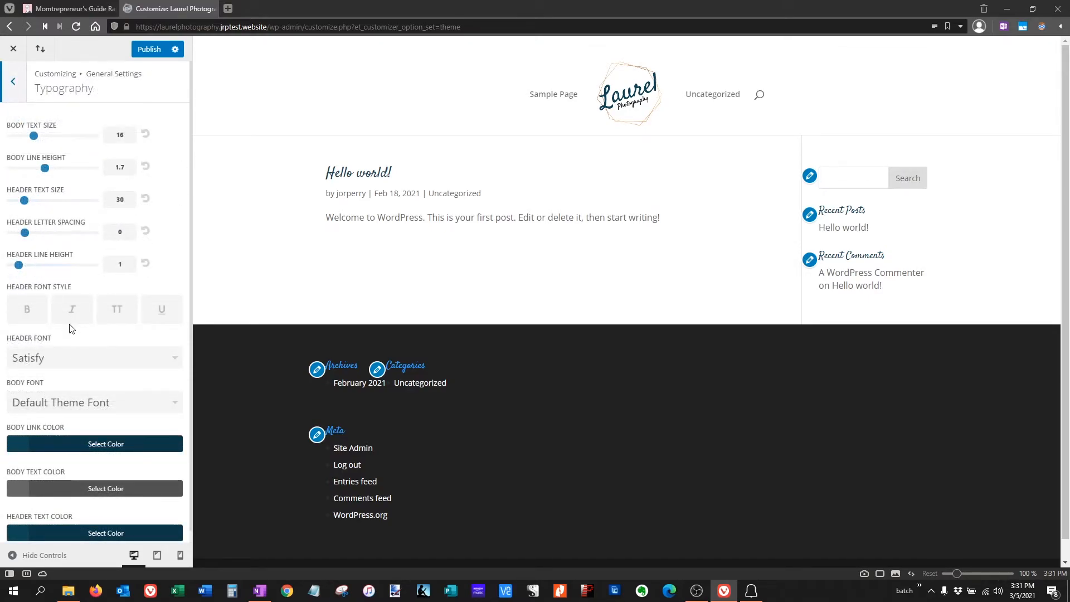
Step: Set the body font to Poppins in the typography settings and return to the main customizer sections
left_click(81, 410)
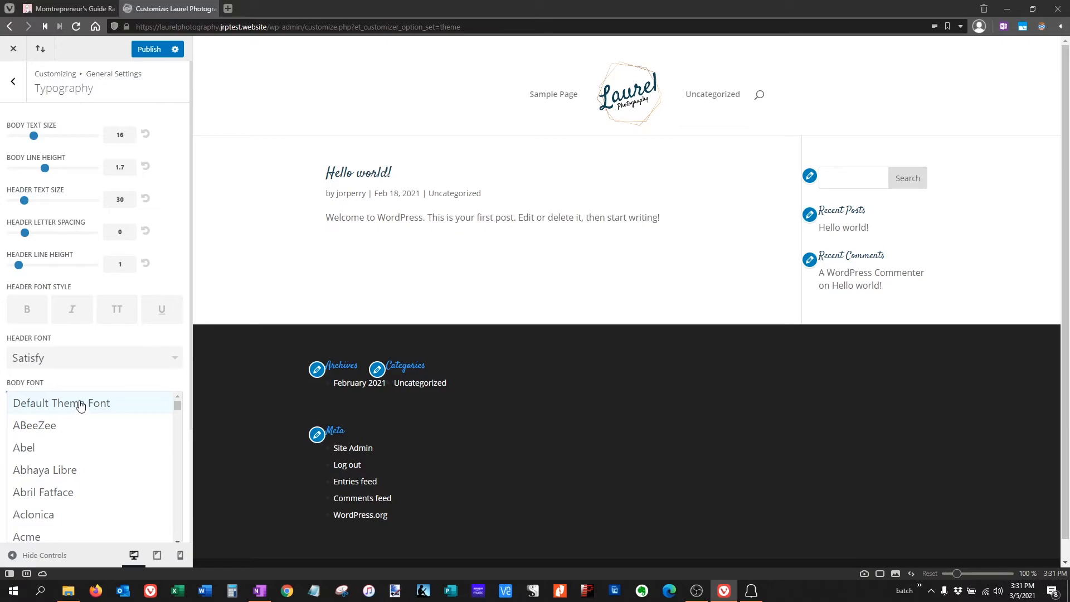
scroll(82, 403, "down", 20)
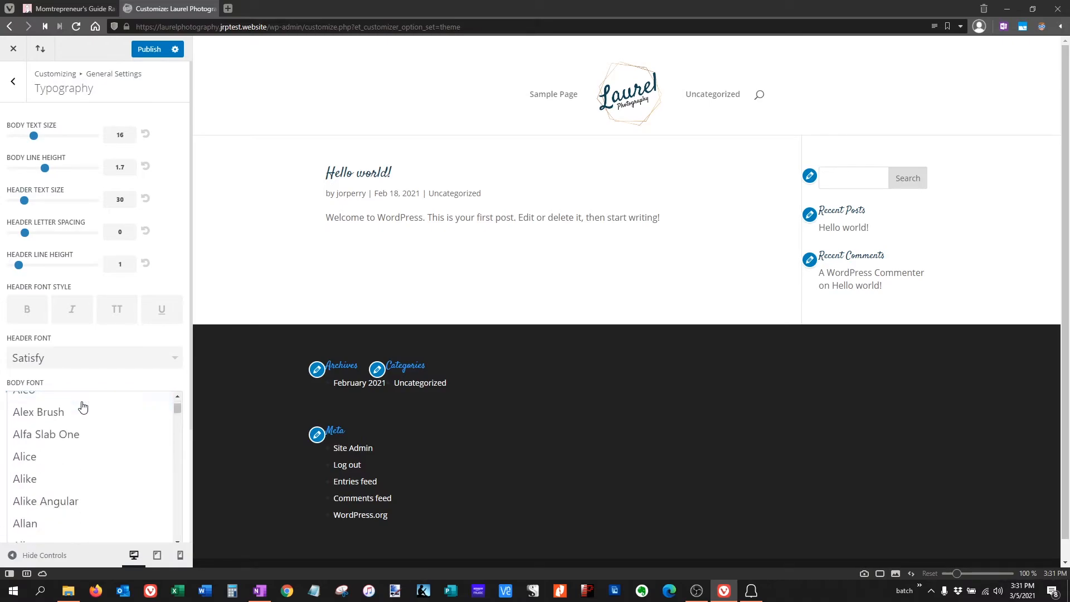
scroll(82, 403, "down", 12)
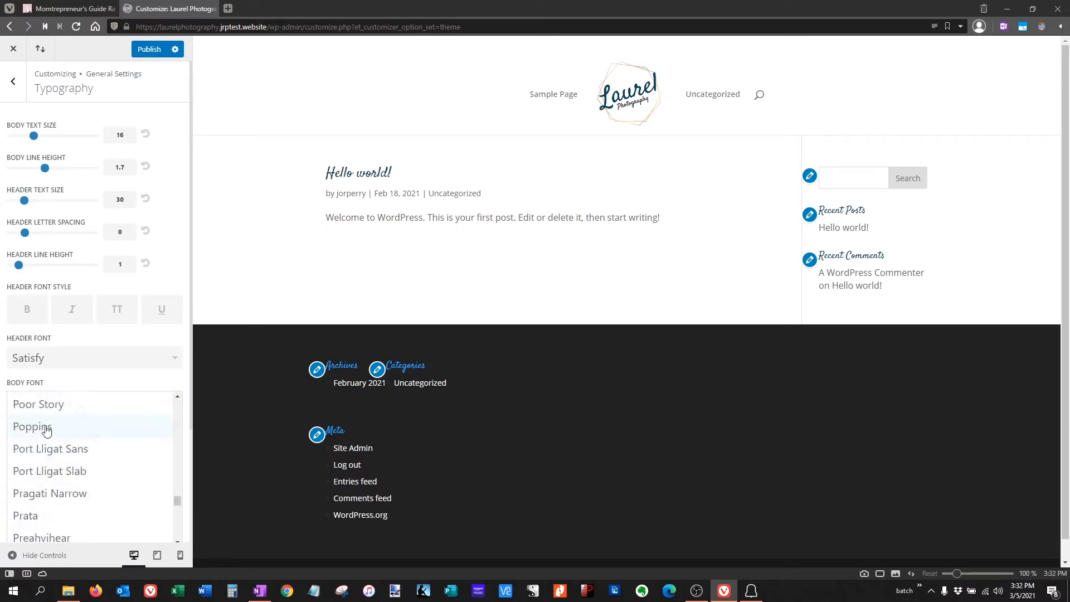
left_click(46, 431)
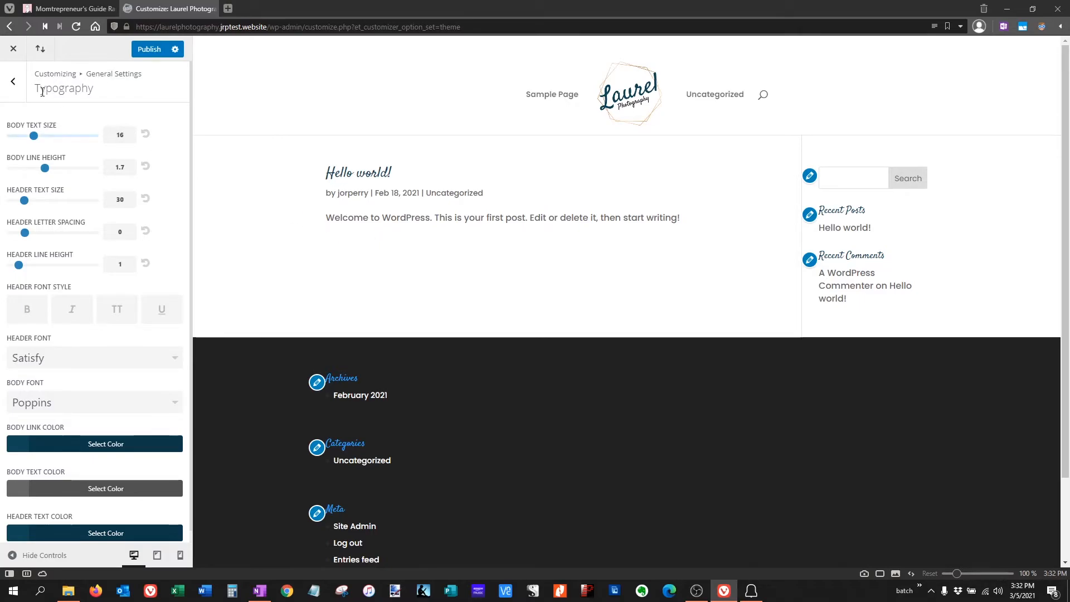
left_click(14, 83)
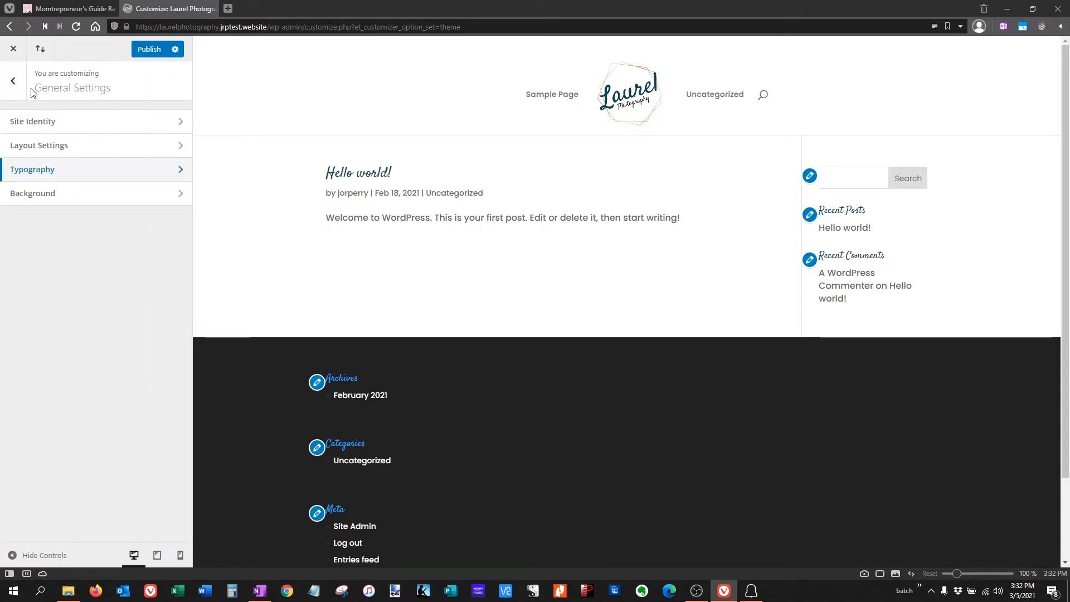
left_click(16, 83)
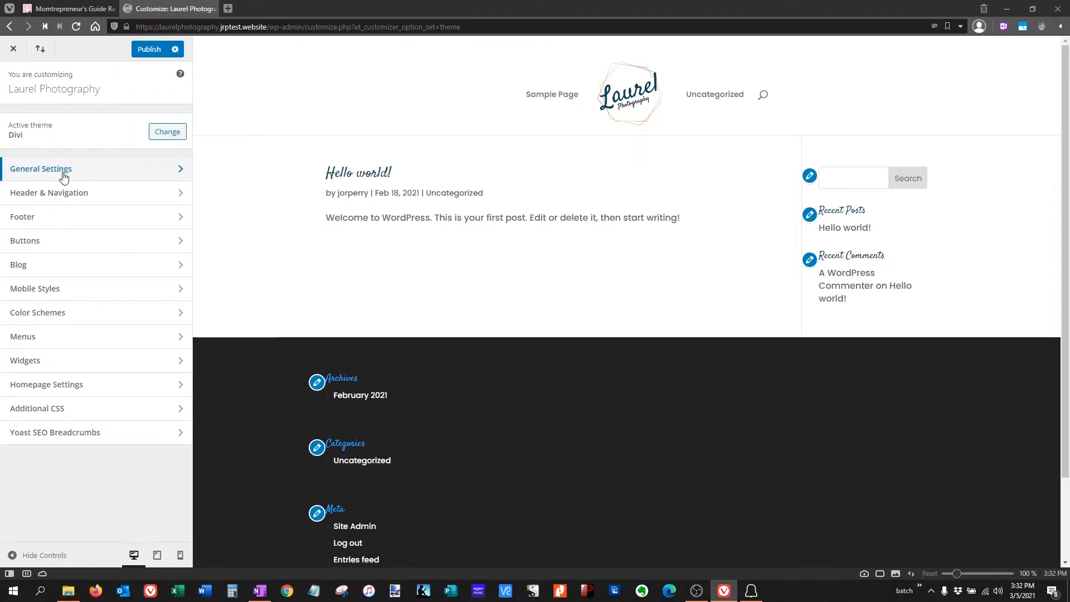
Step: Try the uppercase font style on the primary menu bar text and turn it off again
left_click(74, 199)
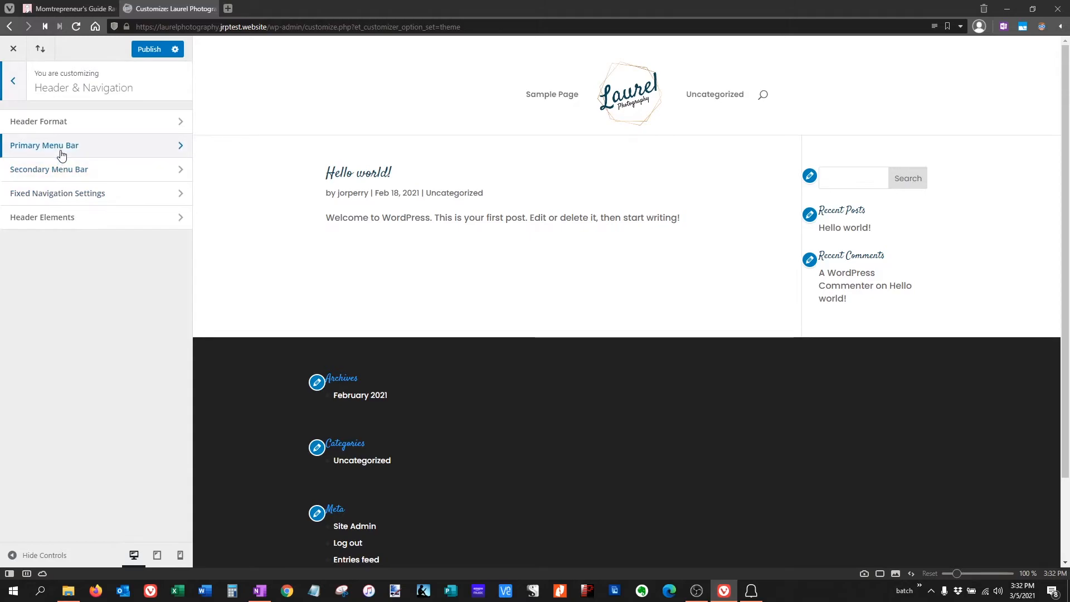
left_click(28, 146)
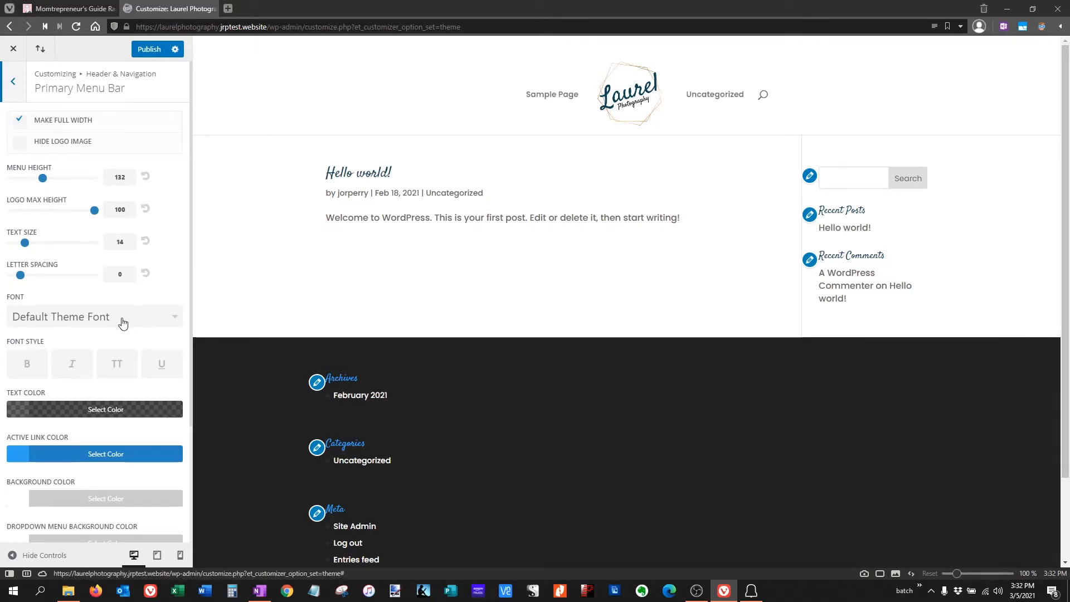
scroll(122, 323, "down", 1)
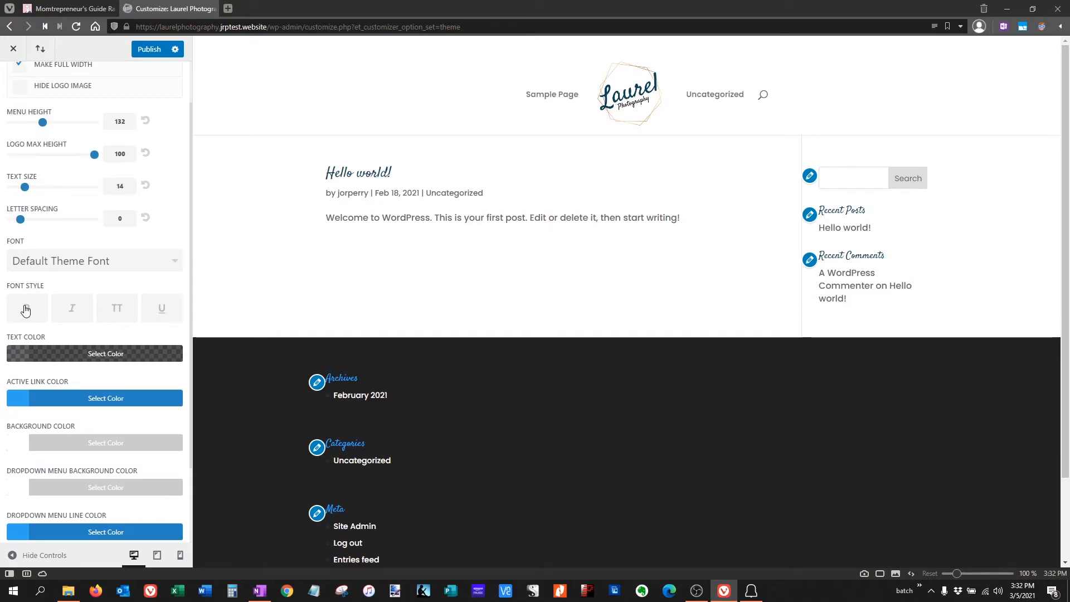
left_click(120, 310)
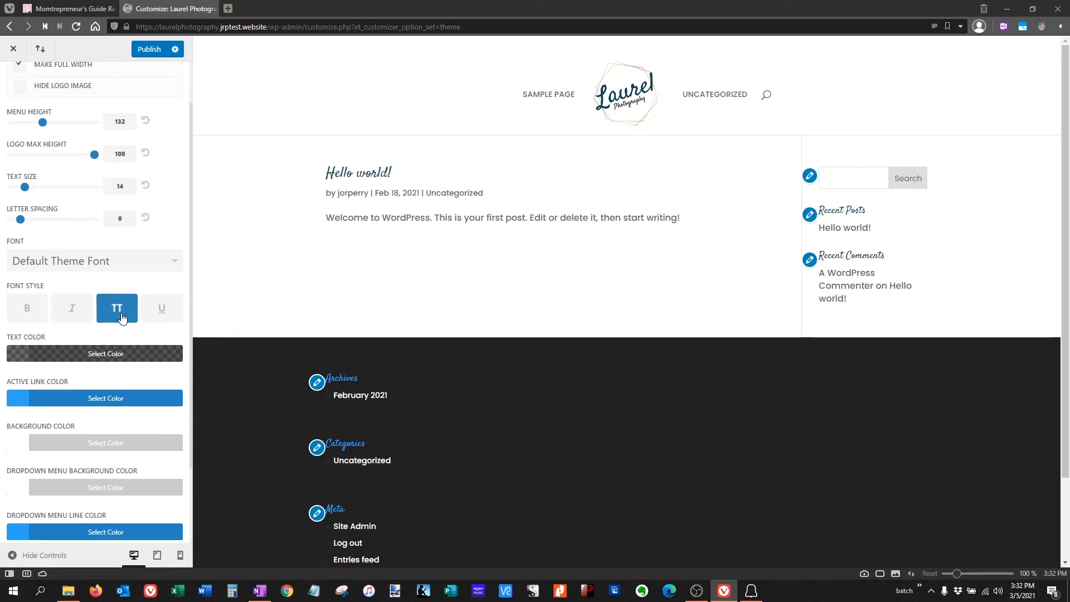
left_click(121, 317)
scroll(108, 320, "down", 1)
scroll(109, 323, "down", 1)
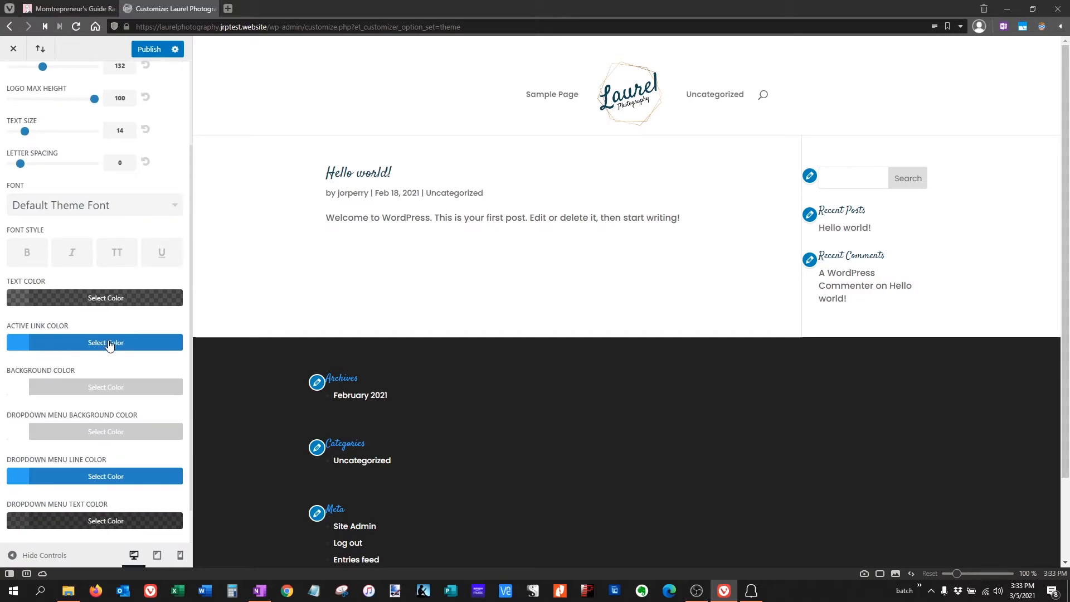
Step: Set the primary menu bar's active link color to the dark teal palette color #104657
left_click(109, 342)
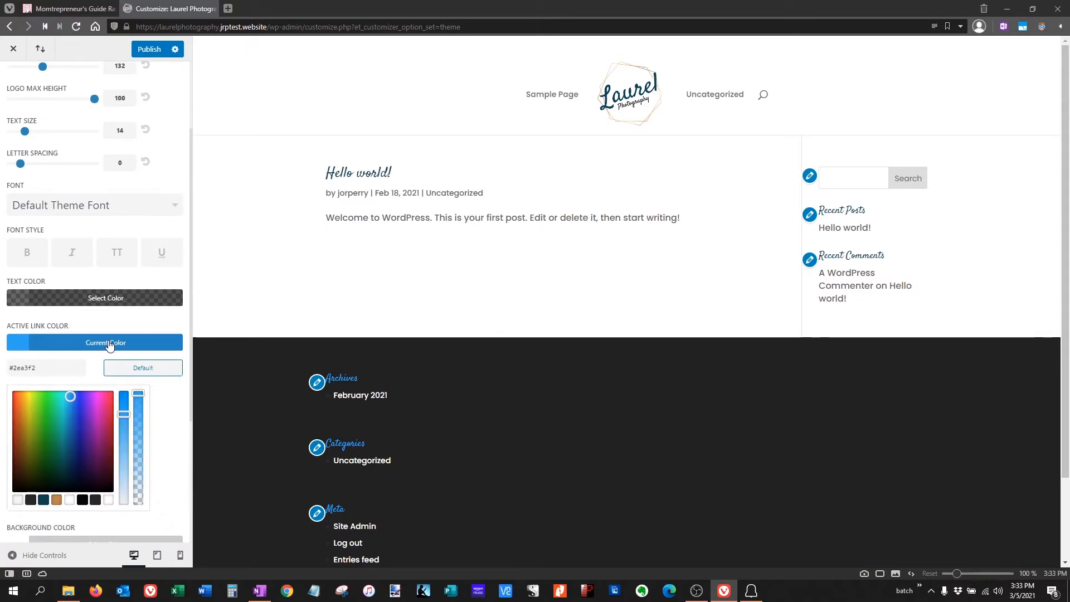
left_click(43, 501)
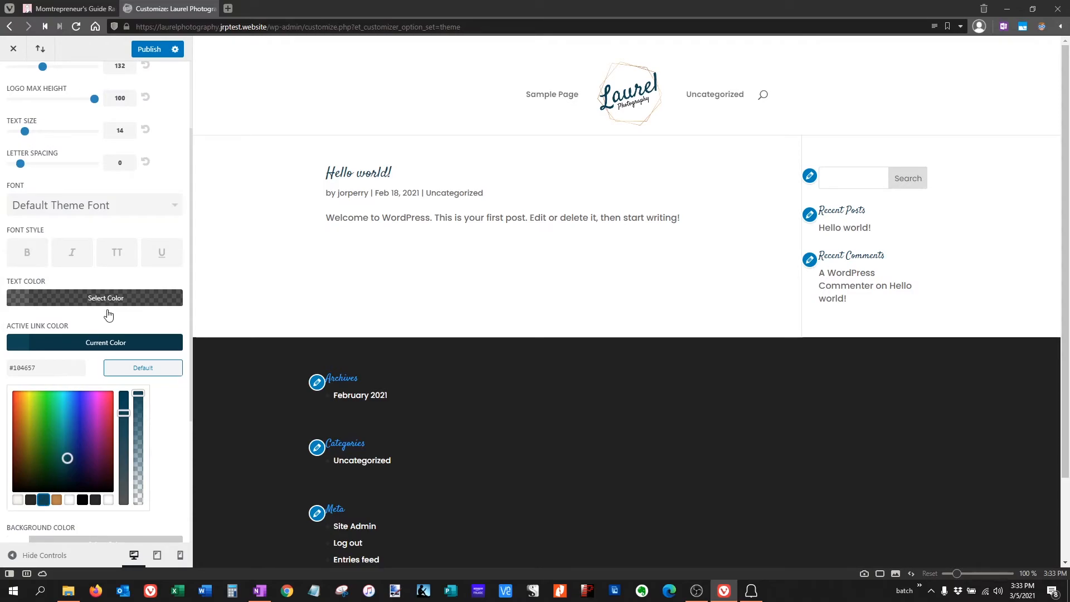
left_click(111, 342)
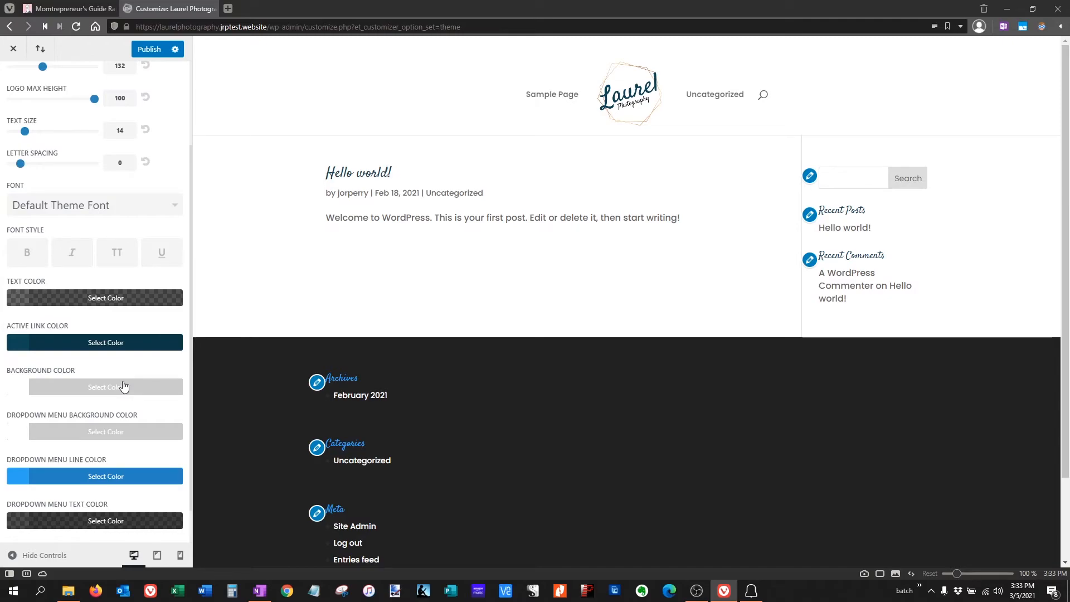
Step: Set the dropdown menu line color of the primary menu bar to #104657
scroll(124, 386, "down", 1)
left_click(119, 436)
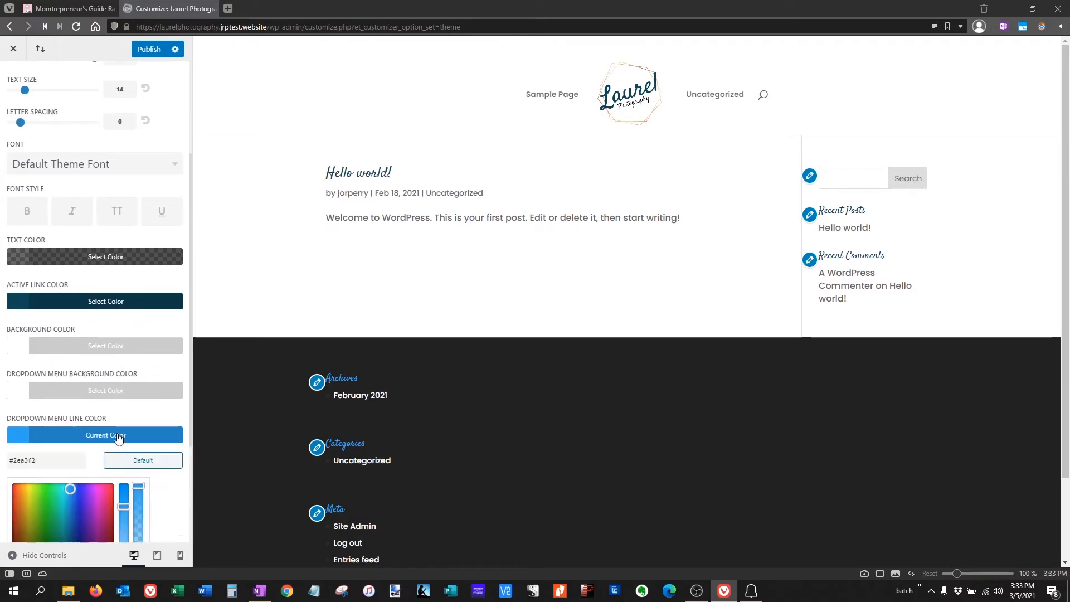
scroll(84, 440, "down", 3)
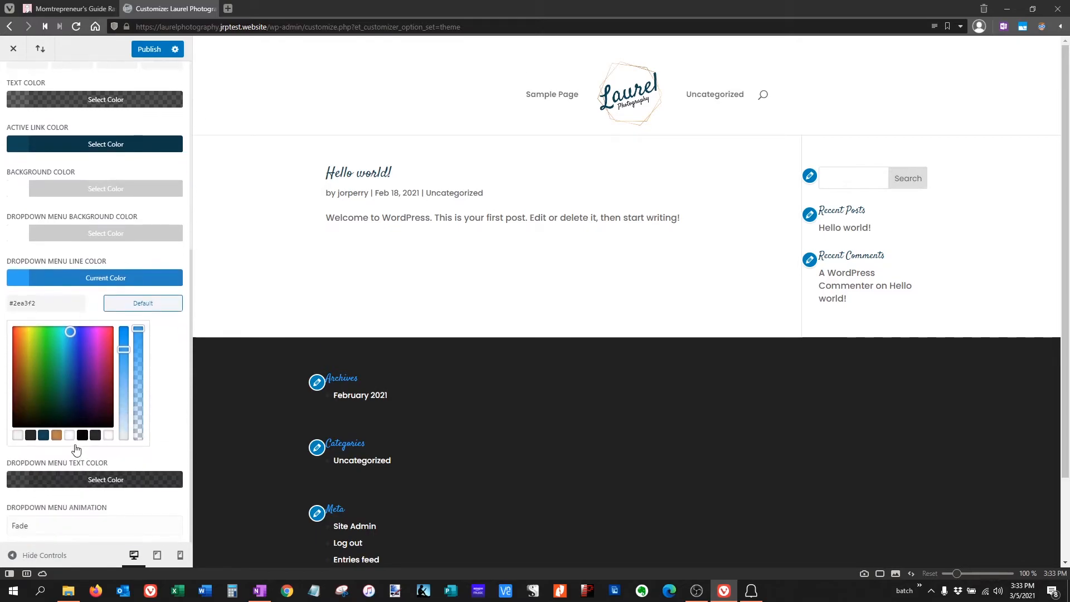
left_click(44, 435)
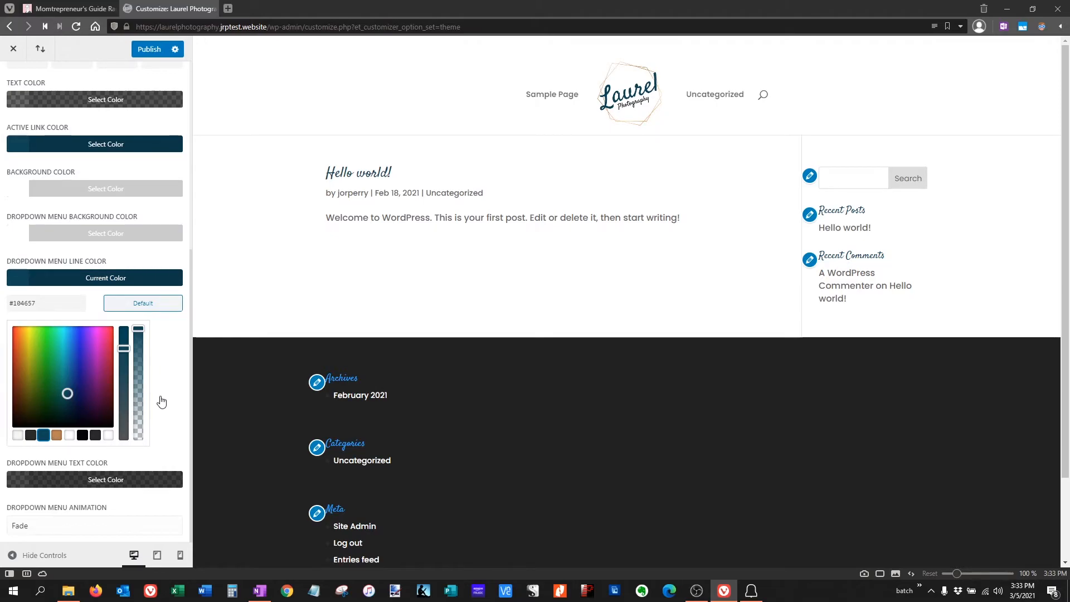
scroll(161, 402, "up", 2)
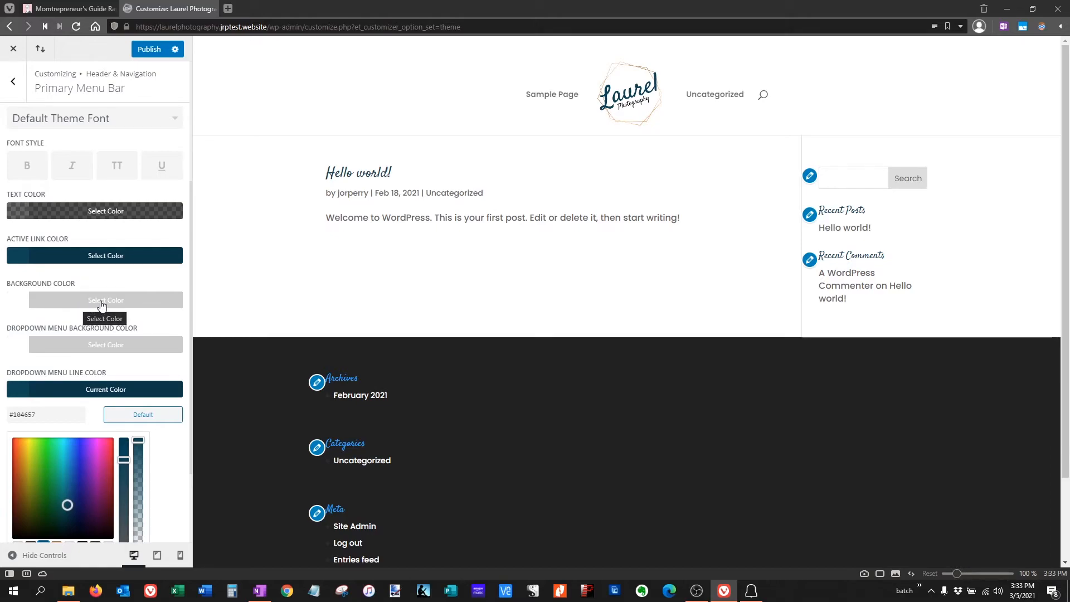
Step: View the example business website's translucent header in a new tab, and open the primary menu bar's background color and opacity controls in the customizer
left_click(228, 9)
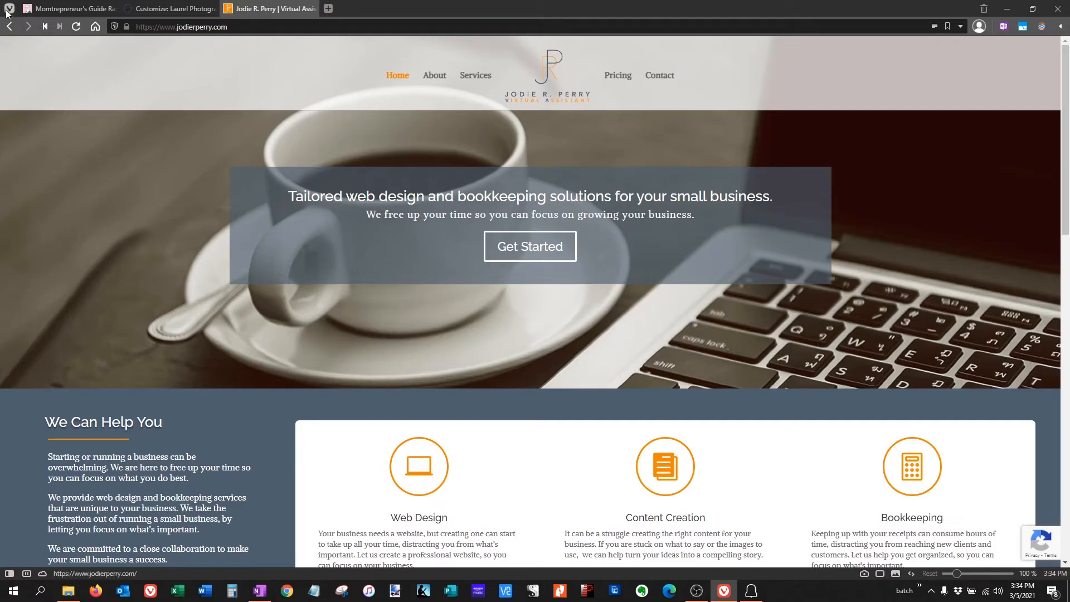
left_click(184, 11)
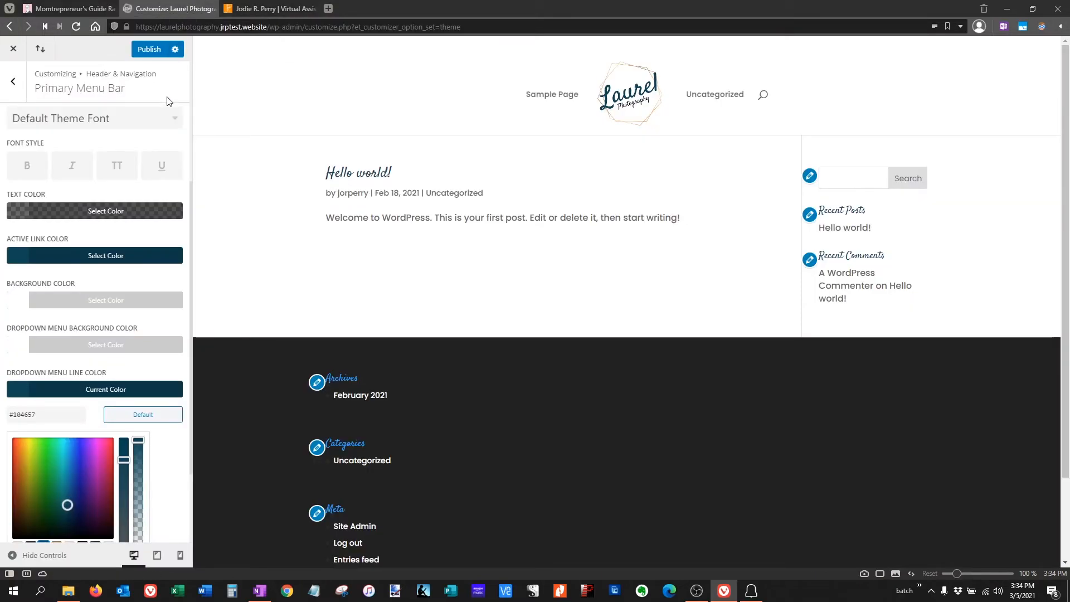
left_click(68, 306)
mouse_move(138, 350)
left_mouse_down()
mouse_move(139, 445)
mouse_move(137, 343)
left_mouse_up()
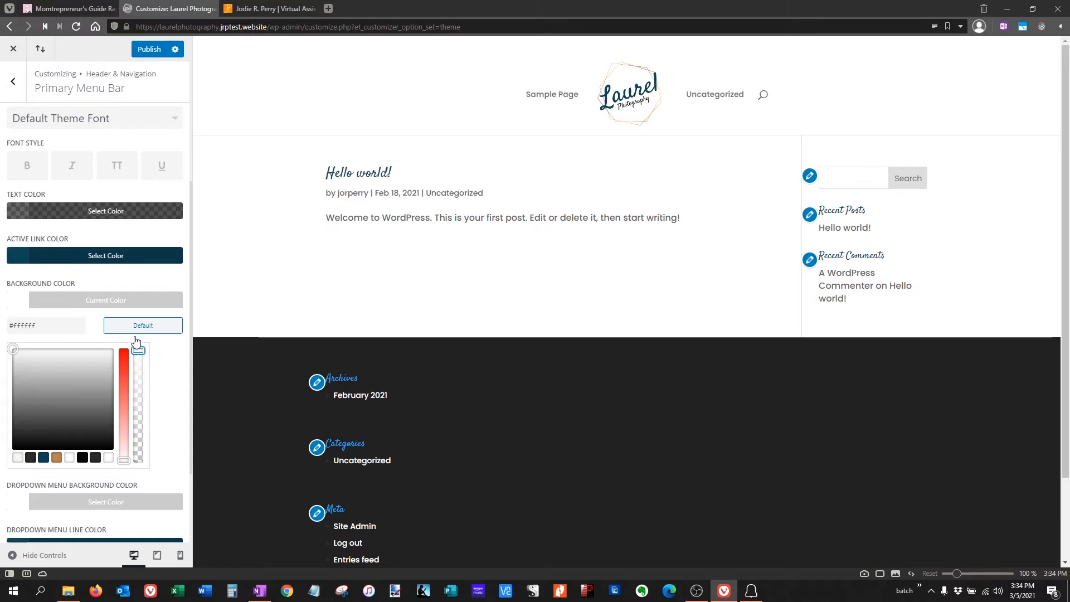
Step: Examine how the example website's header changes when its home page is scrolled, and return to the customizer
left_click(248, 10)
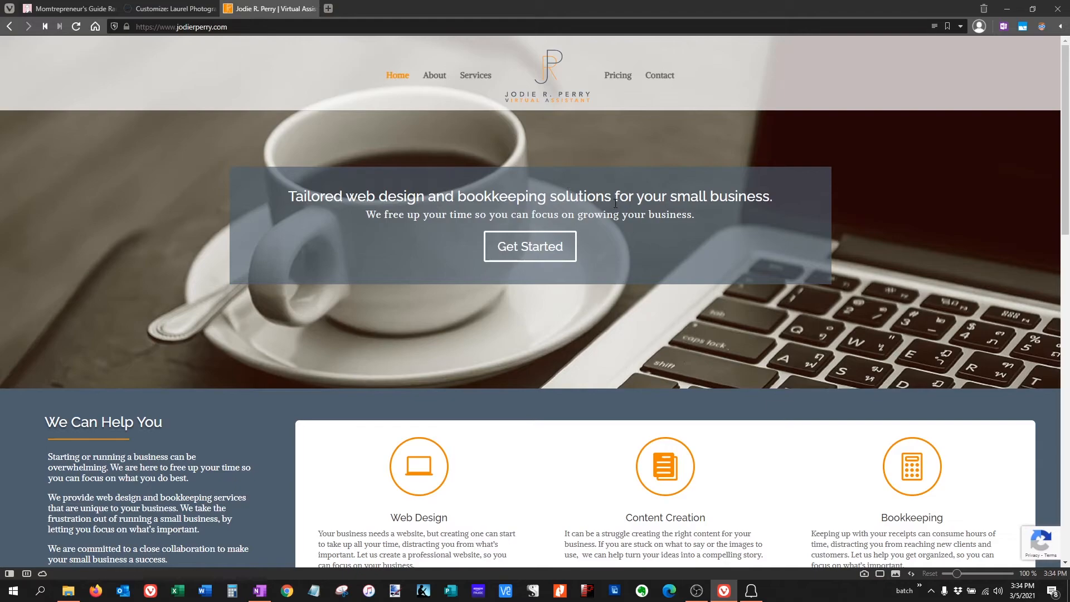
scroll(571, 226, "down", 4)
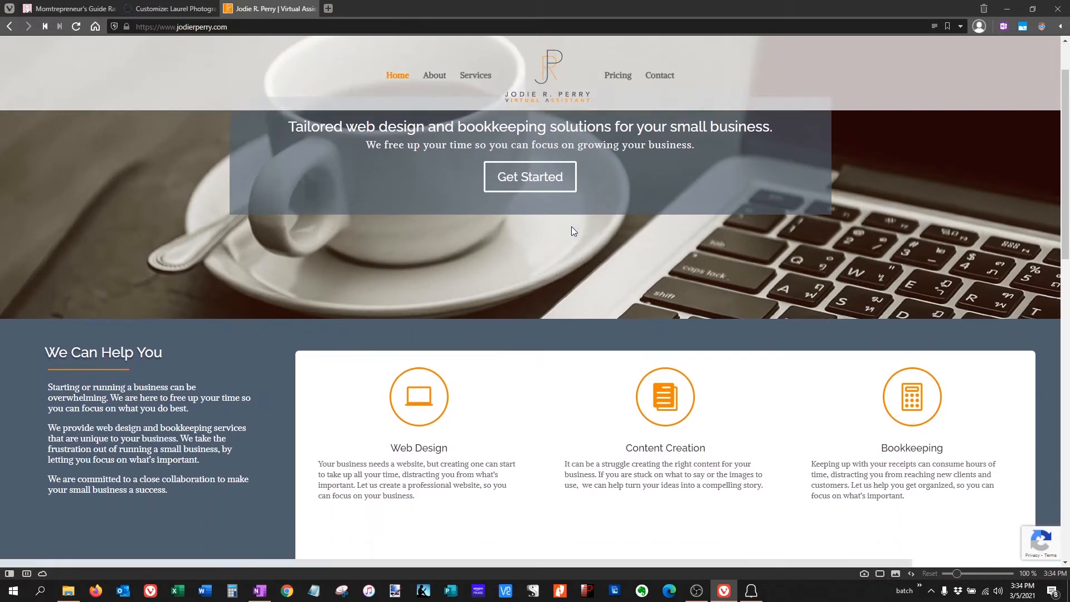
scroll(573, 231, "down", 1)
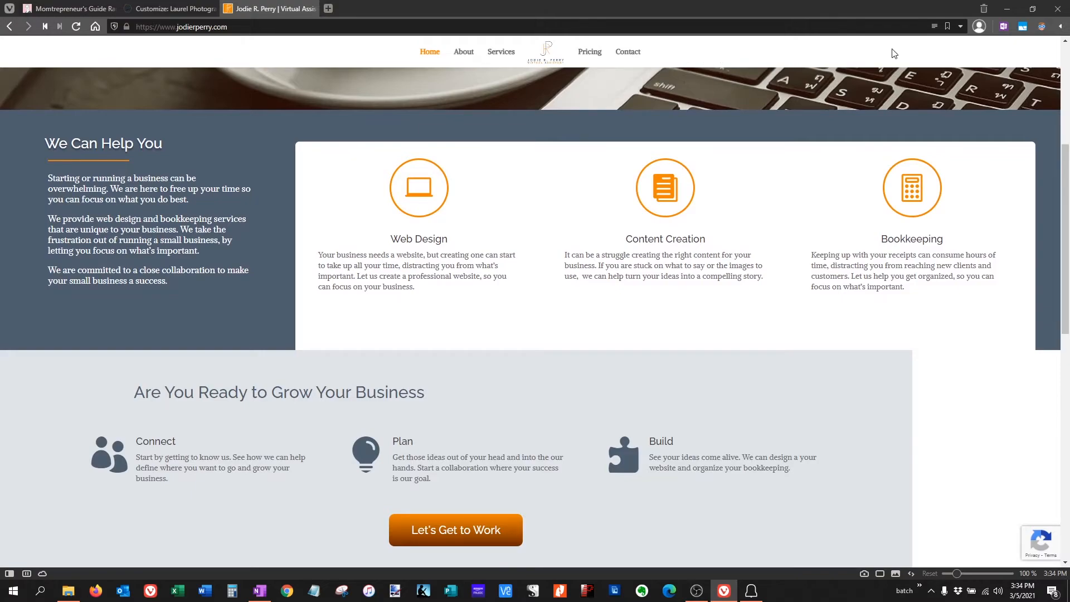
scroll(580, 222, "up", 5)
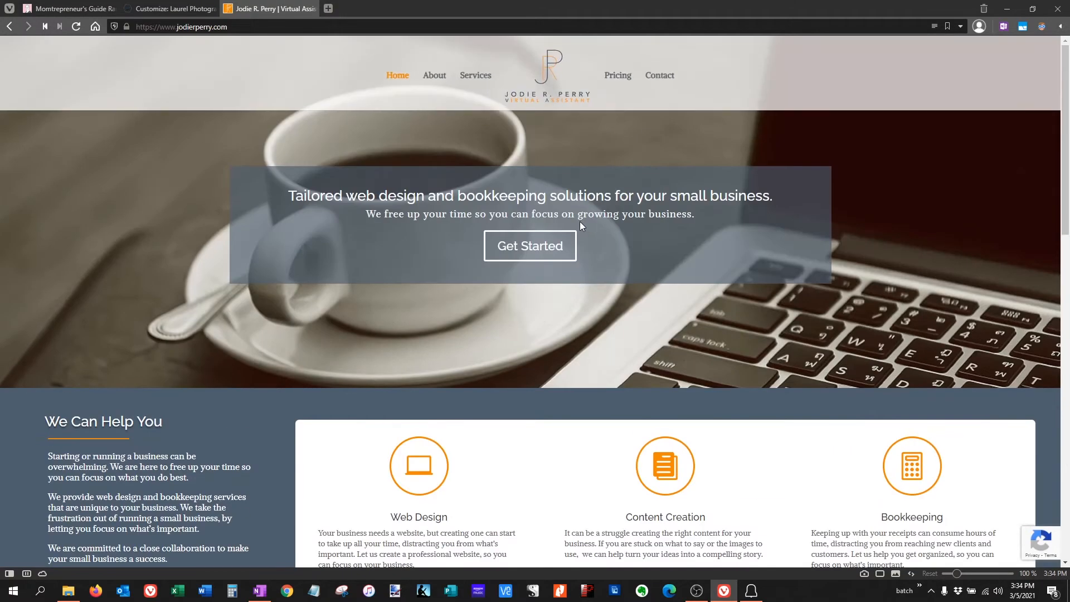
left_click(165, 10)
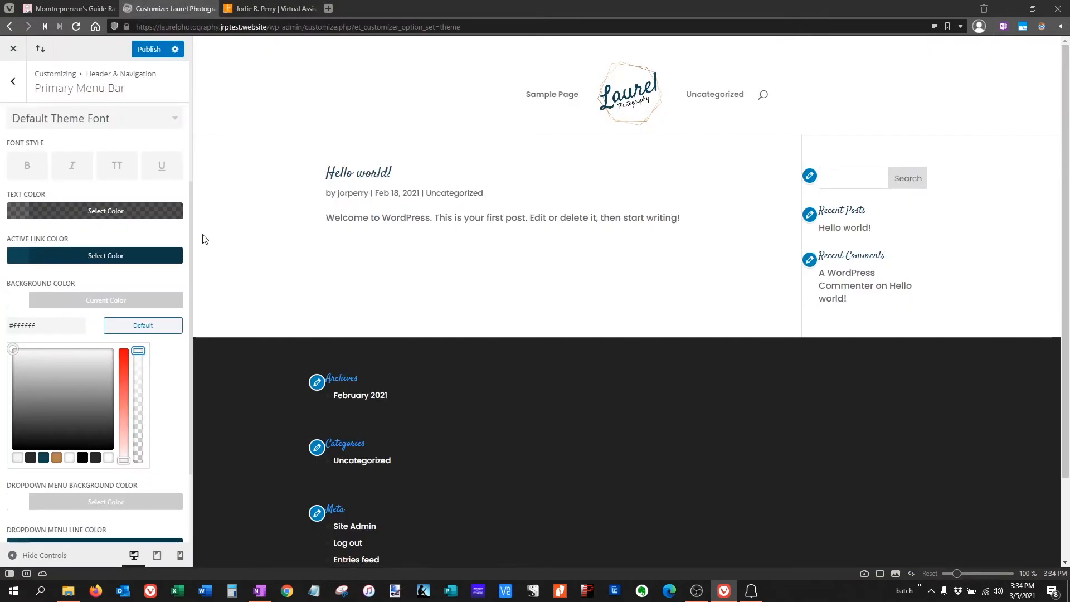
Step: Leave the primary menu bar settings and review the options in the fixed navigation settings
scroll(164, 373, "down", 2)
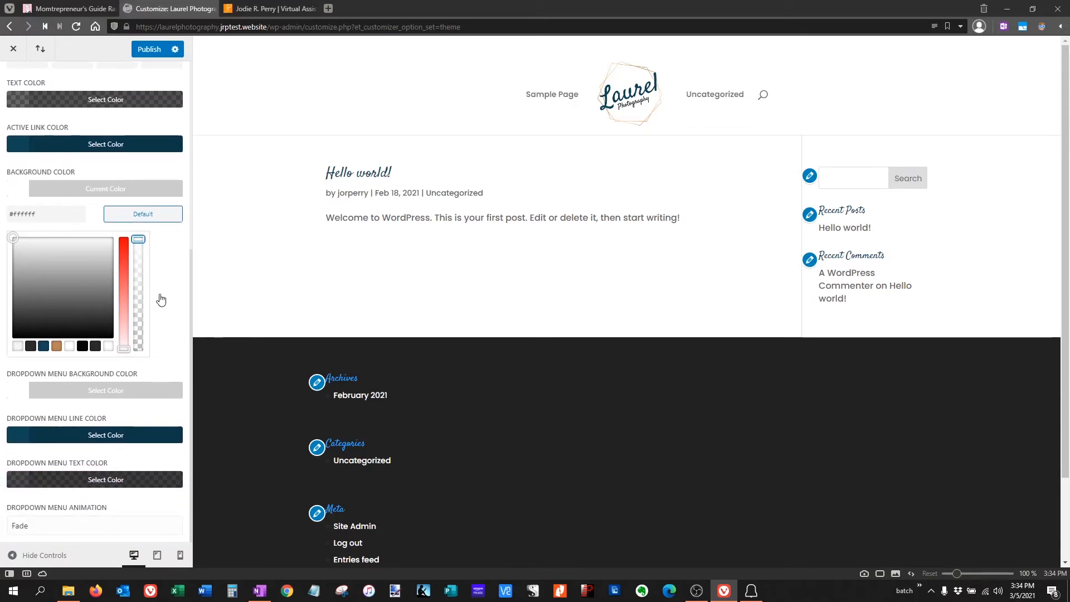
scroll(123, 474, "up", 2)
scroll(117, 471, "up", 3)
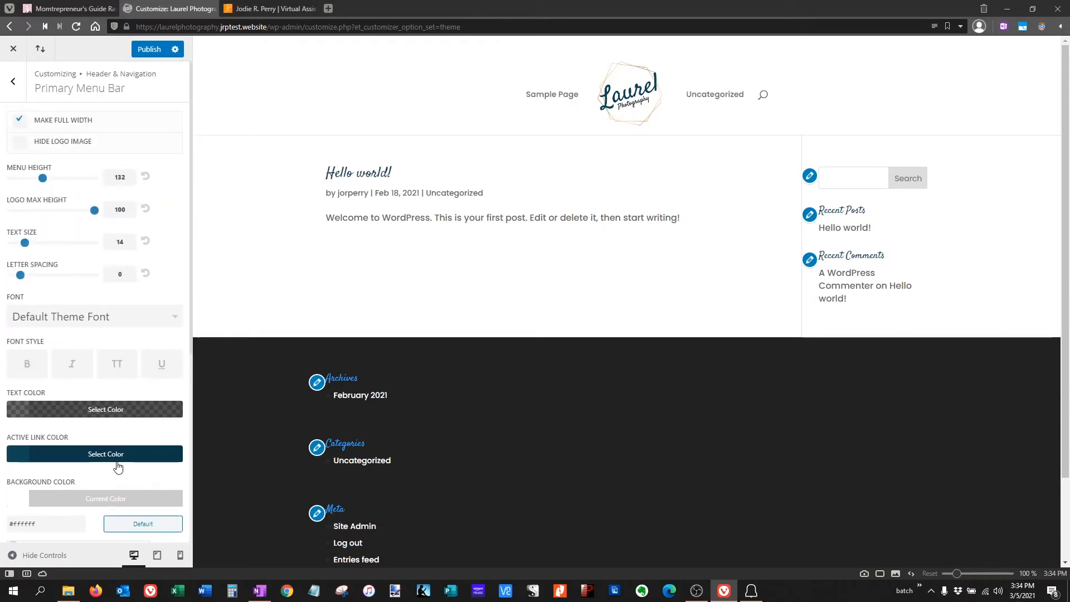
left_click(16, 85)
left_click(89, 194)
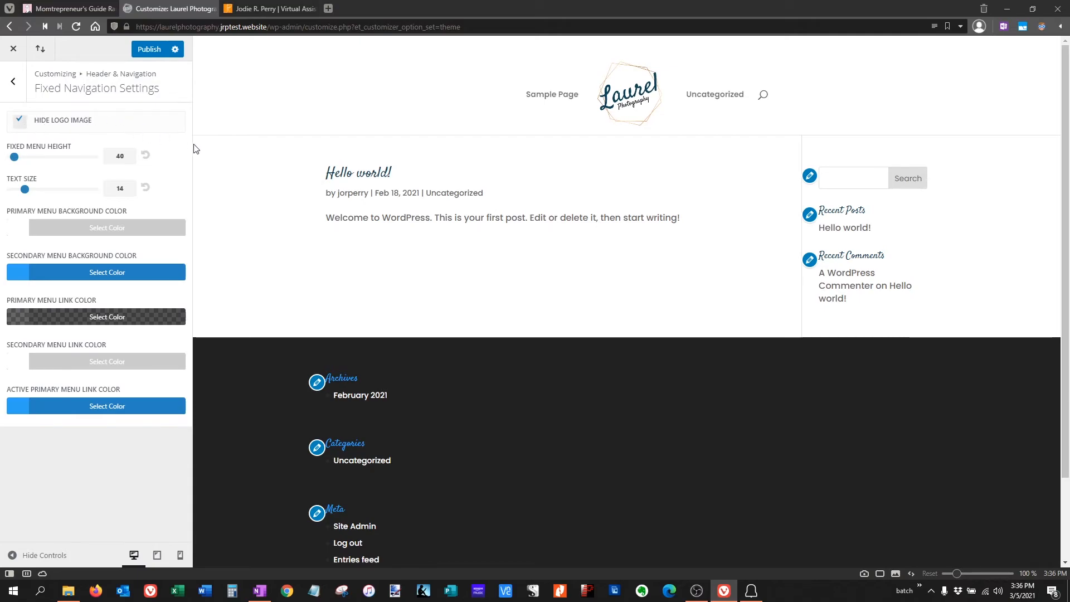
scroll(530, 195, "down", 3)
scroll(531, 195, "up", 3)
left_click(13, 84)
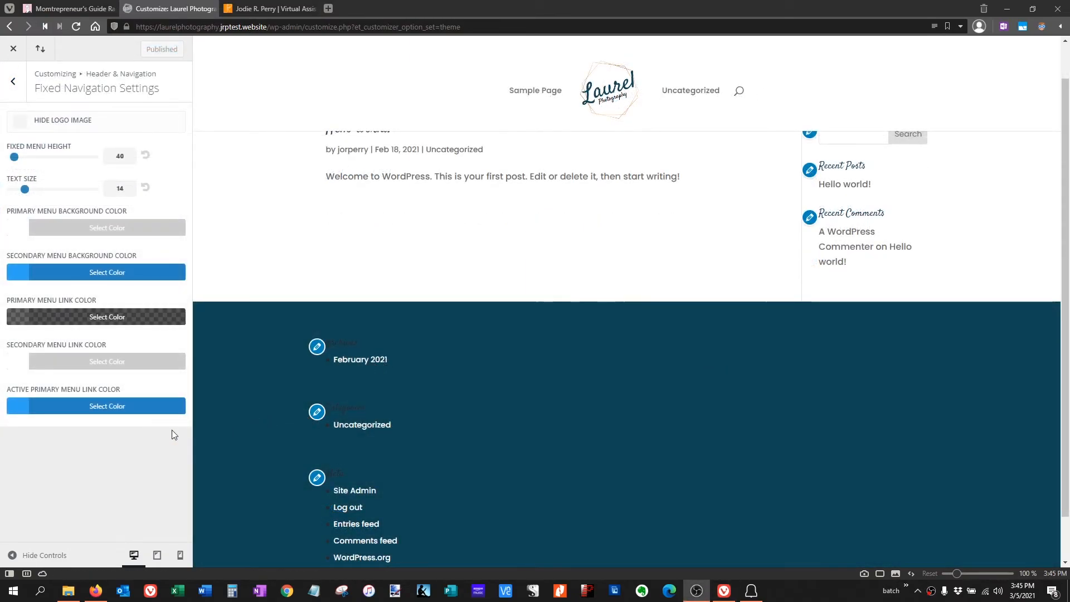
Step: Set the active primary menu link color in the fixed navigation settings to #104657
left_click(118, 410)
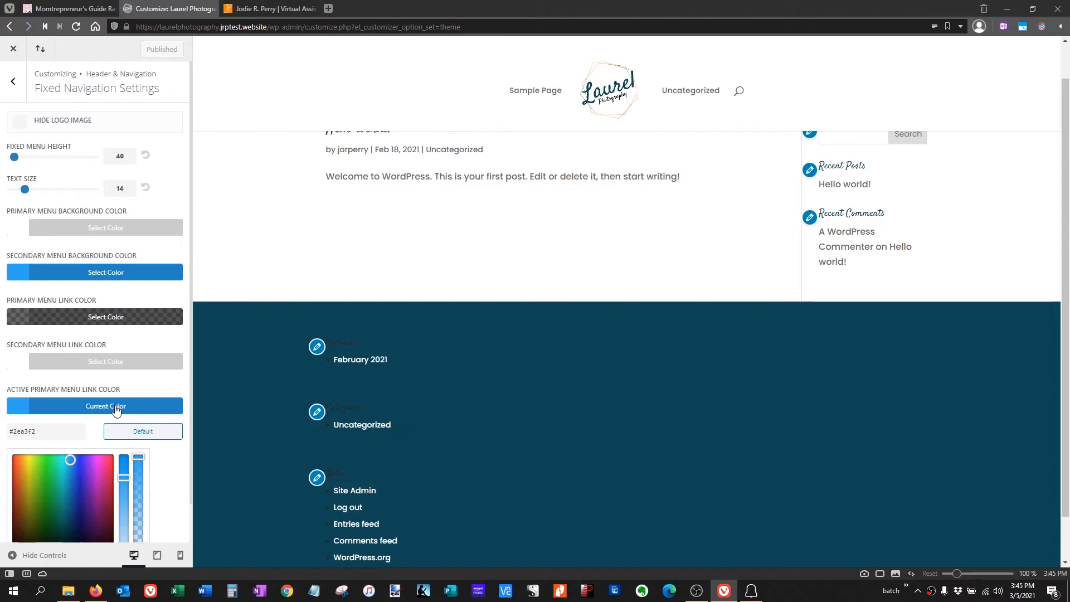
scroll(152, 459, "down", 1)
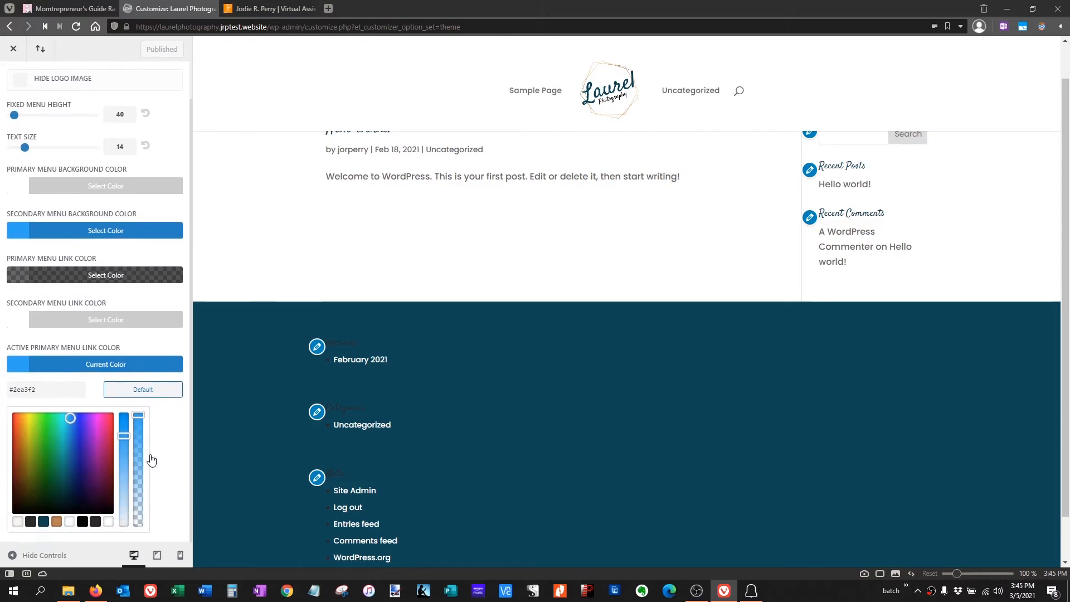
left_click(43, 522)
scroll(119, 393, "up", 1)
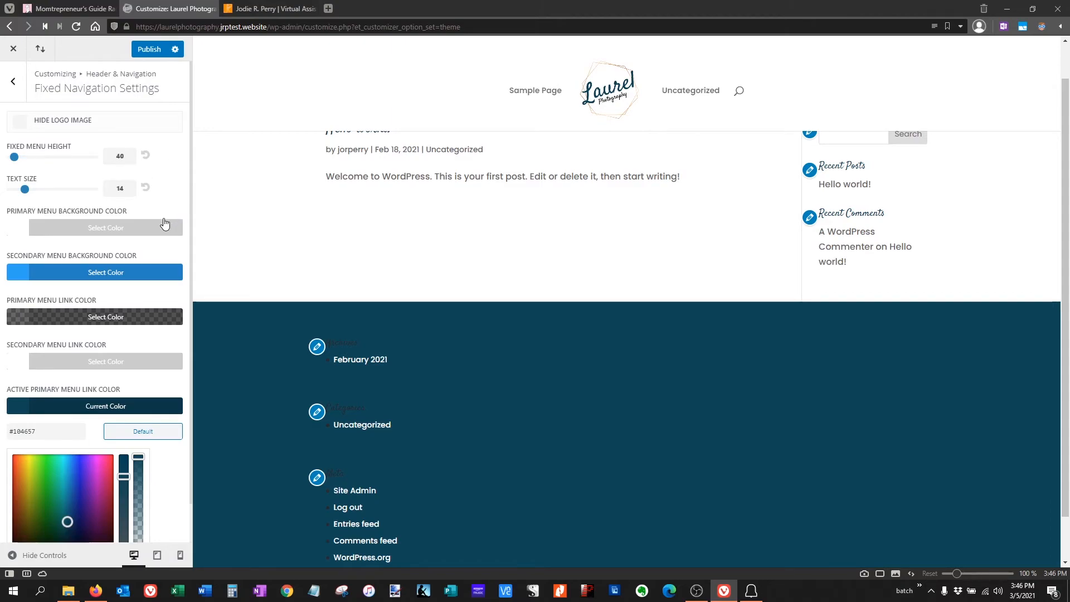
Step: Try #bc8551 and #f7f6f1 as the fixed navigation's primary menu background color, and set it back to #ffffff
left_click(122, 227)
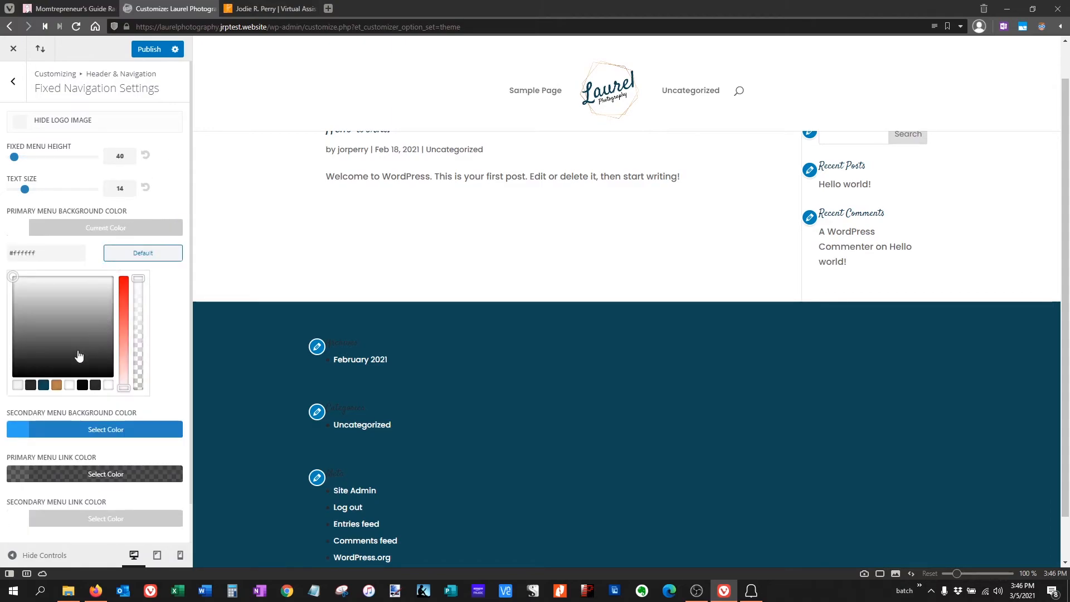
left_click(56, 385)
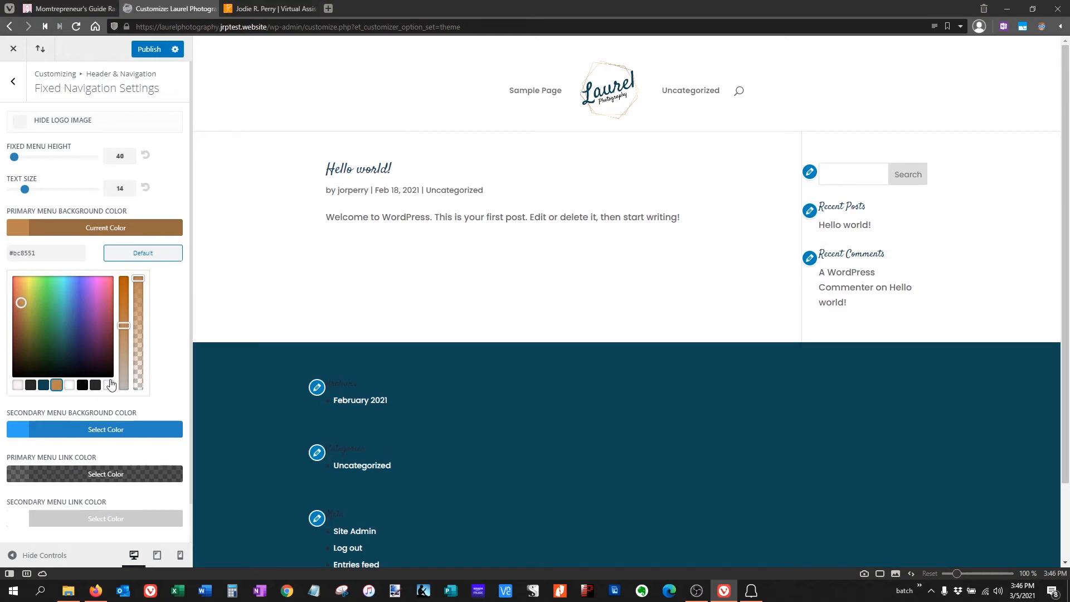
left_click(17, 384)
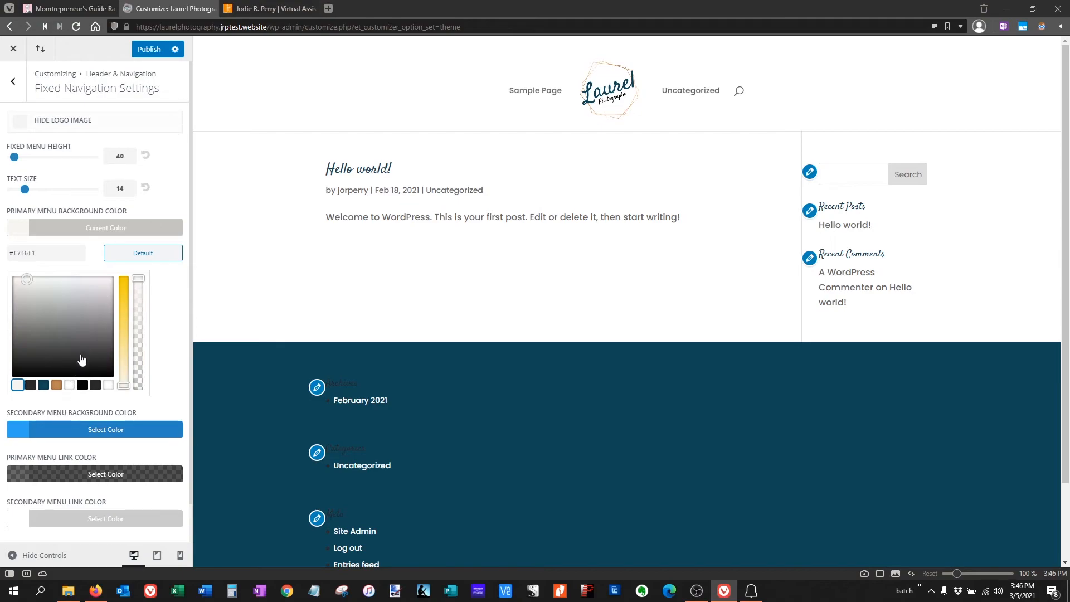
left_click(108, 387)
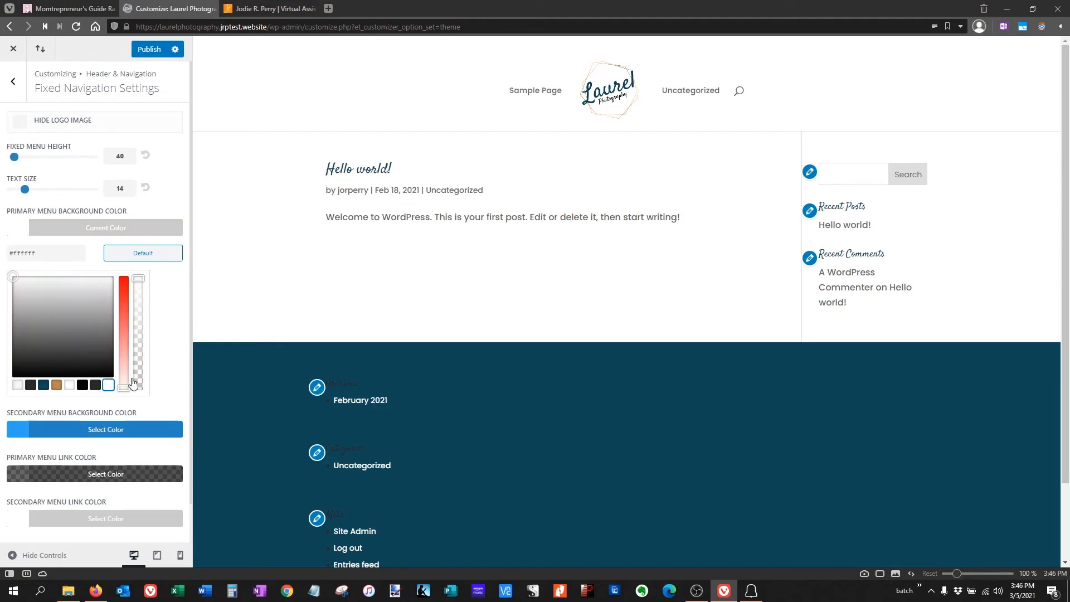
Step: Examine the fixed white menu bar on the example website while moving through its home page
left_click(246, 8)
scroll(339, 136, "down", 3)
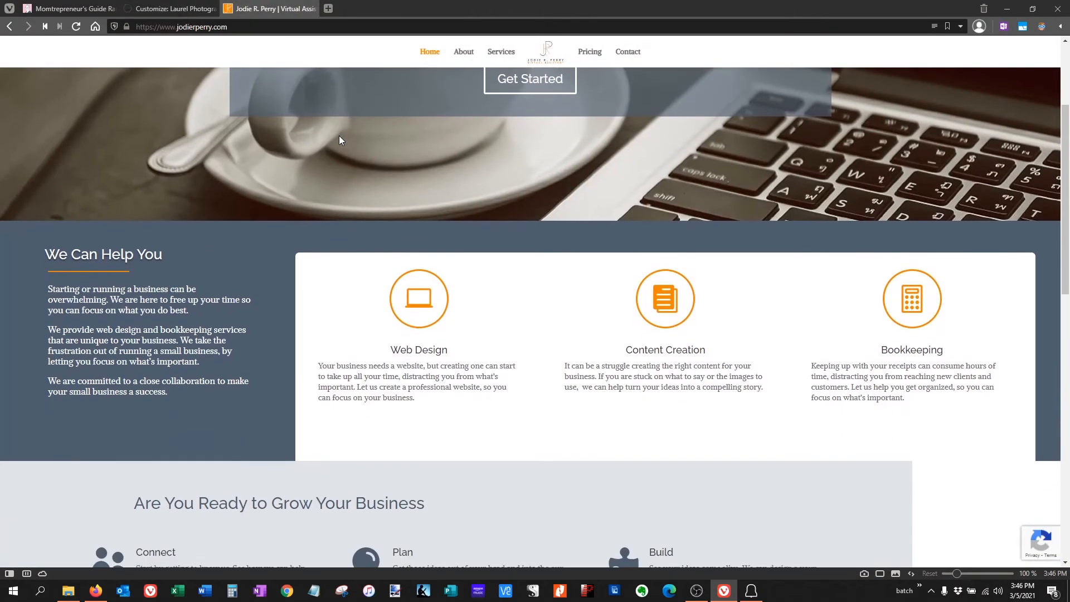
scroll(338, 135, "down", 2)
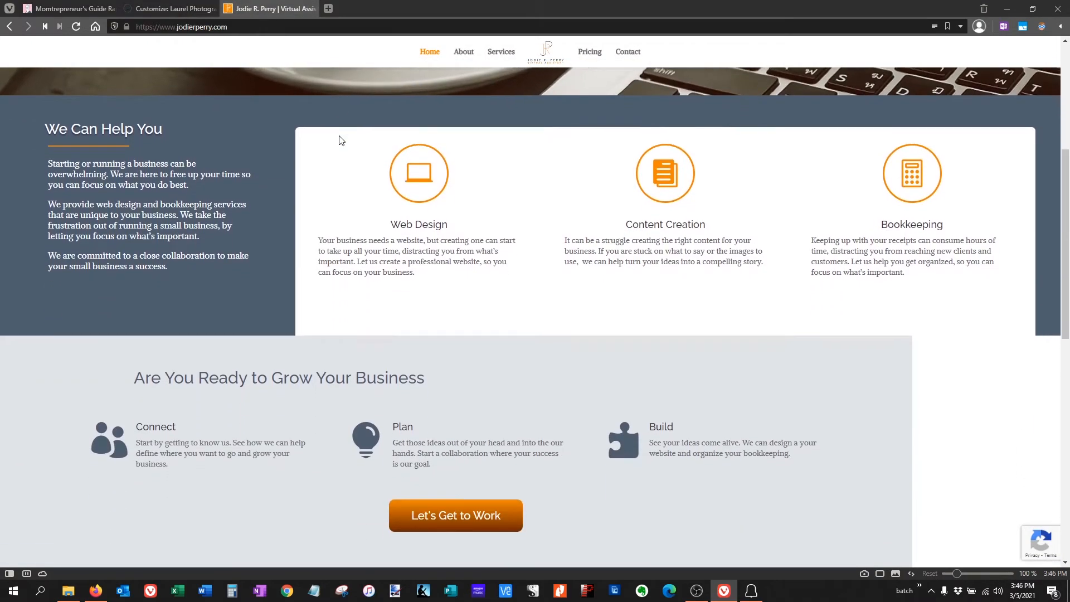
scroll(339, 136, "down", 3)
scroll(338, 139, "down", 2)
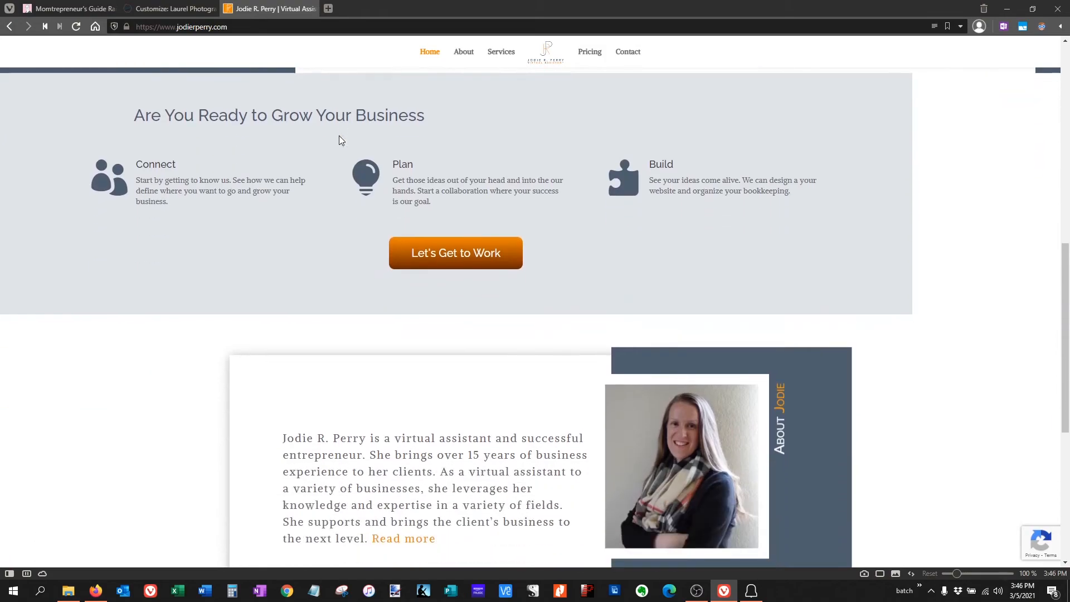
scroll(339, 135, "down", 2)
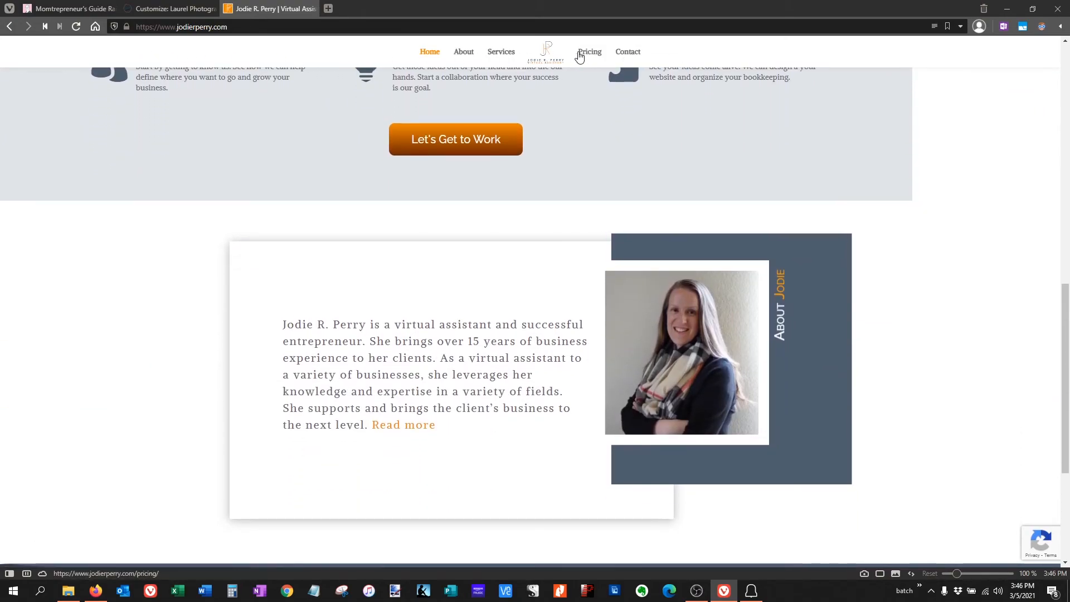
scroll(413, 170, "up", 15)
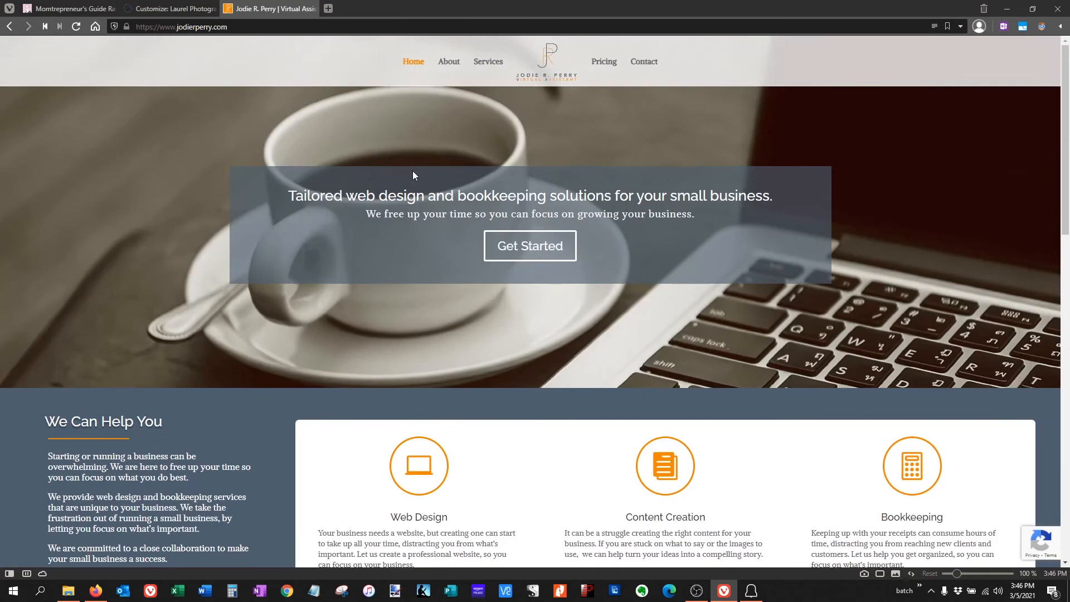
Step: Return to the theme customizer and publish the fixed navigation changes
mouse_move(210, 8)
left_click(167, 9)
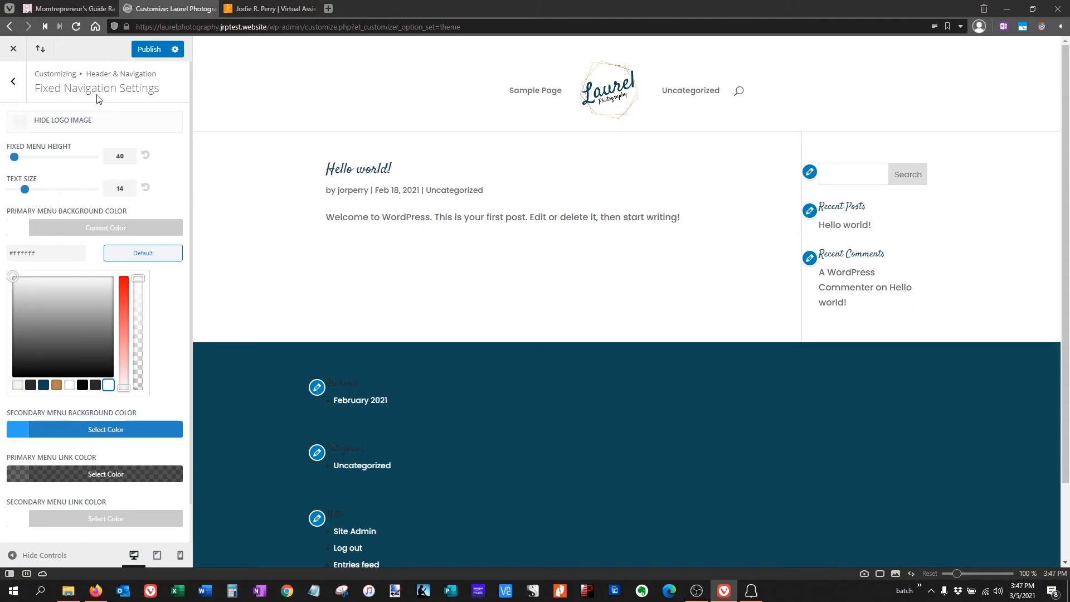
left_click(149, 50)
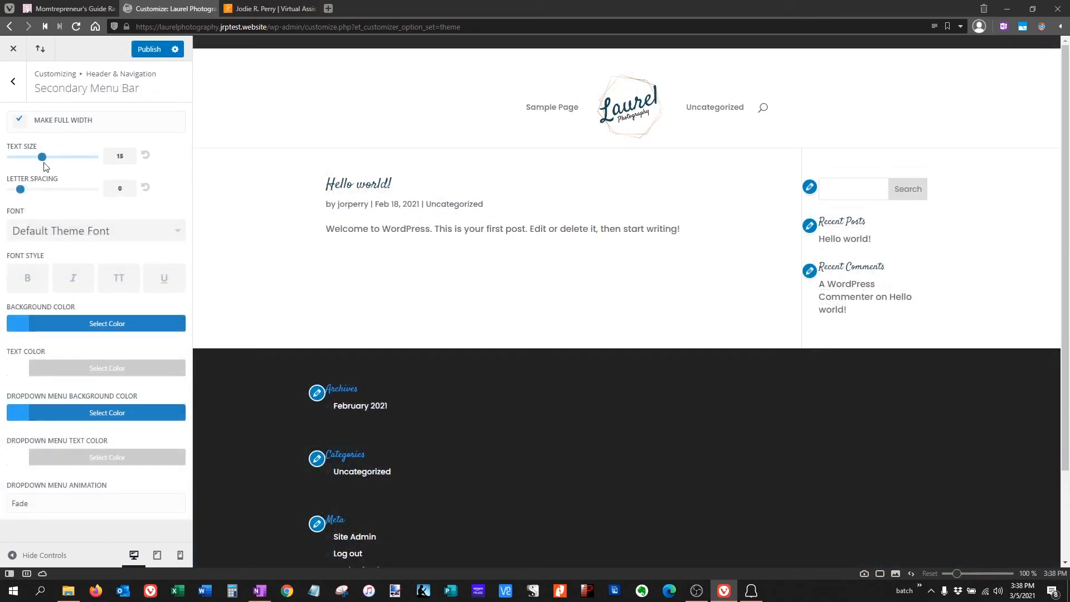
Step: Try text size 14 for the secondary menu bar and increase it to 20
left_click_drag(41, 161, 25, 165)
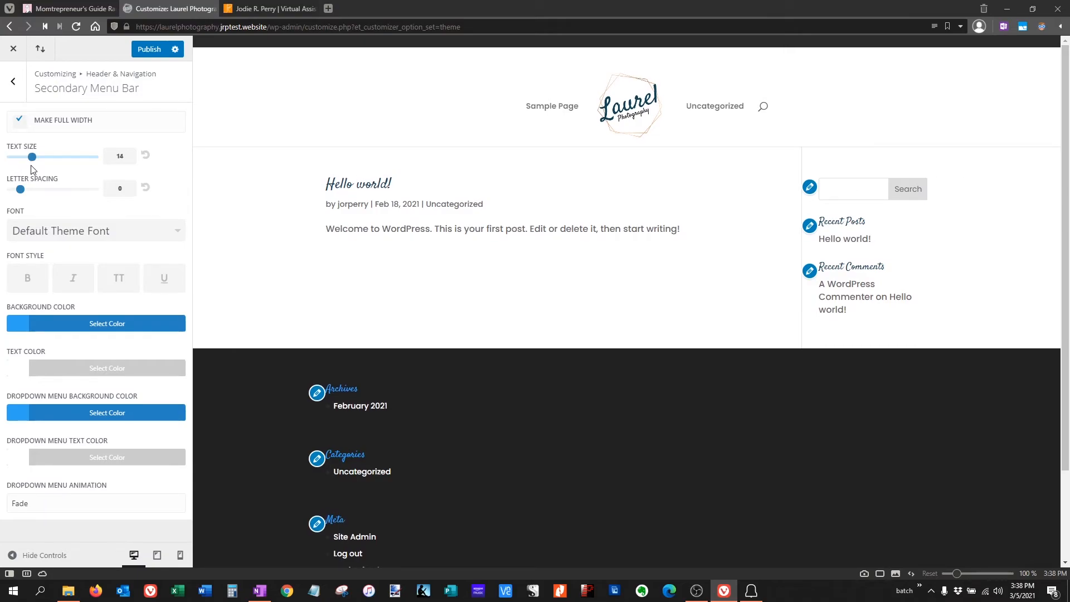
left_click_drag(35, 161, 98, 158)
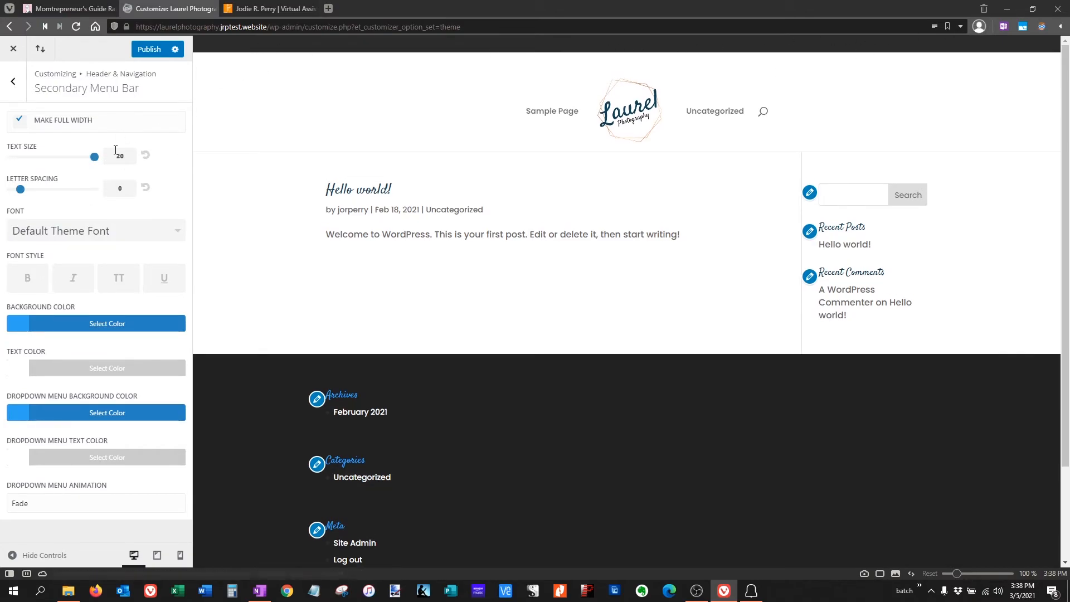
Step: Reduce the secondary menu bar's text size to 14 and try #104657 as its background color
left_click_drag(95, 160, 31, 164)
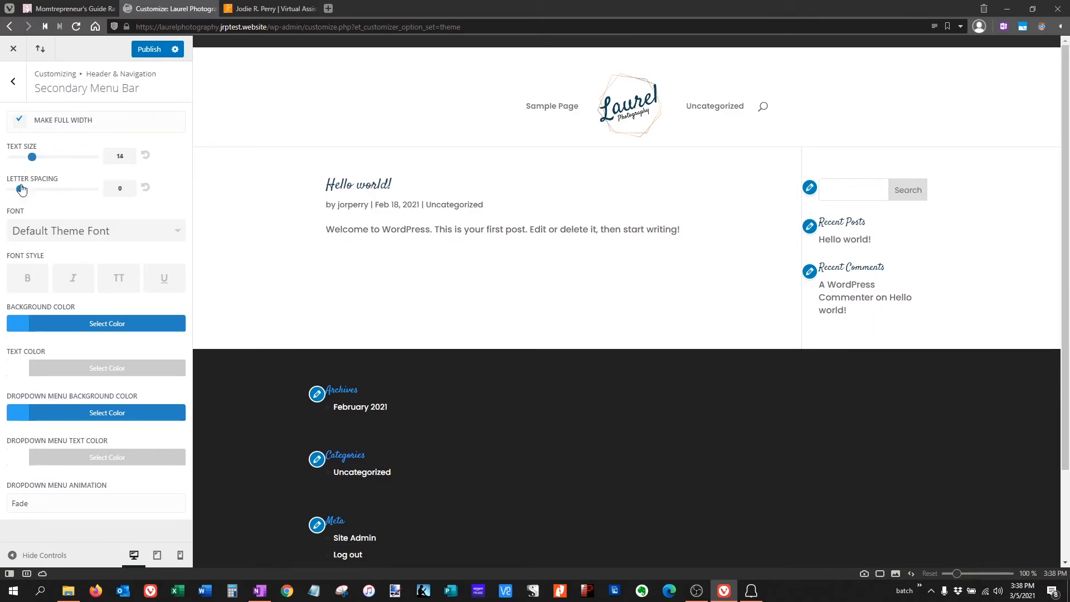
left_click(91, 326)
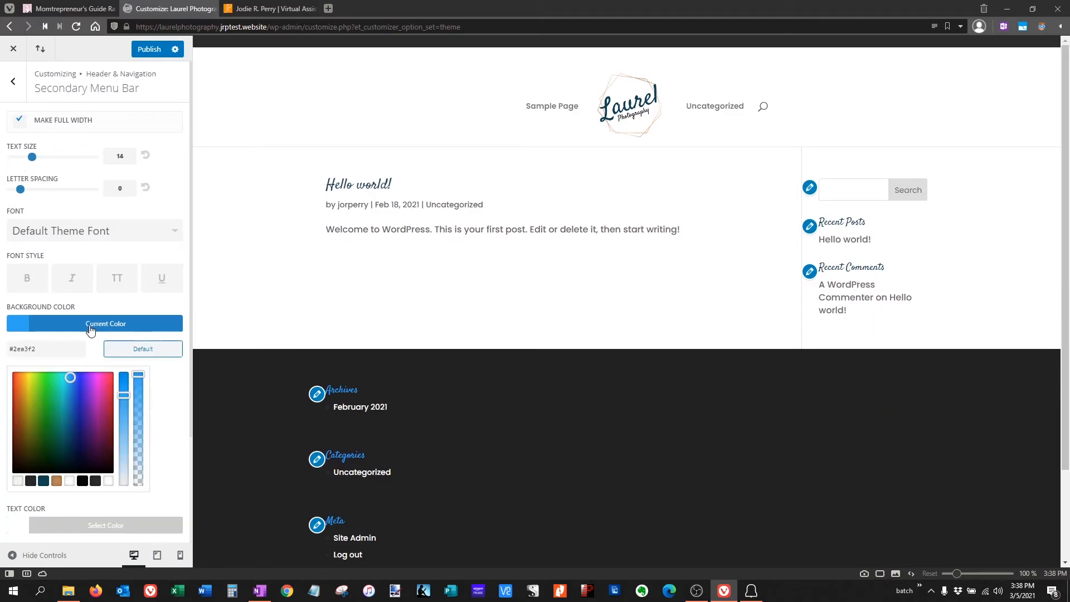
left_click(43, 481)
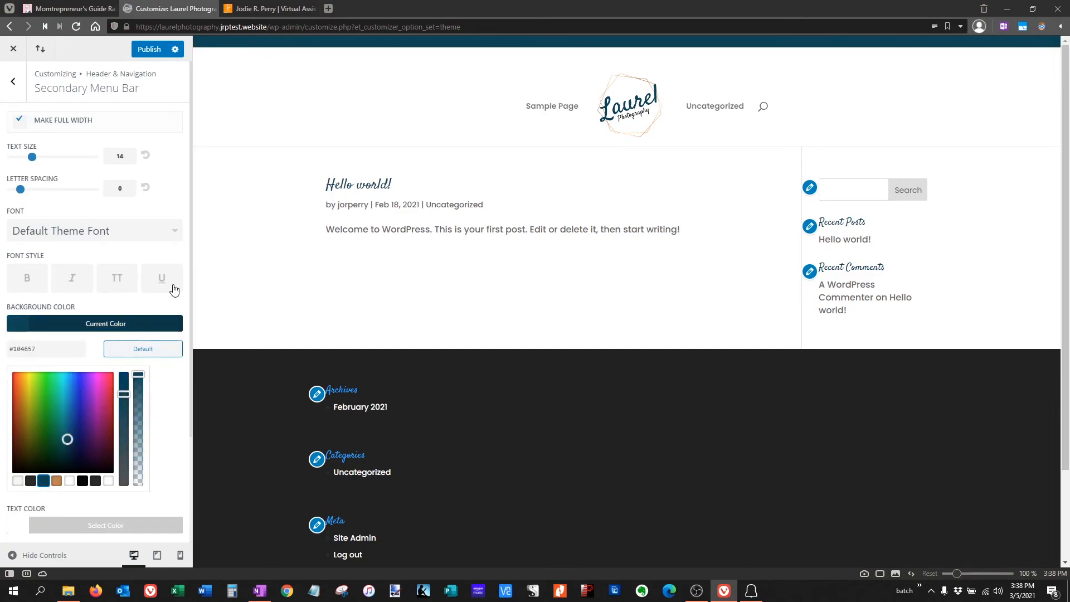
scroll(118, 484, "down", 3)
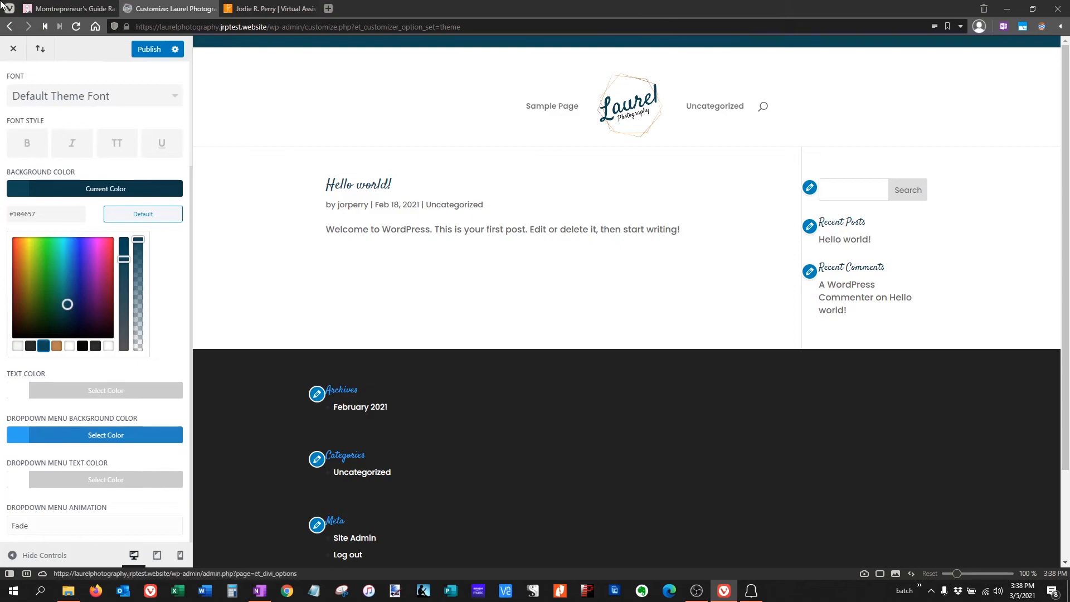
scroll(107, 183, "up", 3)
key("Escape")
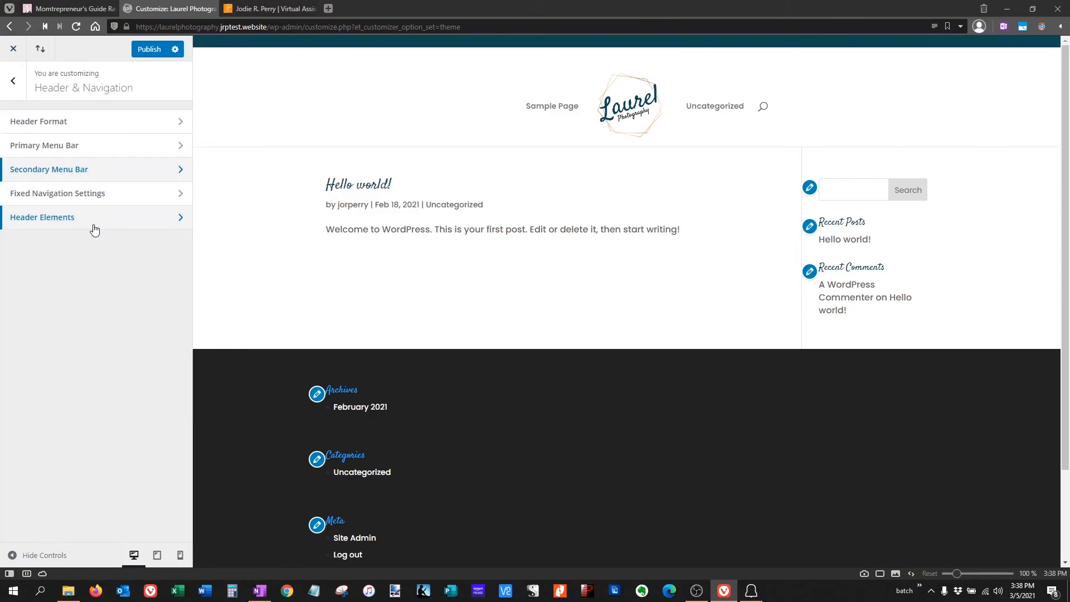
Step: Fill in a test email and phone number in the header elements to try out the secondary menu bar
left_click(85, 202)
left_click(14, 82)
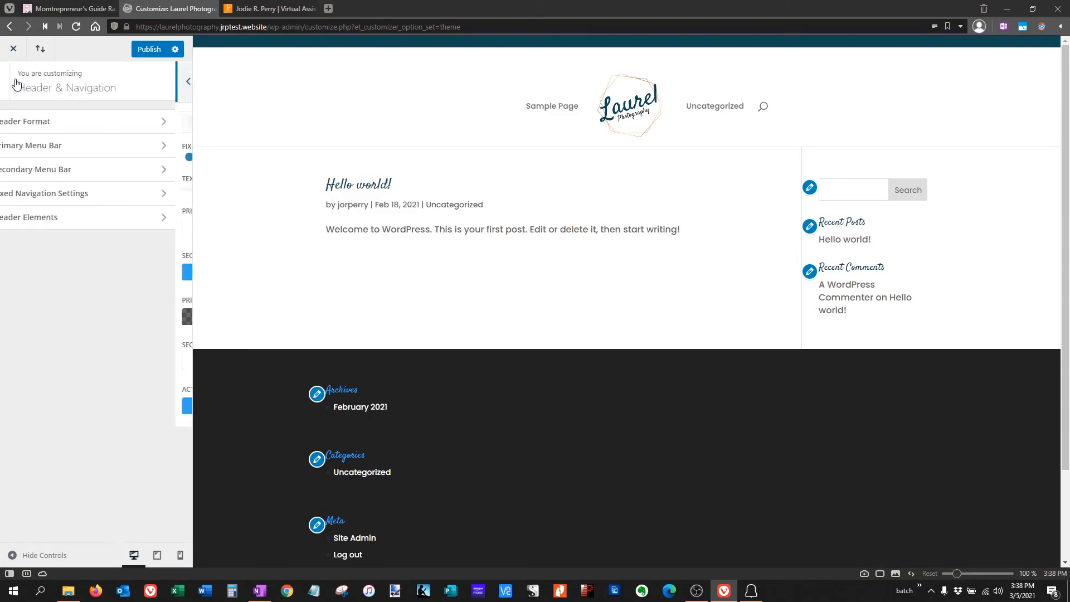
left_click(58, 218)
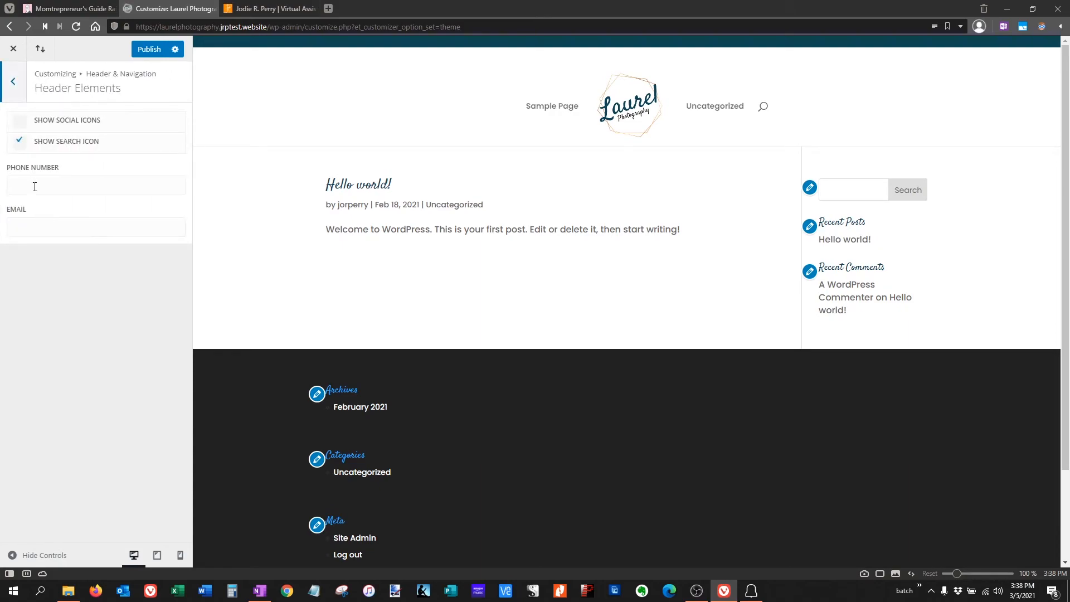
left_click(43, 219)
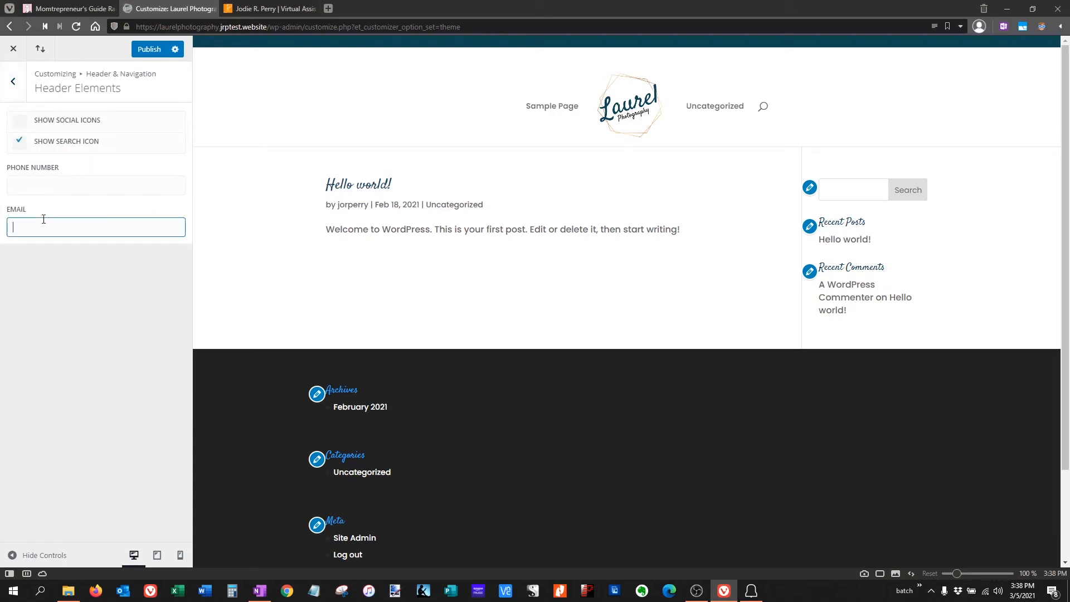
type("123")
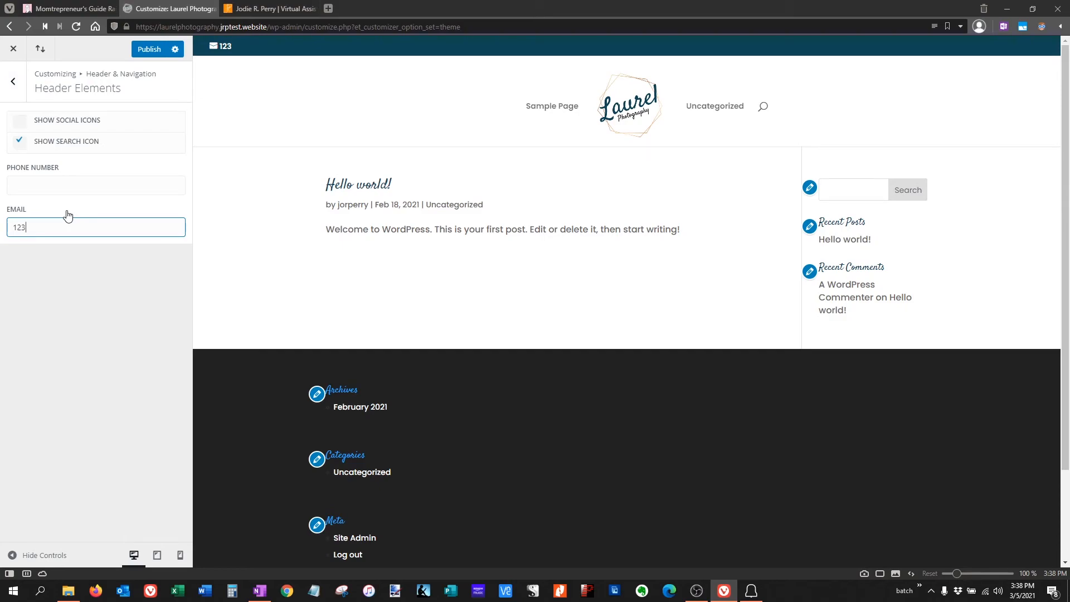
left_click(73, 182)
type("5555")
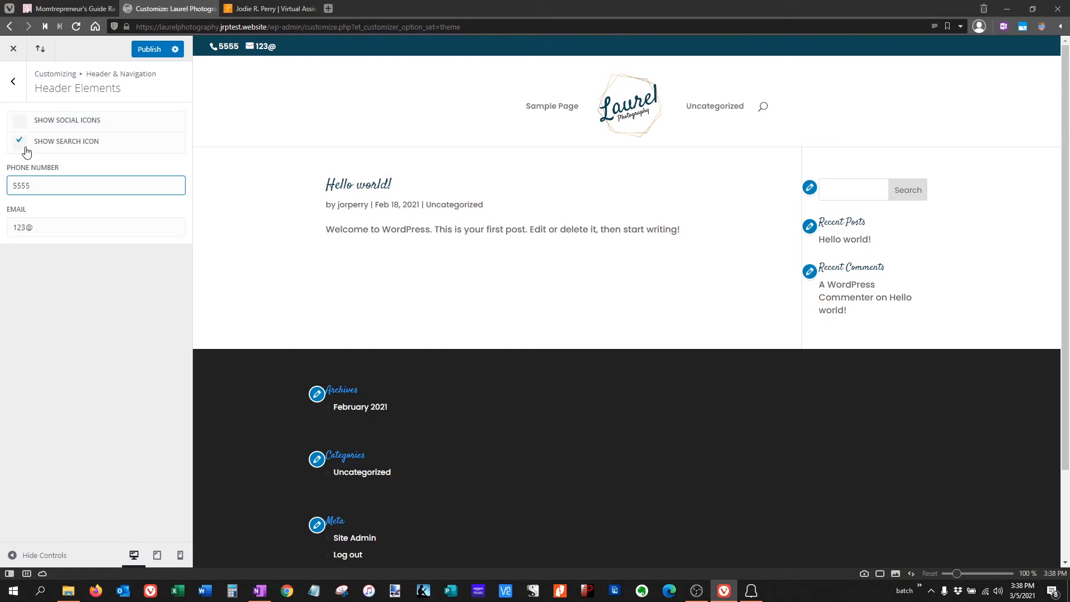
Step: Clear the test email and phone number from the header elements
left_click(13, 80)
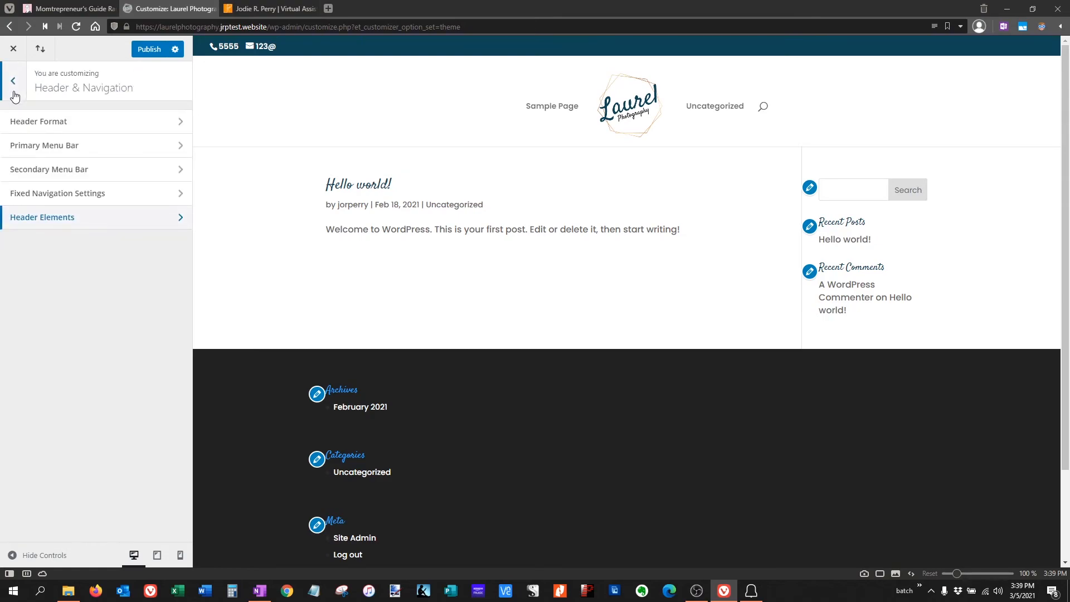
left_click(45, 178)
key("Escape")
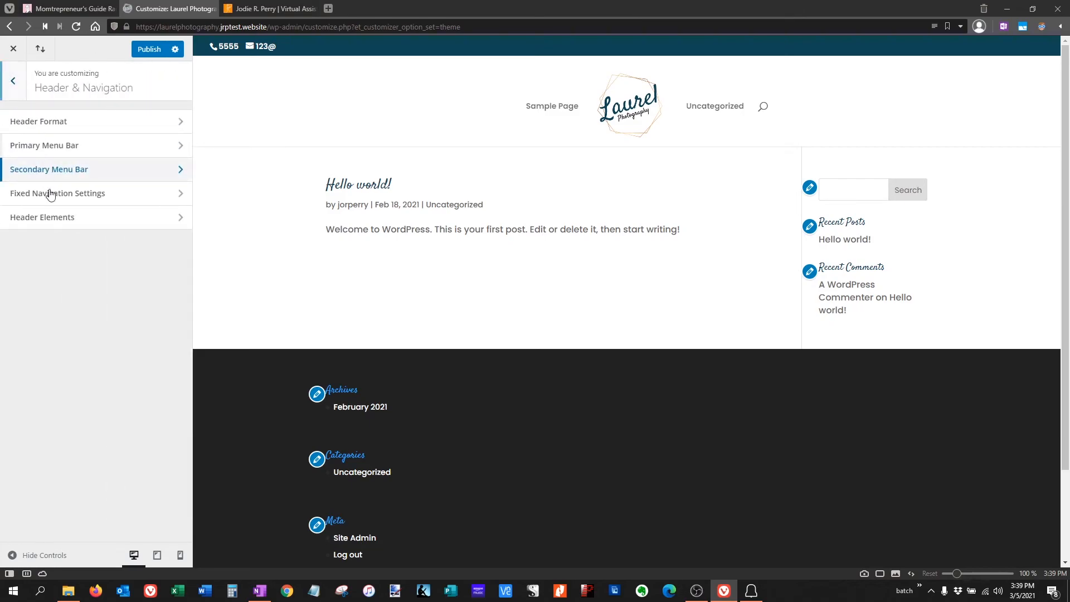
left_click(58, 220)
left_click_drag(76, 232, 1, 231)
key("BackSpace")
left_click_drag(53, 192, 4, 184)
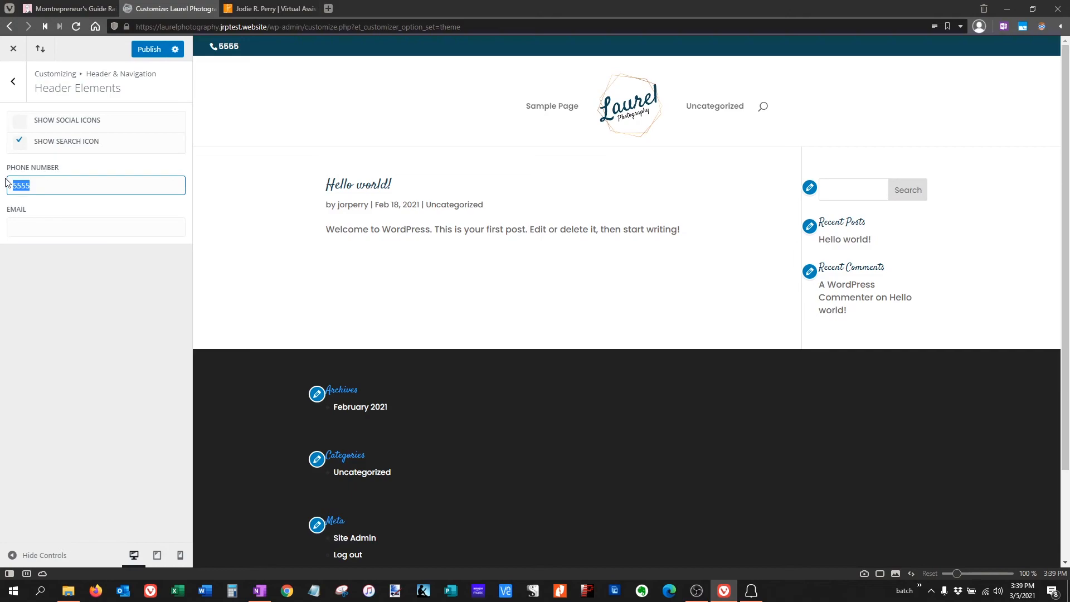
key("BackSpace")
Step: Turn off full width for the secondary menu bar and set its text size to 12 and letter spacing to -1
left_click(13, 81)
left_click(52, 170)
left_click(20, 120)
left_click(20, 120)
left_click_drag(32, 157, 4, 161)
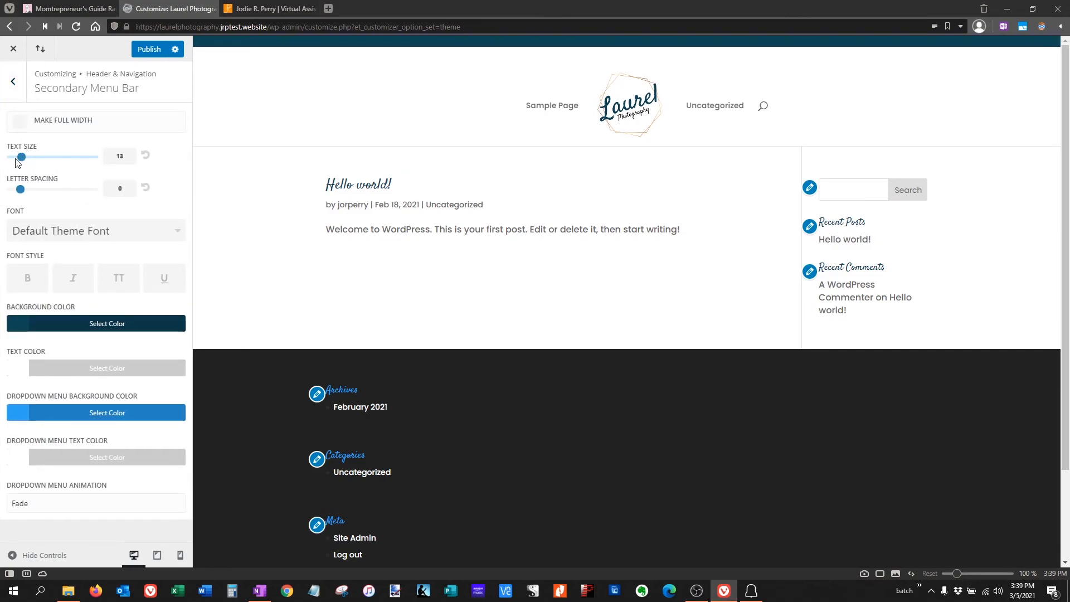
left_click_drag(20, 190, 10, 190)
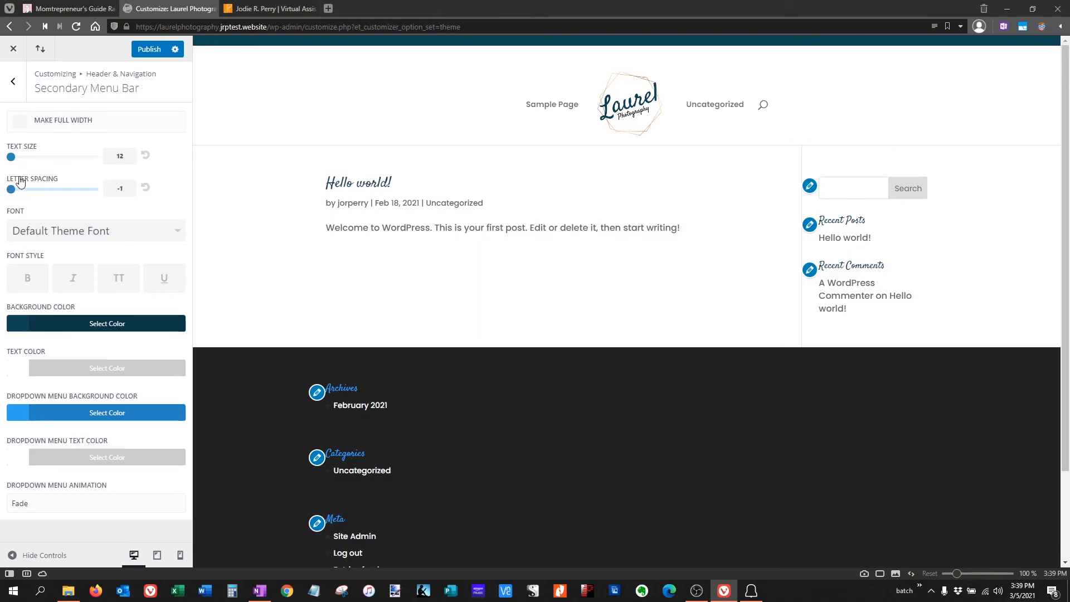
Step: Set the secondary menu bar's background color to #ffffff
left_click(85, 326)
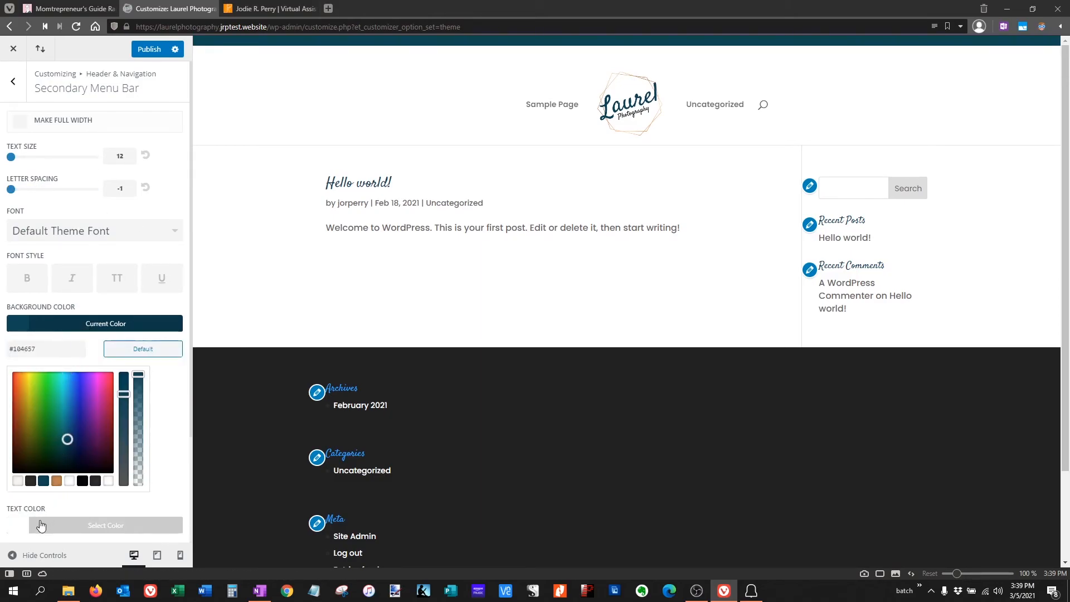
left_click(108, 482)
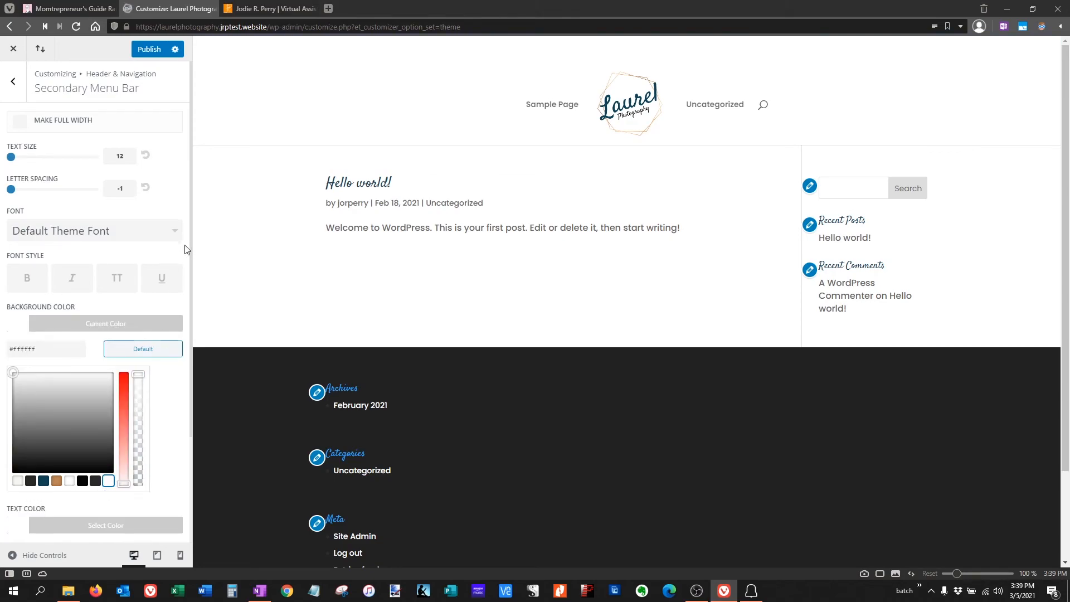
left_click(46, 217)
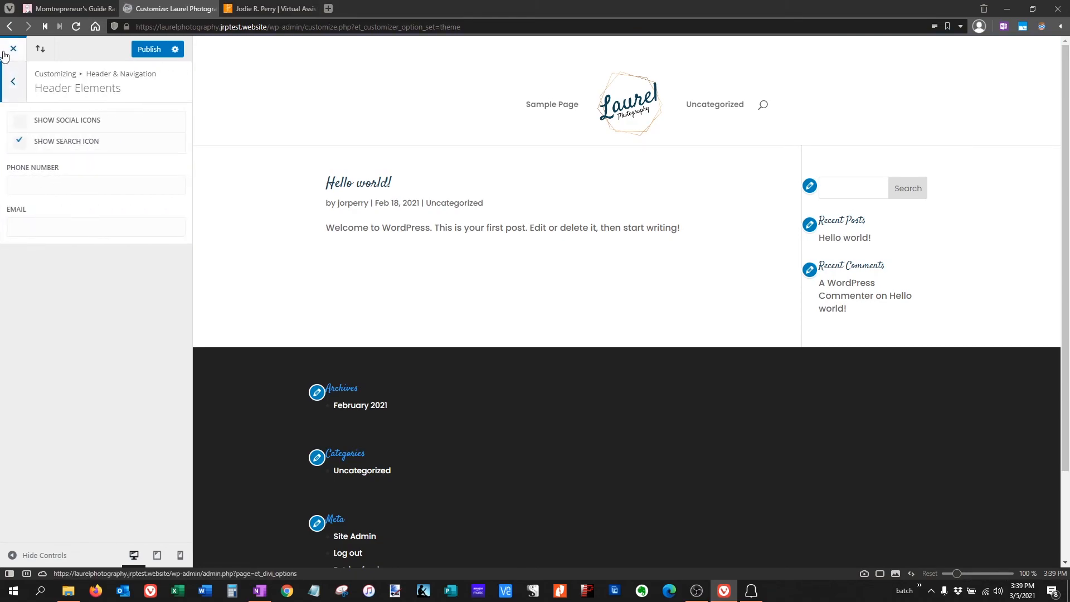
left_click(13, 81)
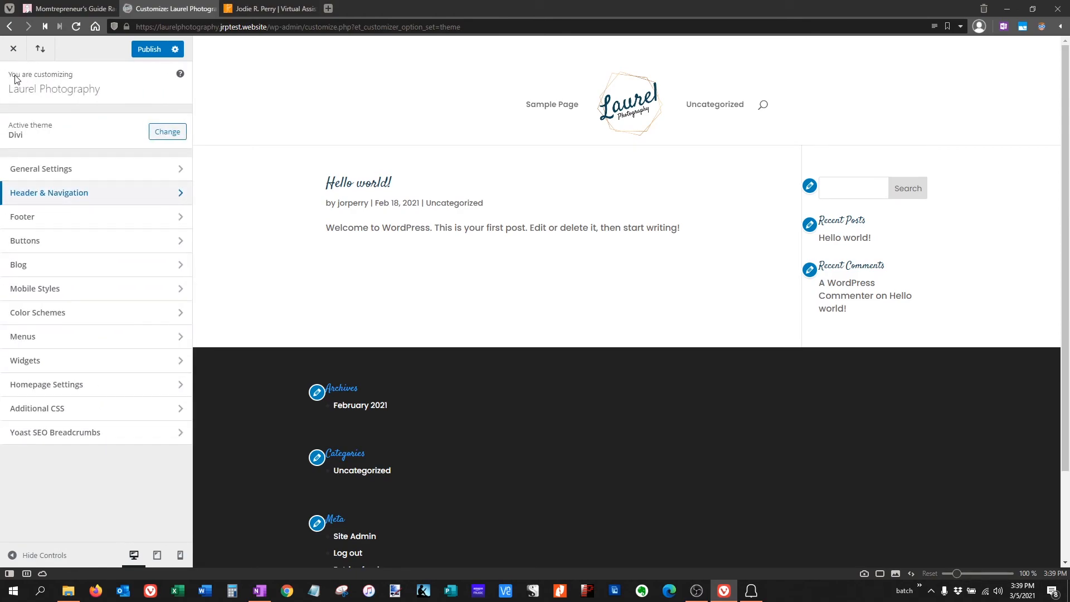
Step: Set the background color in the footer layout to #104657
left_click(46, 223)
left_click(48, 120)
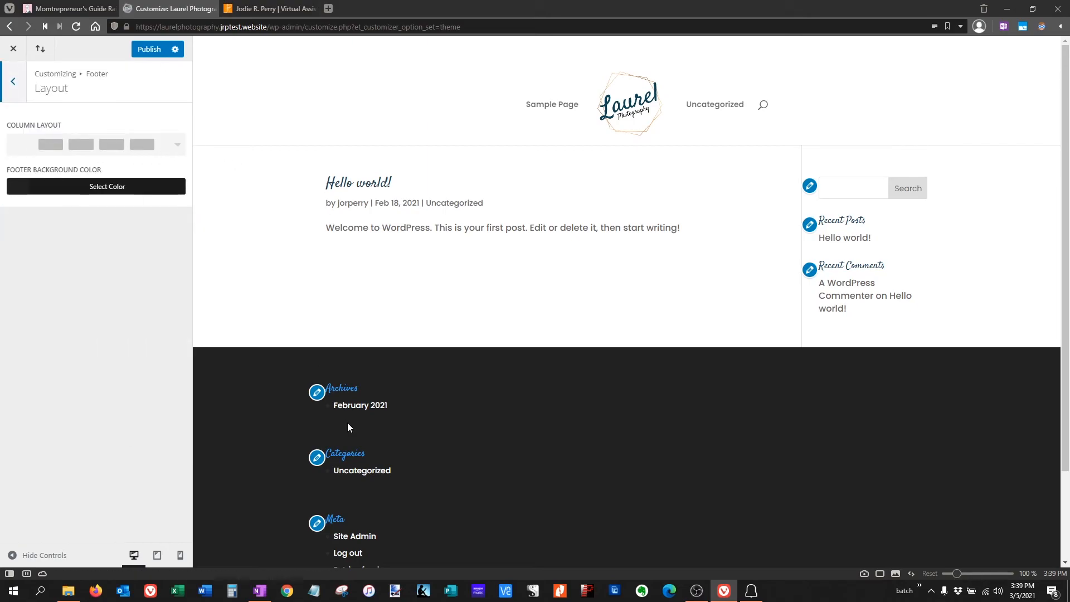
scroll(348, 424, "down", 2)
left_click(49, 190)
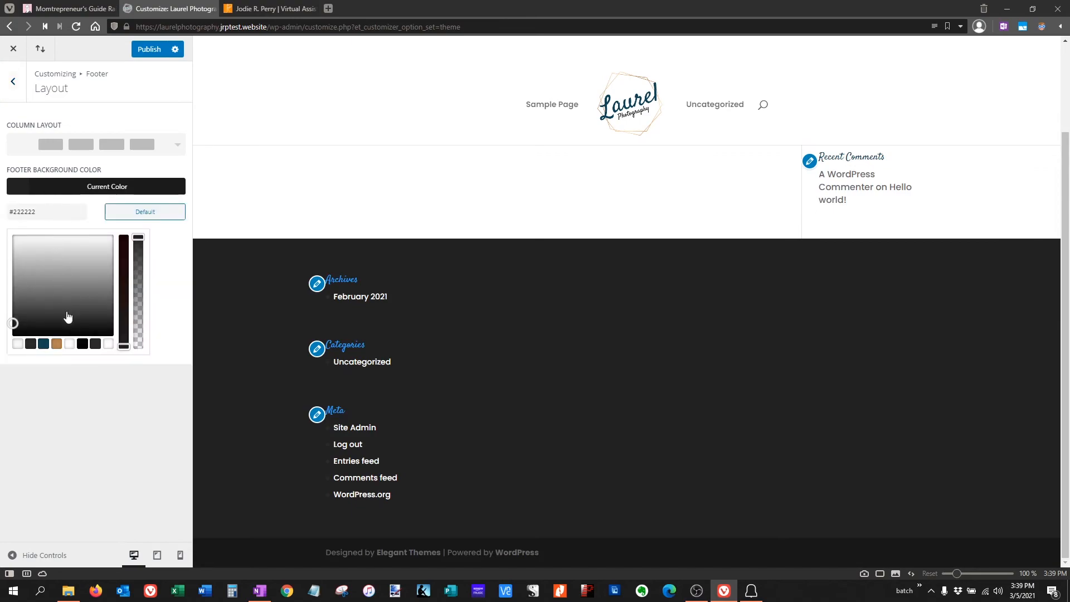
left_click(44, 344)
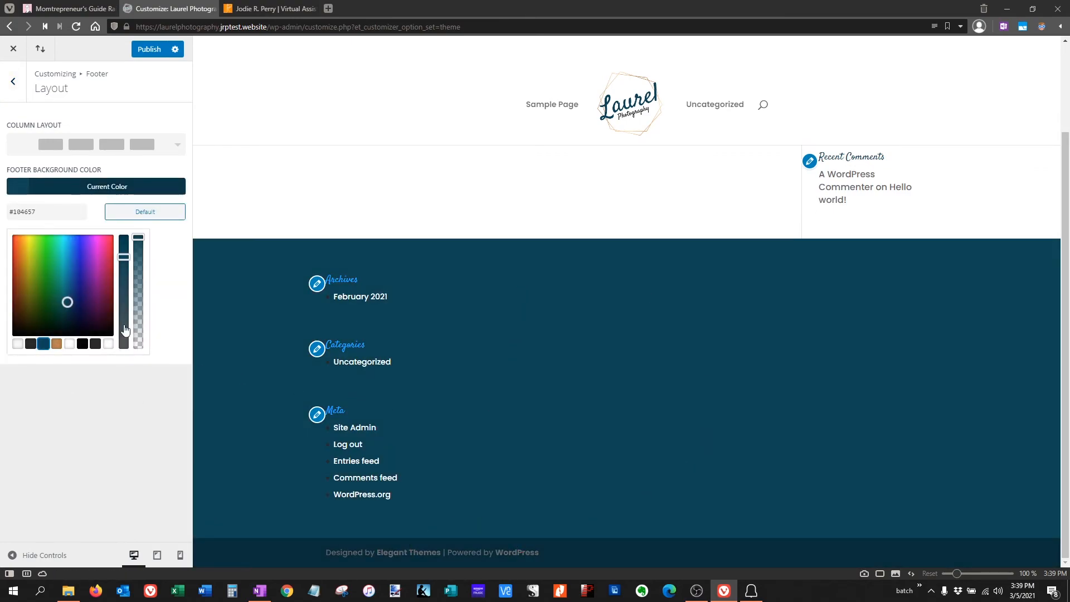
left_click(14, 83)
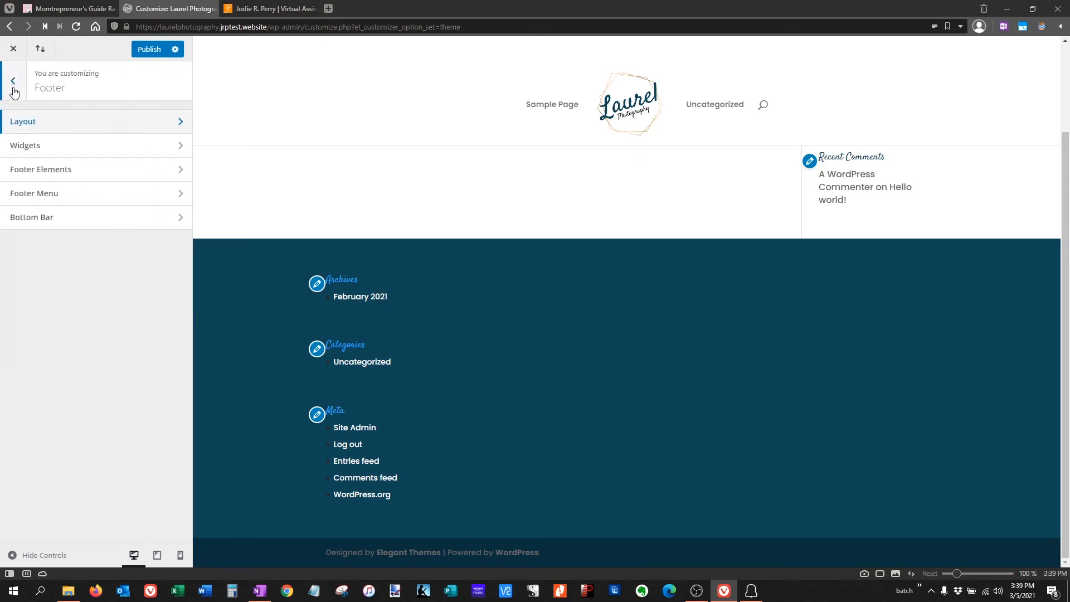
Step: Enter "copyright 2021" as the bottom bar's footer credits, and disable the footer credits
left_click(58, 218)
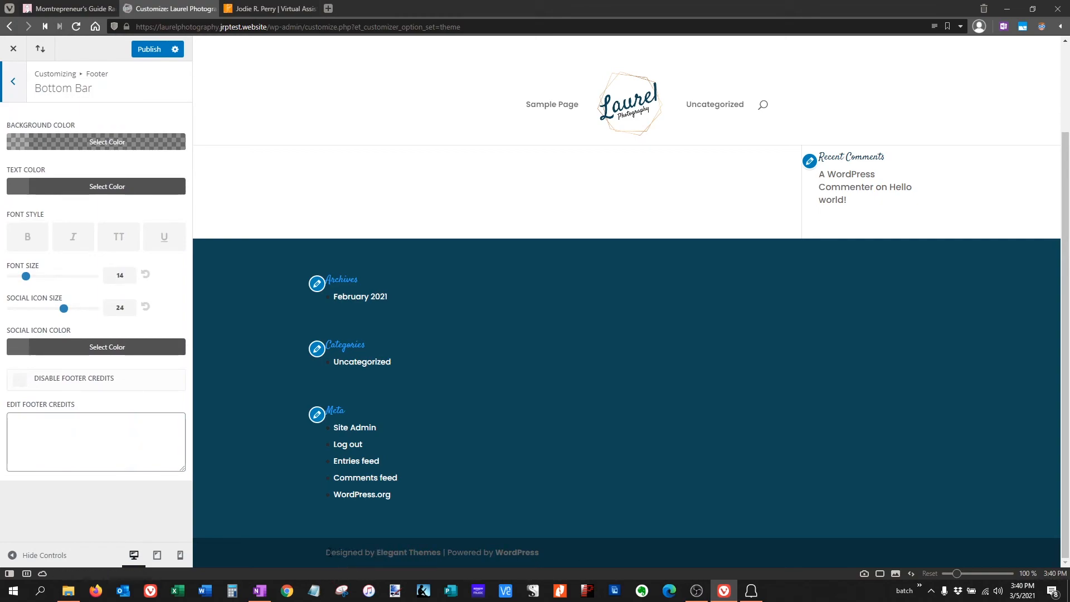
left_click(77, 417)
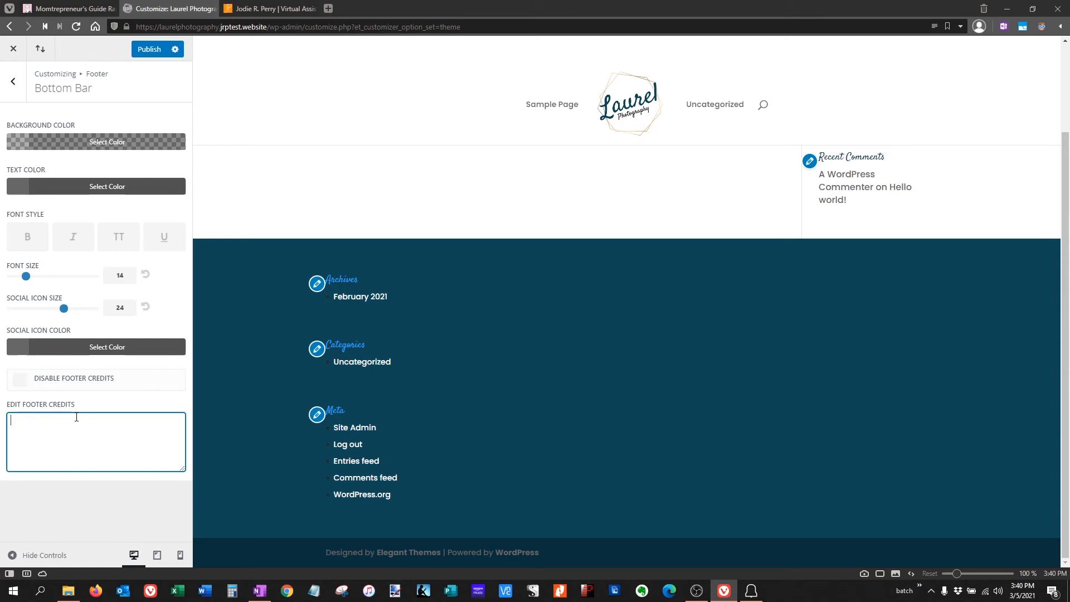
type("copy")
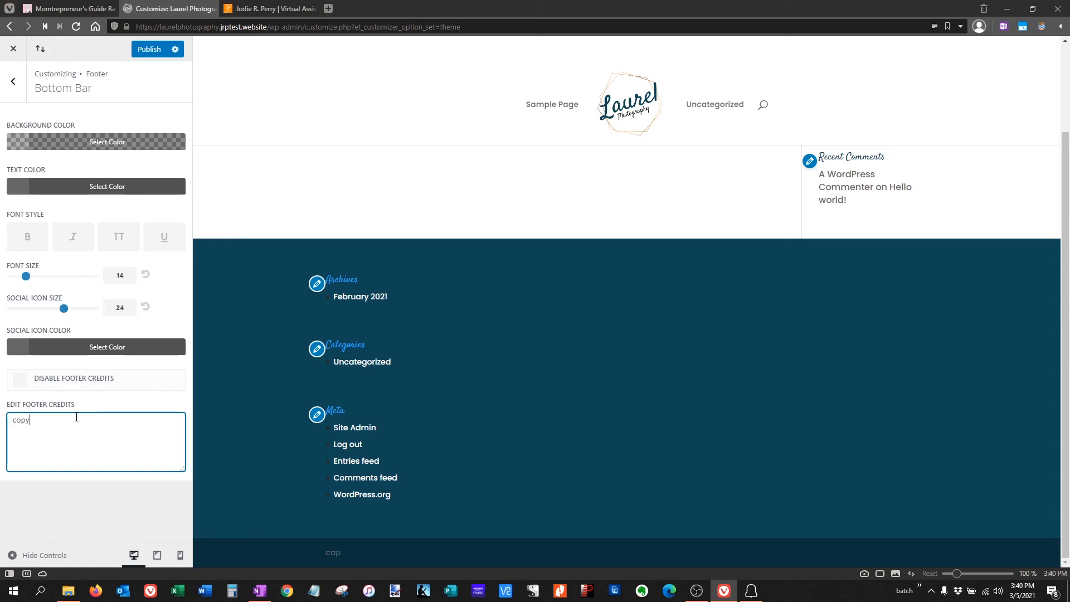
type("right 2021")
left_click(21, 382)
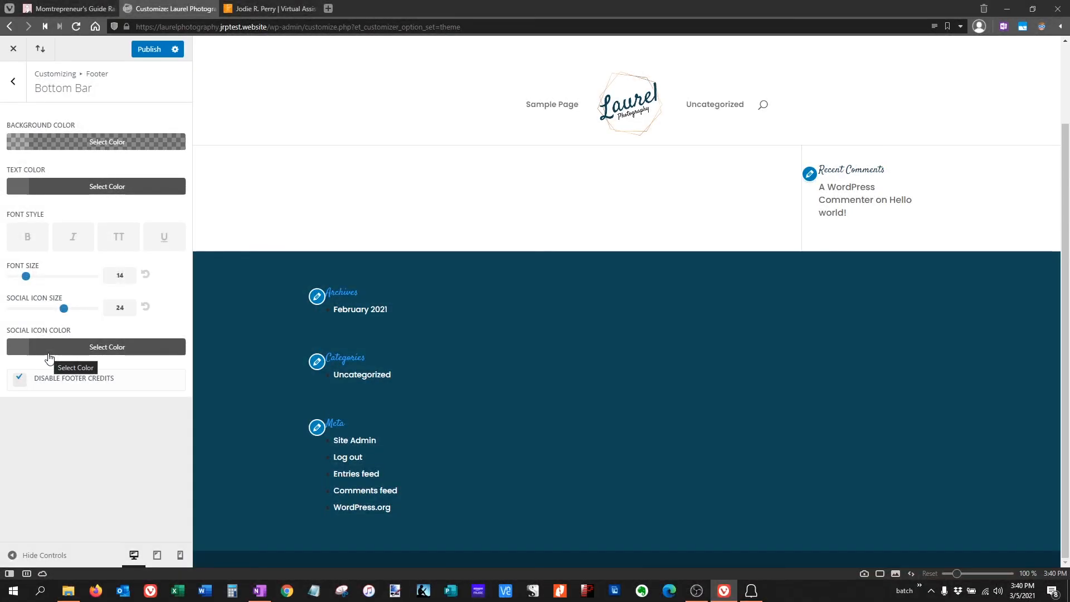
left_click(15, 82)
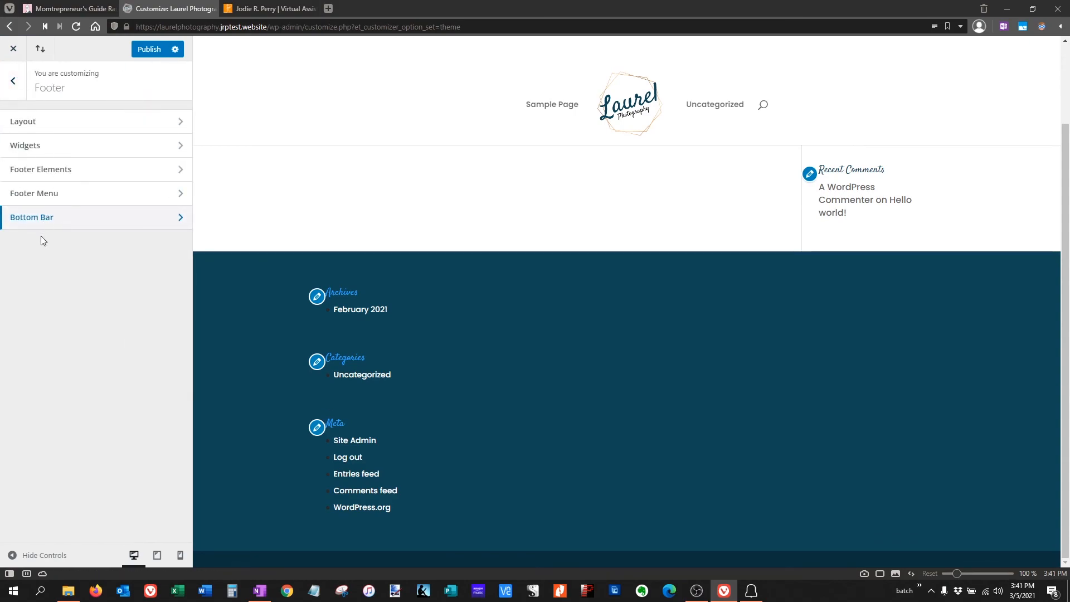
left_click(34, 121)
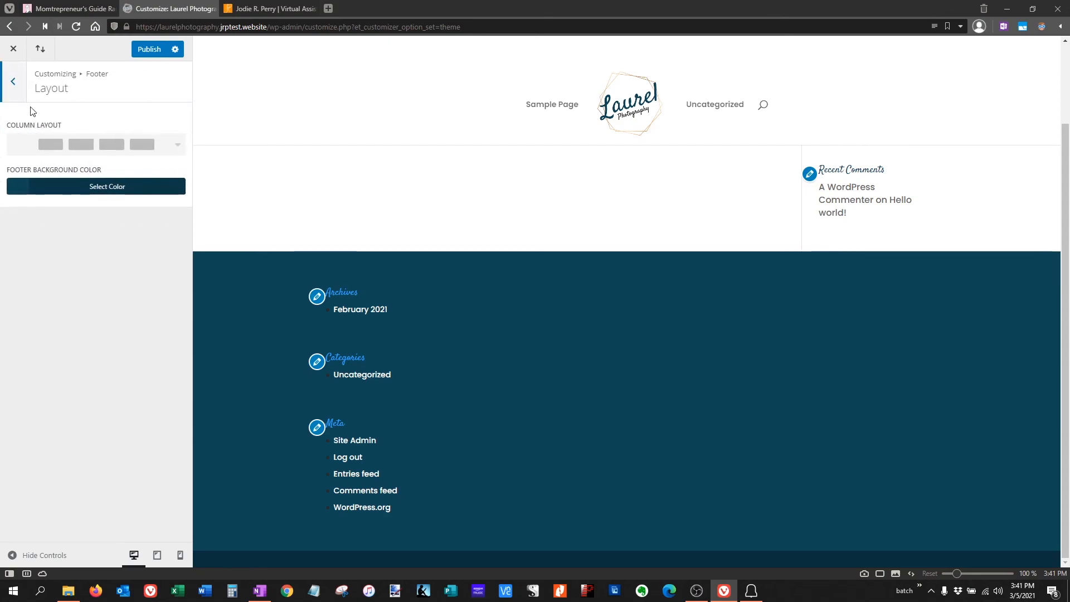
left_click(14, 83)
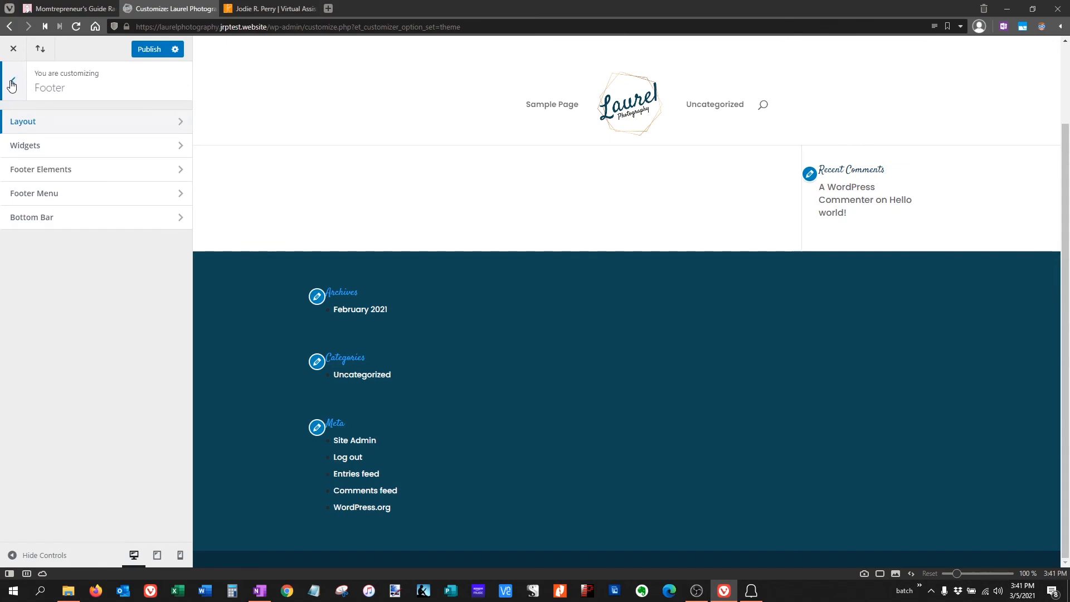
Step: Try a static page as the homepage display, and set it back to the latest posts
left_click(12, 82)
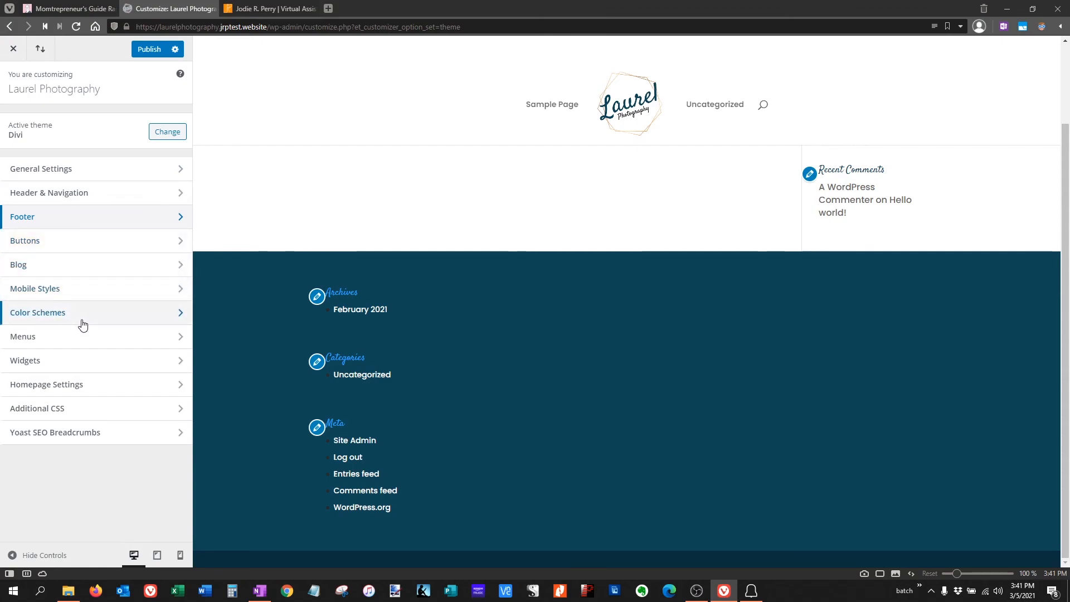
left_click(72, 385)
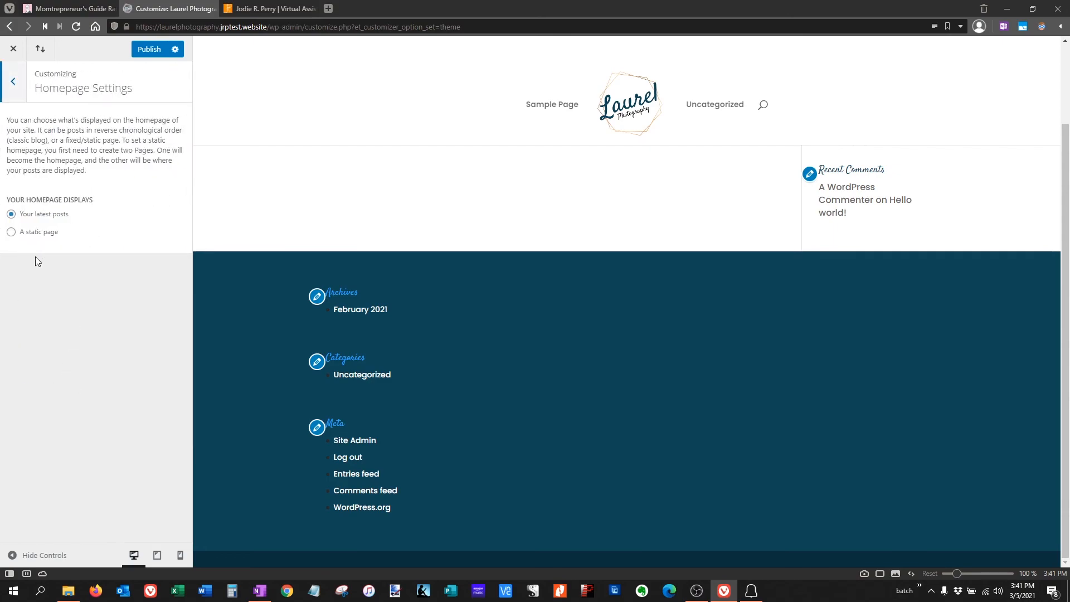
left_click(11, 234)
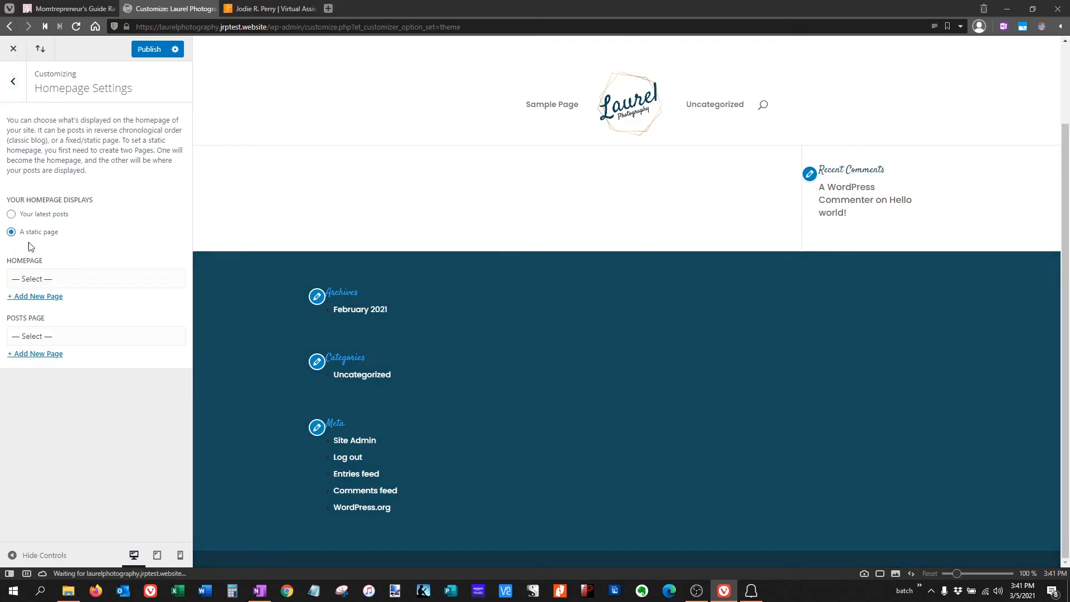
left_click(66, 284)
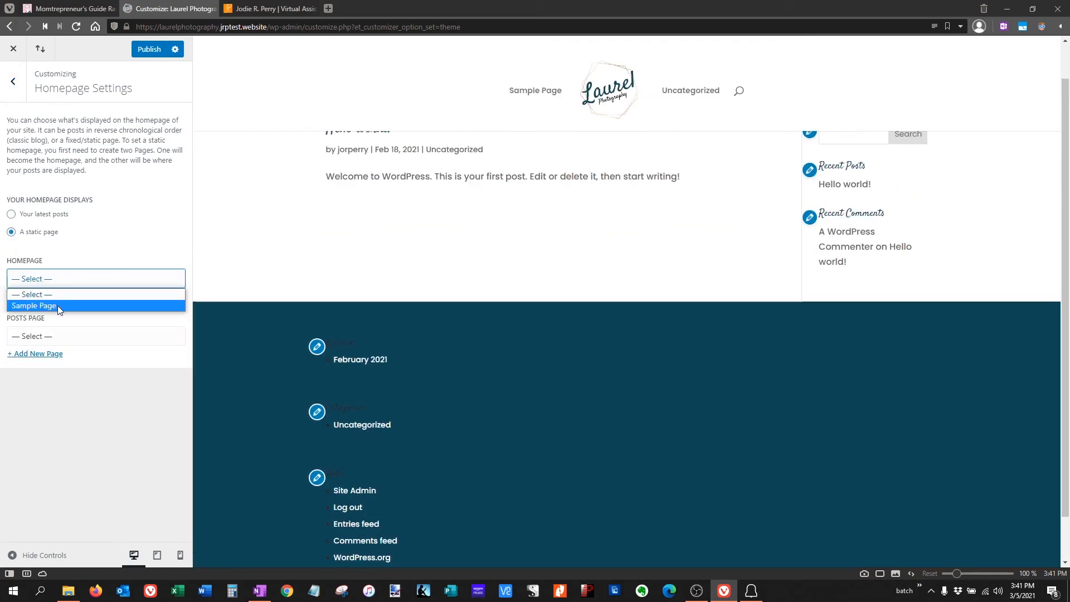
left_click(11, 214)
left_click(11, 214)
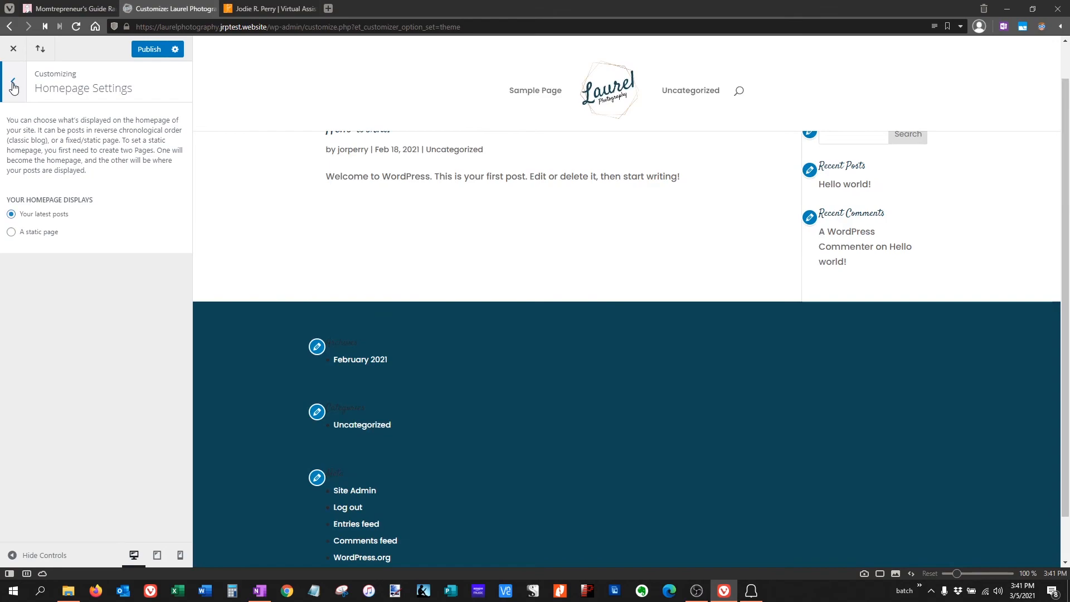
Step: Leave the homepage settings and publish the secondary menu bar and footer changes
left_click(13, 85)
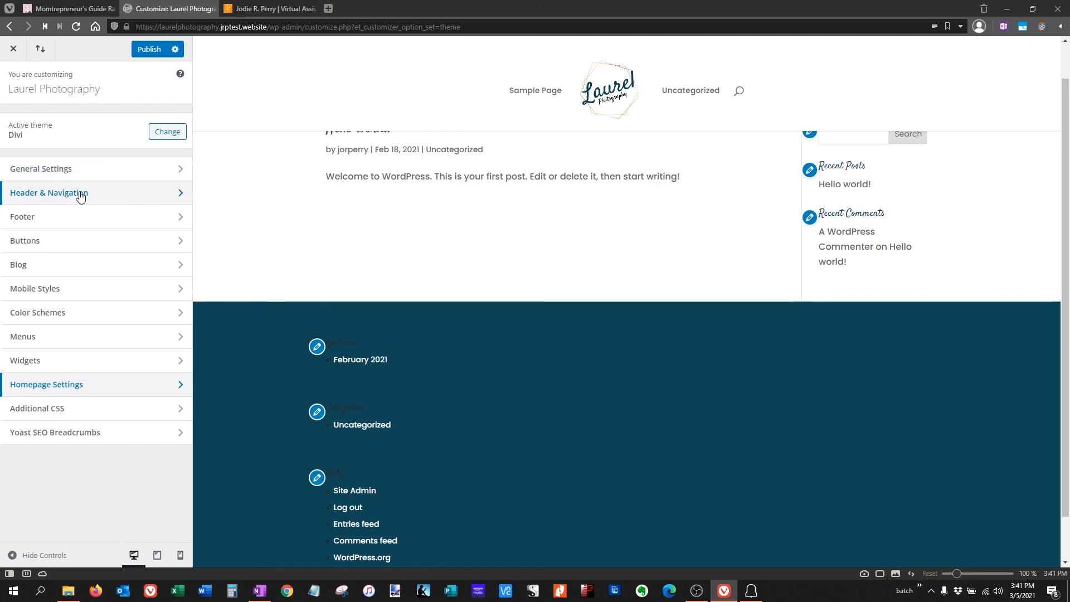
left_click(146, 49)
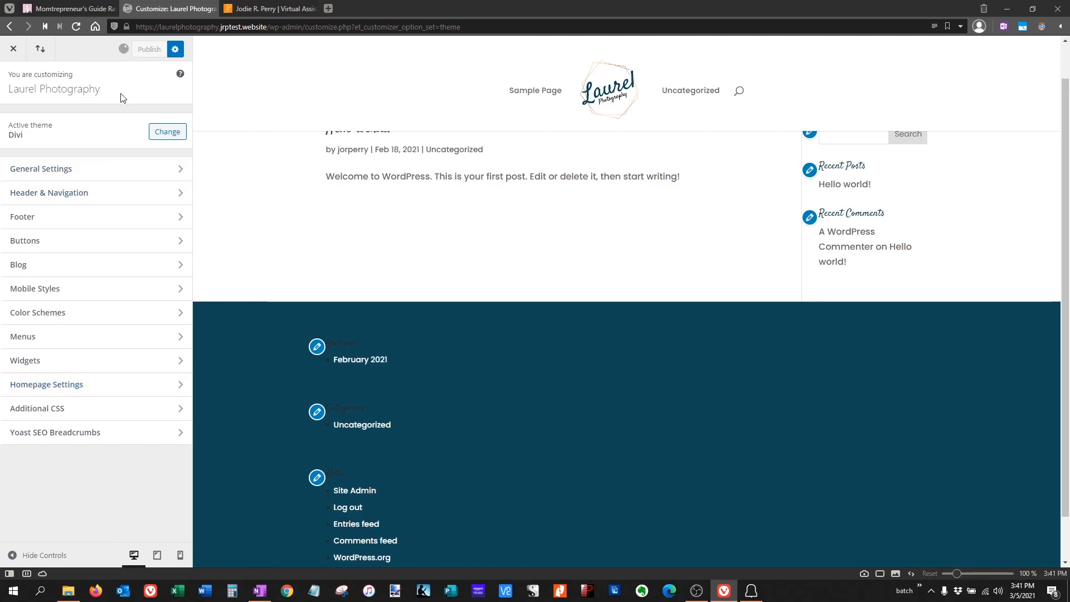